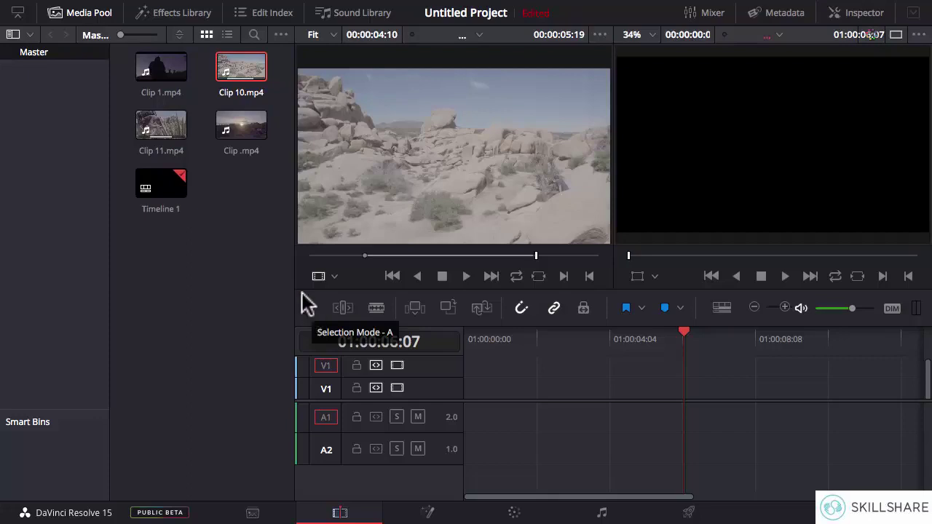
Step: Add the marked part of Clip 10.mp4 to tracks V1 and A1 and nudge its linked video and audio along the timeline
{"action": "left_click", "coordinate": [244, 69]}
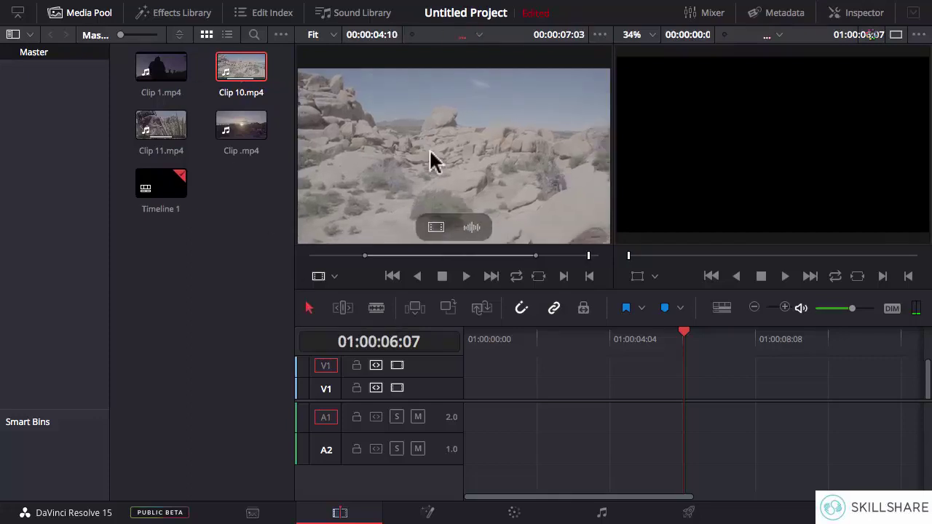
{"action": "left_click_drag", "start_coordinate": [432, 160], "coordinate": [558, 410]}
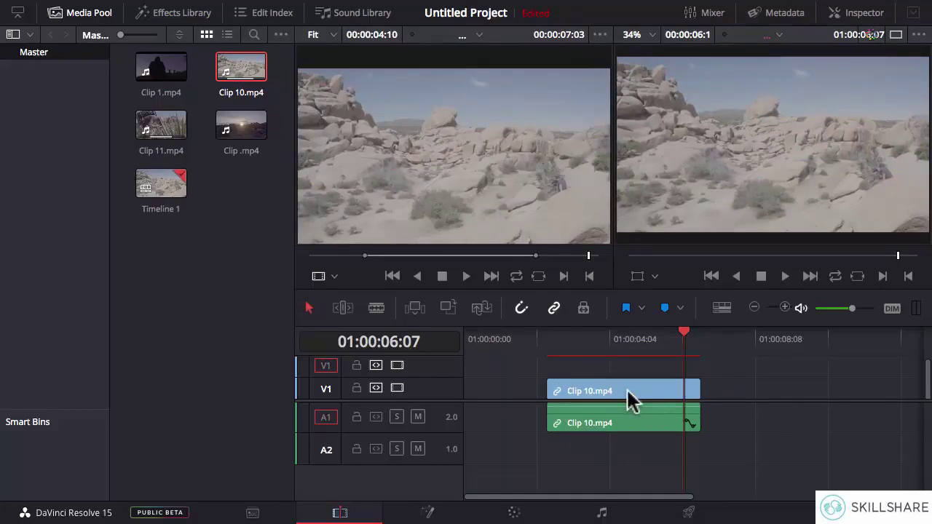
{"action": "mouse_move", "coordinate": [628, 390]}
{"action": "left_mouse_down"}
{"action": "mouse_move", "coordinate": [565, 389]}
{"action": "mouse_move", "coordinate": [693, 390]}
{"action": "mouse_move", "coordinate": [570, 392]}
{"action": "mouse_move", "coordinate": [666, 389]}
{"action": "mouse_move", "coordinate": [669, 369]}
{"action": "mouse_move", "coordinate": [668, 385]}
{"action": "mouse_move", "coordinate": [592, 388]}
{"action": "mouse_move", "coordinate": [663, 391]}
{"action": "mouse_move", "coordinate": [628, 387]}
{"action": "mouse_move", "coordinate": [623, 397]}
{"action": "left_mouse_up"}
{"action": "left_click", "coordinate": [745, 422]}
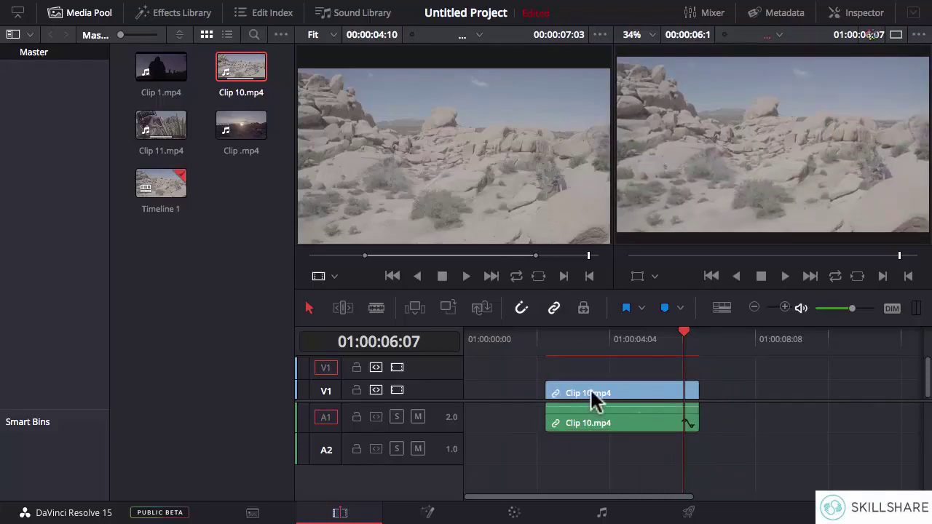
{"action": "left_click_drag", "start_coordinate": [589, 398], "coordinate": [593, 399]}
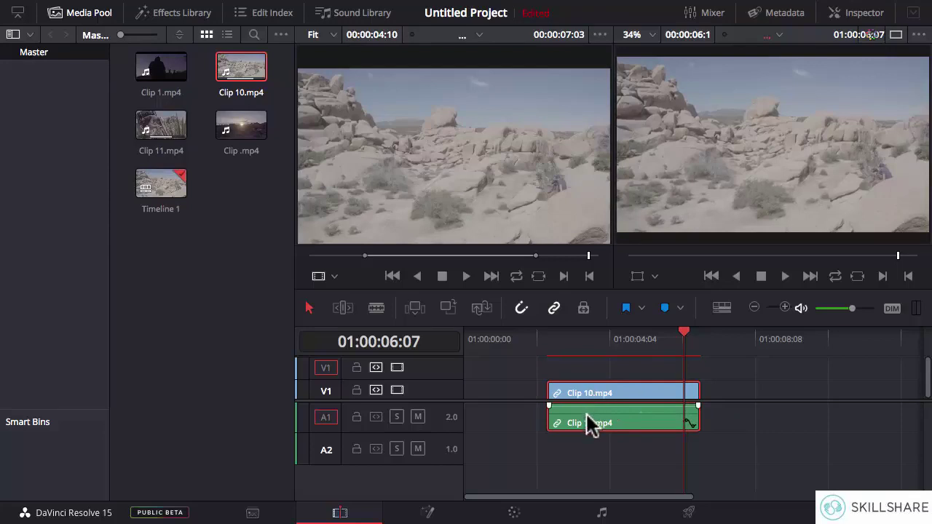
{"action": "left_click", "coordinate": [753, 428]}
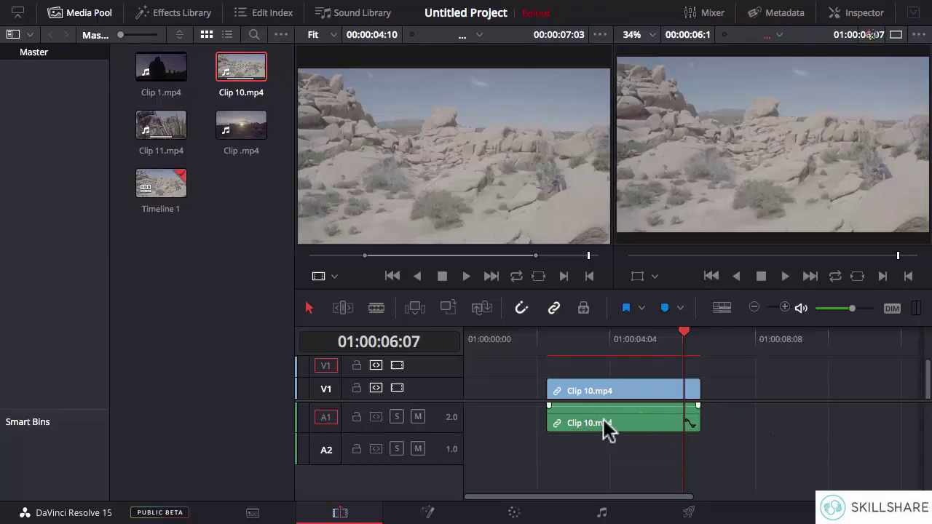
{"action": "left_click_drag", "start_coordinate": [605, 429], "coordinate": [608, 430]}
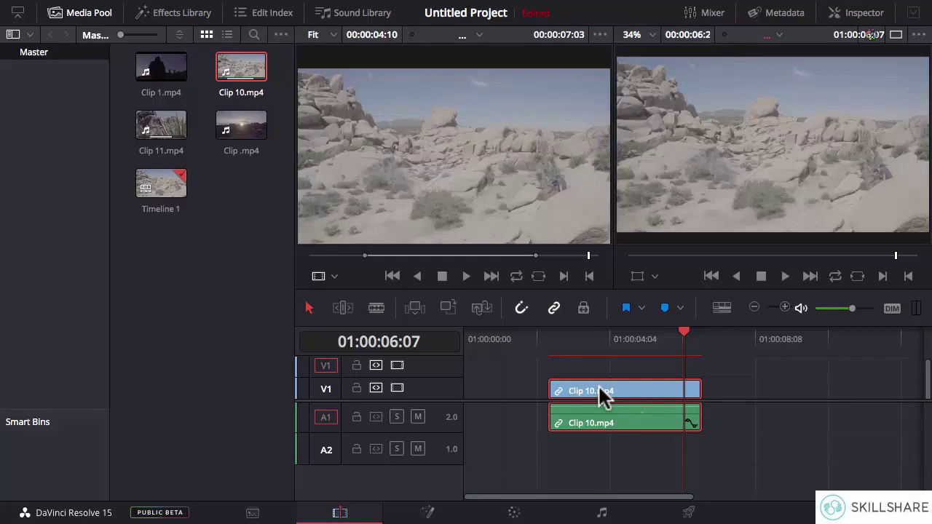
{"action": "left_click", "coordinate": [609, 452]}
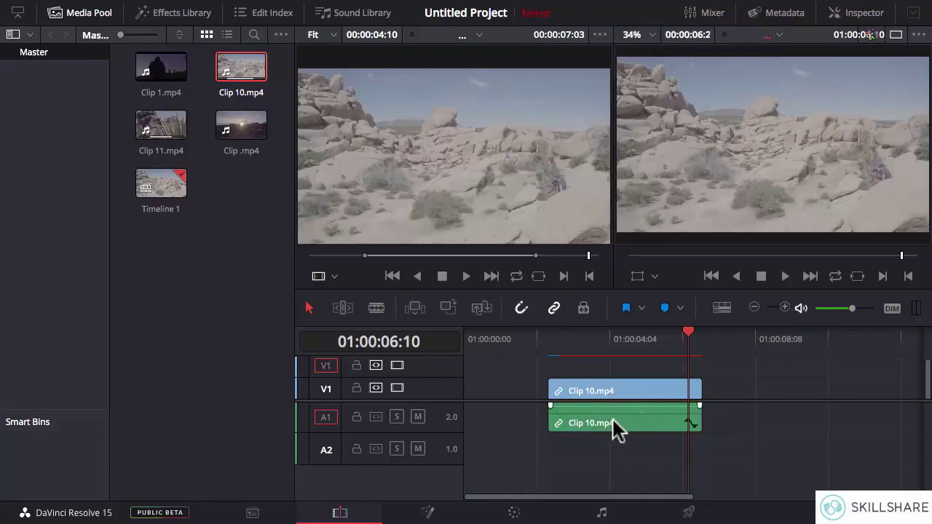
Step: Shift only the video portion of Clip 10.mp4 about 01:02 later than its audio, and move it back into sync
{"action": "left_click", "coordinate": [631, 389]}
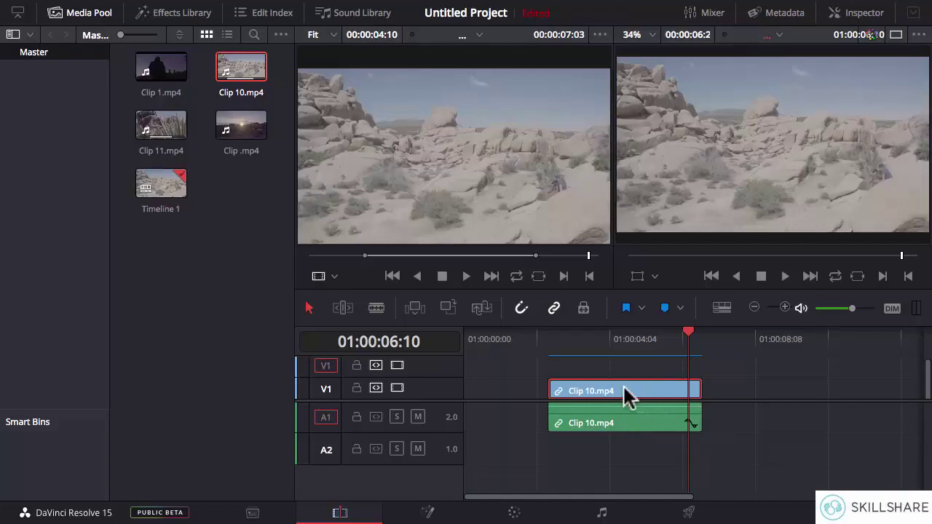
{"action": "left_click_drag", "start_coordinate": [613, 389], "coordinate": [649, 391]}
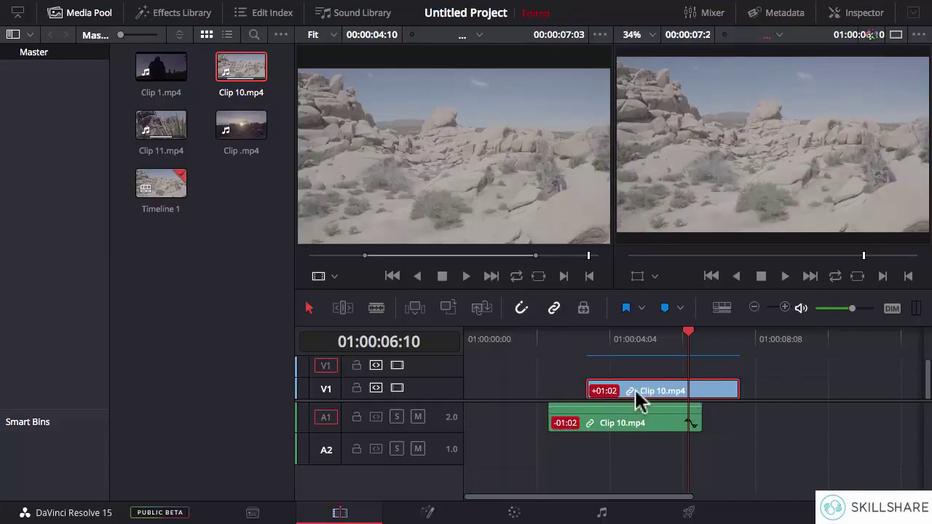
{"action": "mouse_move", "coordinate": [645, 382]}
{"action": "left_mouse_down"}
{"action": "mouse_move", "coordinate": [671, 382]}
{"action": "mouse_move", "coordinate": [614, 392]}
{"action": "mouse_move", "coordinate": [660, 390]}
{"action": "mouse_move", "coordinate": [635, 390]}
{"action": "left_mouse_up"}
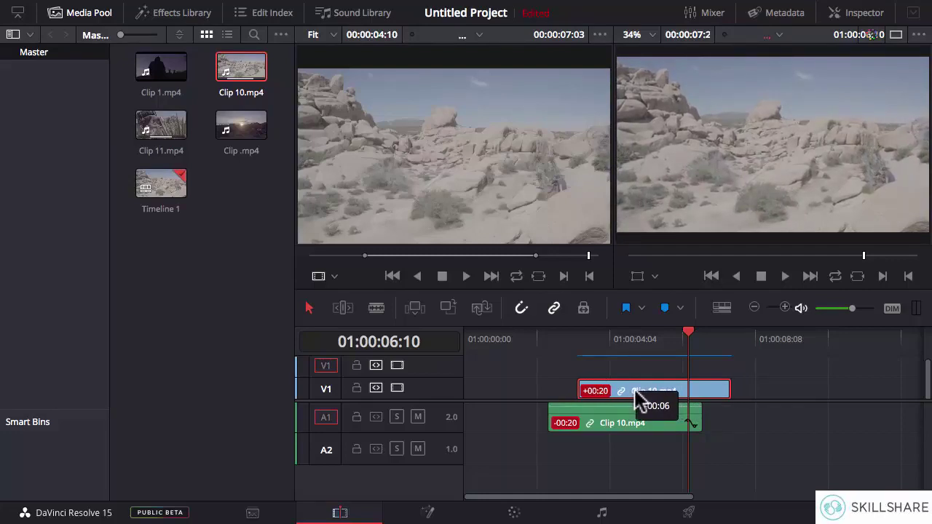
{"action": "left_click_drag", "start_coordinate": [635, 390], "coordinate": [615, 390]}
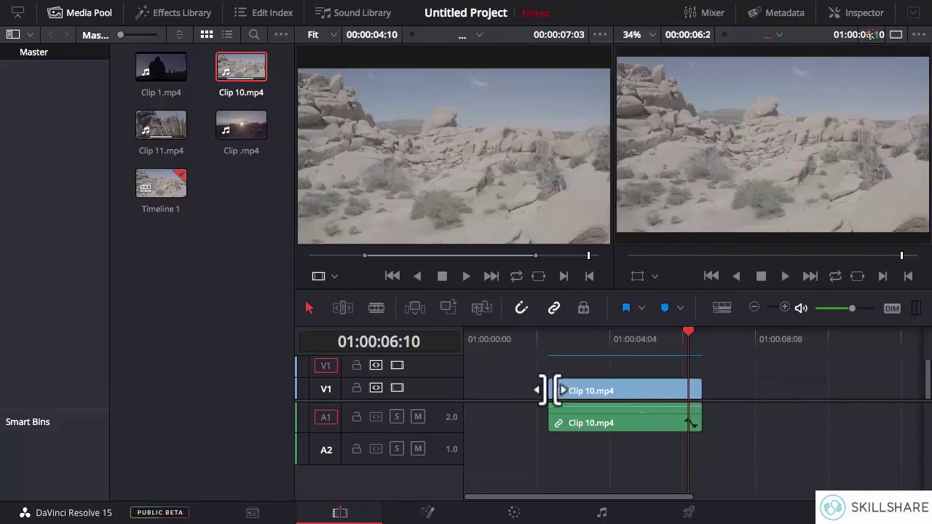
Step: Extend the start of Clip 10.mp4 slightly earlier and trim its end to just before the playhead
{"action": "left_click_drag", "start_coordinate": [550, 390], "coordinate": [532, 390]}
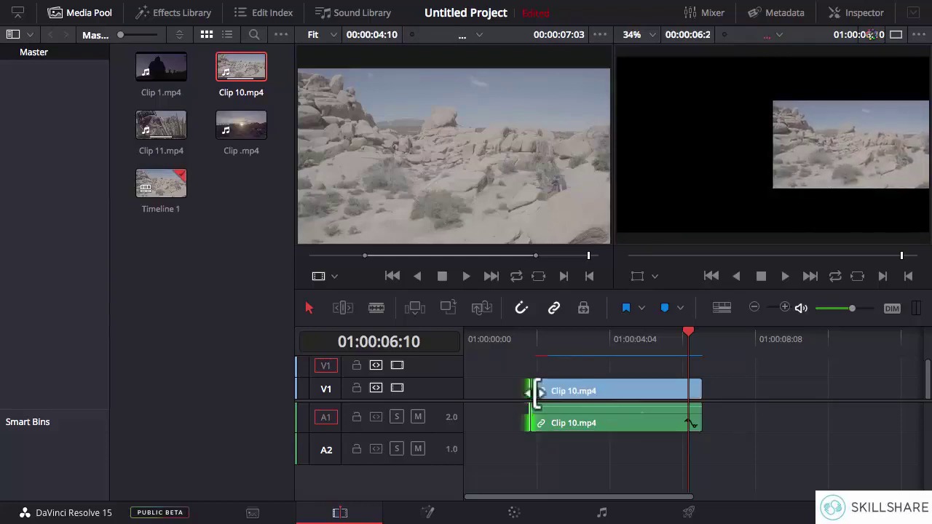
{"action": "mouse_move", "coordinate": [701, 391]}
{"action": "left_mouse_down"}
{"action": "mouse_move", "coordinate": [681, 392]}
{"action": "mouse_move", "coordinate": [710, 391]}
{"action": "mouse_move", "coordinate": [674, 391]}
{"action": "mouse_move", "coordinate": [687, 392]}
{"action": "left_mouse_up"}
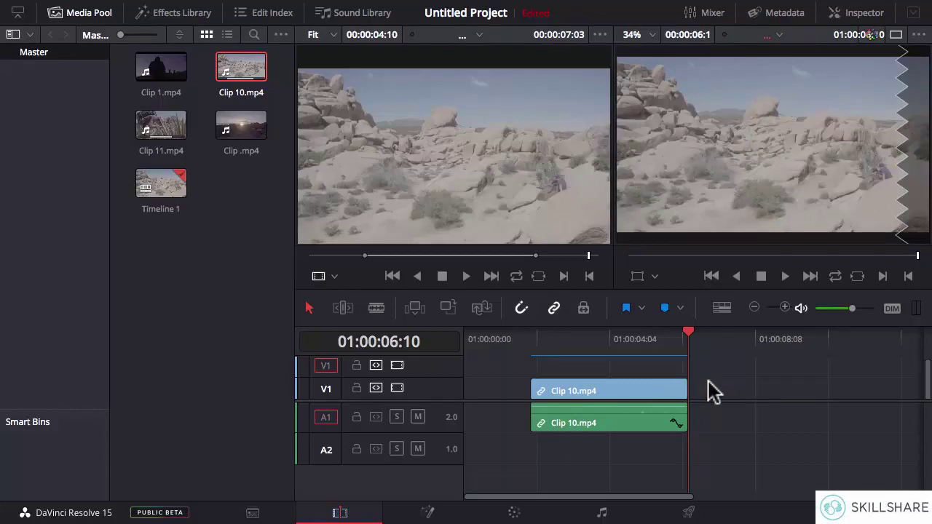
{"action": "left_click_drag", "start_coordinate": [690, 392], "coordinate": [656, 391]}
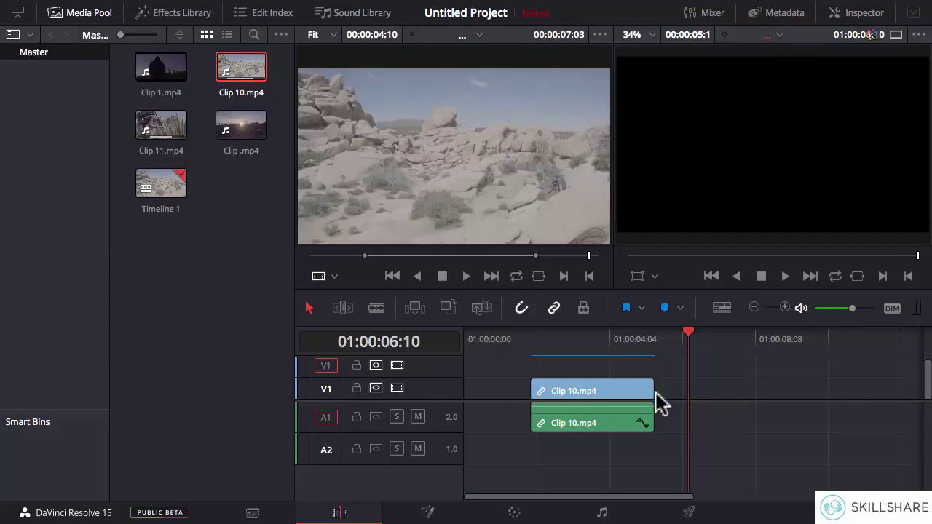
{"action": "left_click_drag", "start_coordinate": [656, 394], "coordinate": [678, 391]}
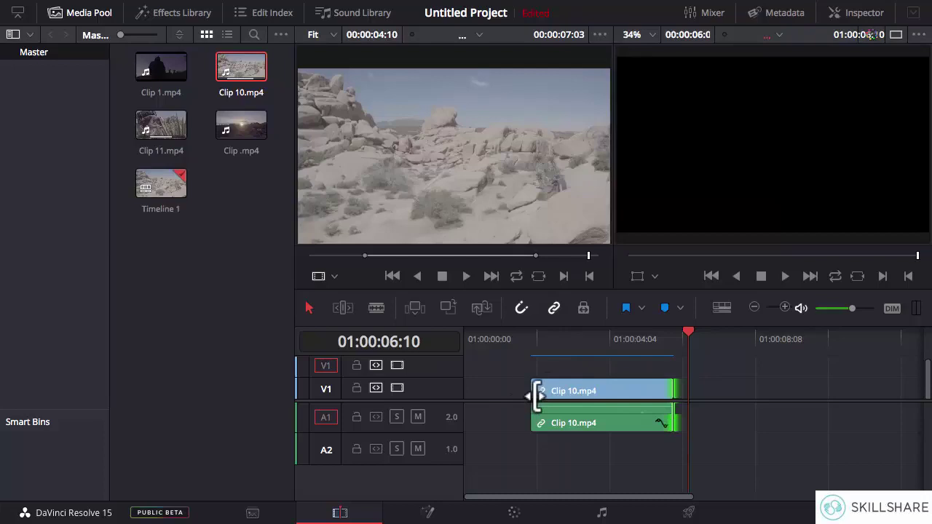
Step: Delete Clip 10.mp4 from the timeline and place the full-length Clip .mp4 on tracks V1 and A1
{"action": "left_click", "coordinate": [657, 400]}
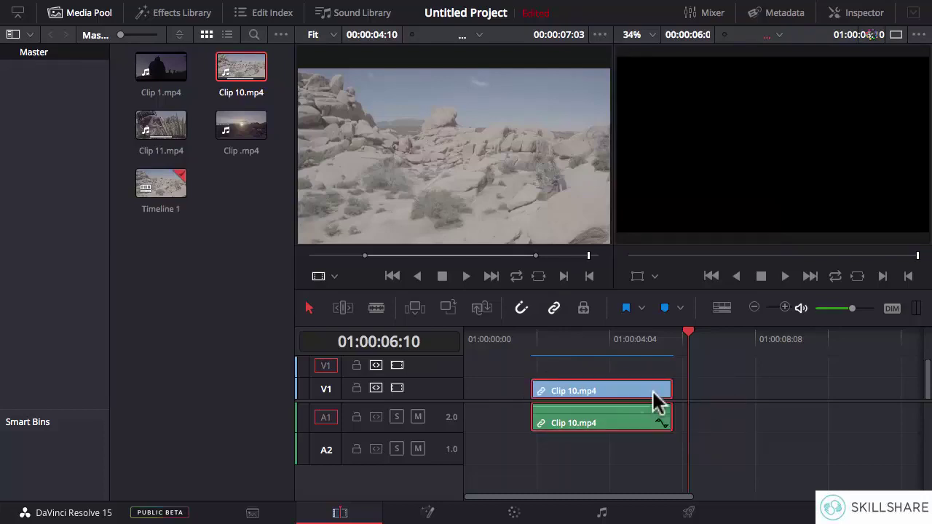
{"action": "key", "text": "Delete"}
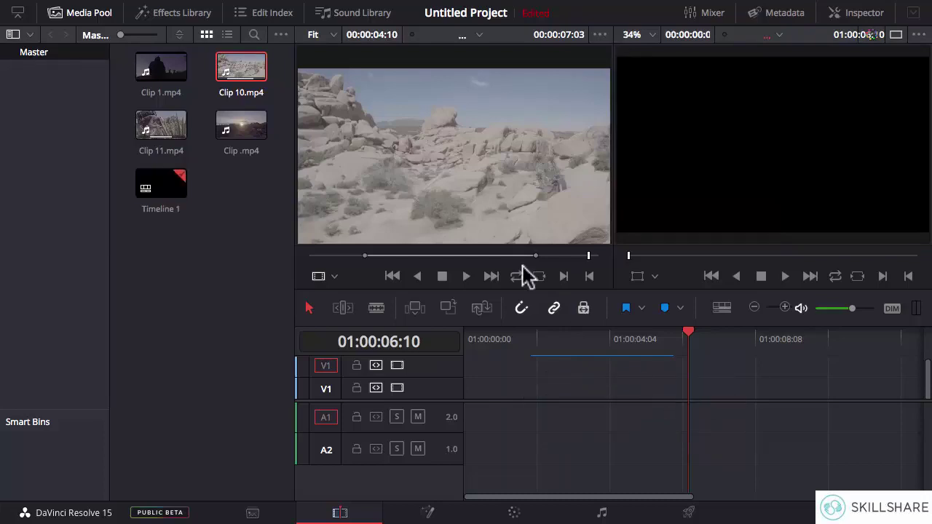
{"action": "left_click", "coordinate": [159, 130]}
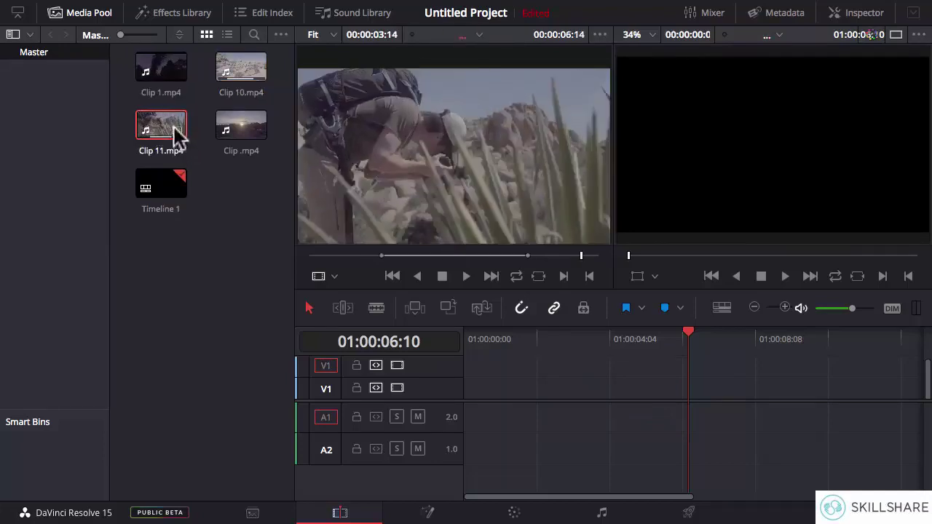
{"action": "left_click", "coordinate": [238, 123]}
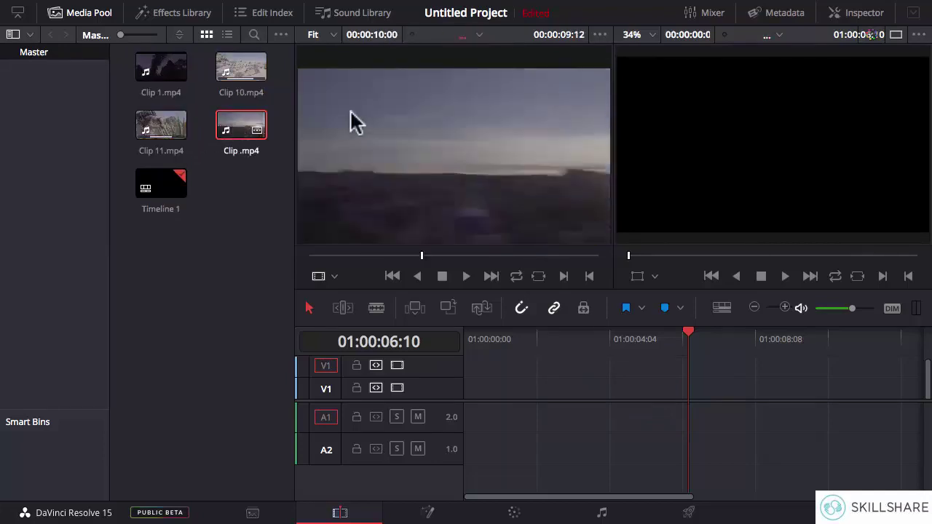
{"action": "left_click_drag", "start_coordinate": [354, 125], "coordinate": [517, 380]}
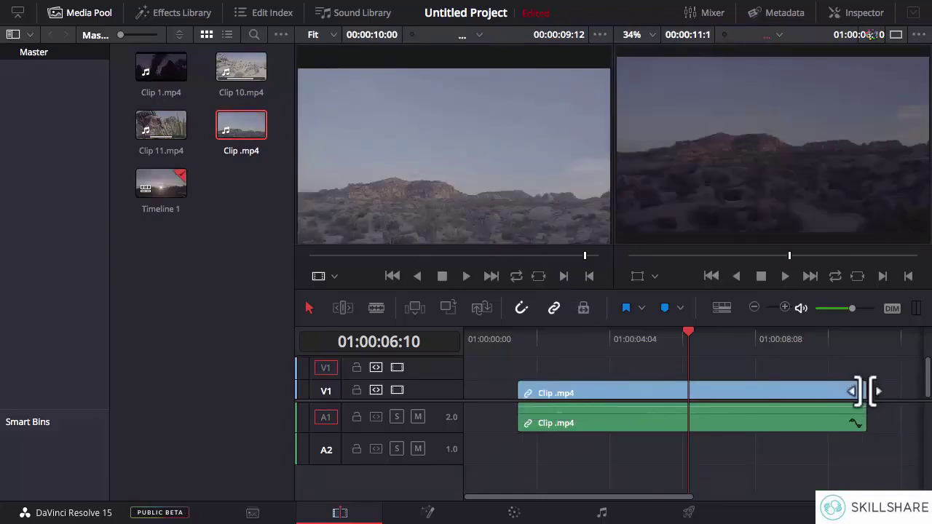
Step: Trim Clip .mp4 at its end and start, and pull the start partway back out
{"action": "left_click_drag", "start_coordinate": [866, 392], "coordinate": [748, 393]}
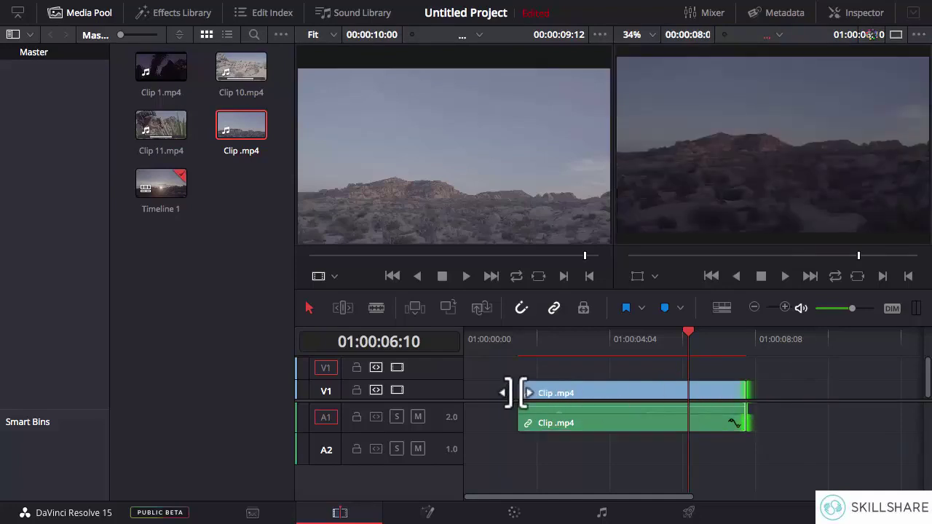
{"action": "left_click_drag", "start_coordinate": [515, 393], "coordinate": [588, 391]}
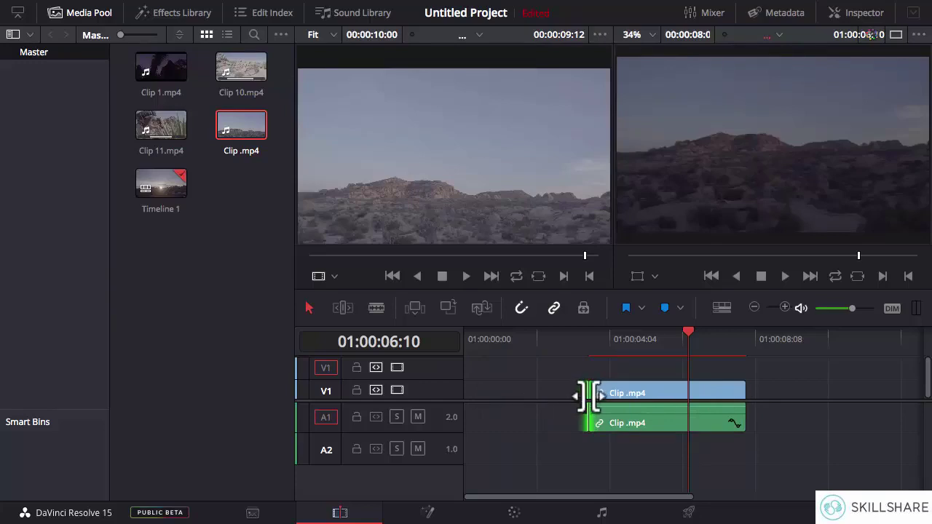
{"action": "left_click_drag", "start_coordinate": [588, 393], "coordinate": [547, 393]}
Step: Extend the end of Clip .mp4 to the limit of its source media and trim its start to about 01:00:04:00
{"action": "left_click_drag", "start_coordinate": [744, 394], "coordinate": [872, 390]}
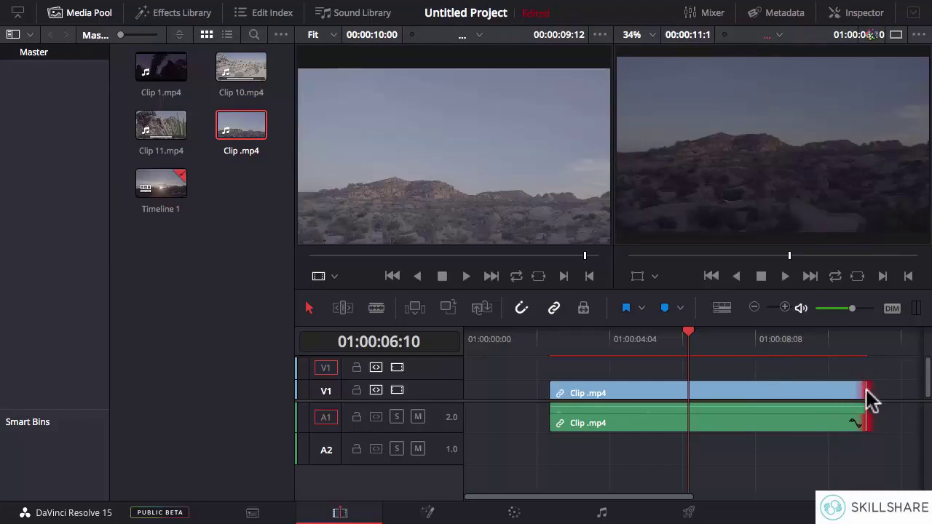
{"action": "mouse_move", "coordinate": [864, 391]}
{"action": "left_mouse_down"}
{"action": "mouse_move", "coordinate": [728, 392]}
{"action": "mouse_move", "coordinate": [881, 391]}
{"action": "mouse_move", "coordinate": [870, 402]}
{"action": "left_mouse_up"}
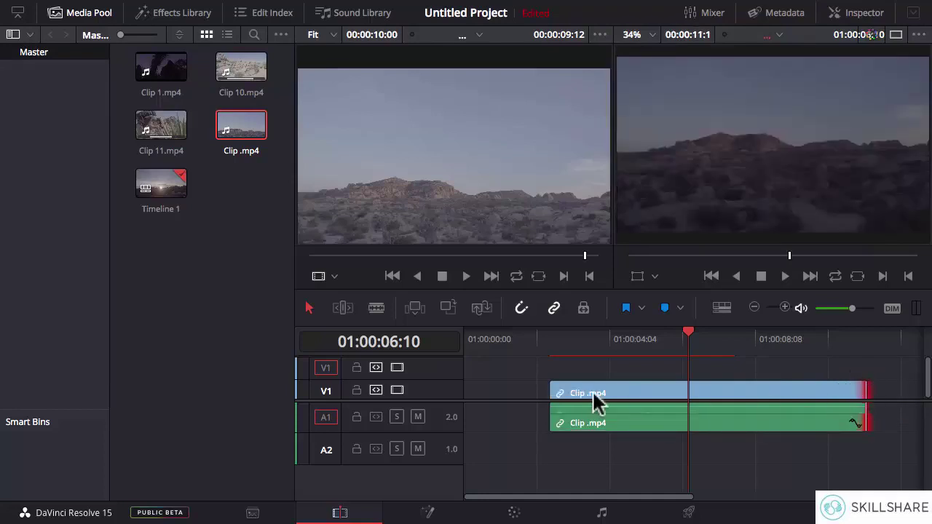
{"action": "left_click_drag", "start_coordinate": [553, 393], "coordinate": [608, 393]}
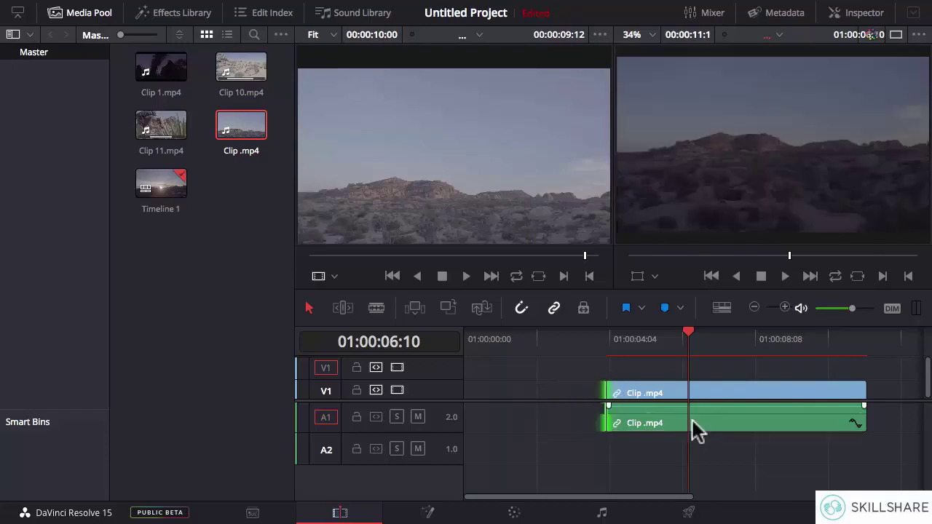
Step: Delete Clip .mp4 from the timeline
{"action": "left_click", "coordinate": [755, 308]}
{"action": "left_click", "coordinate": [648, 472]}
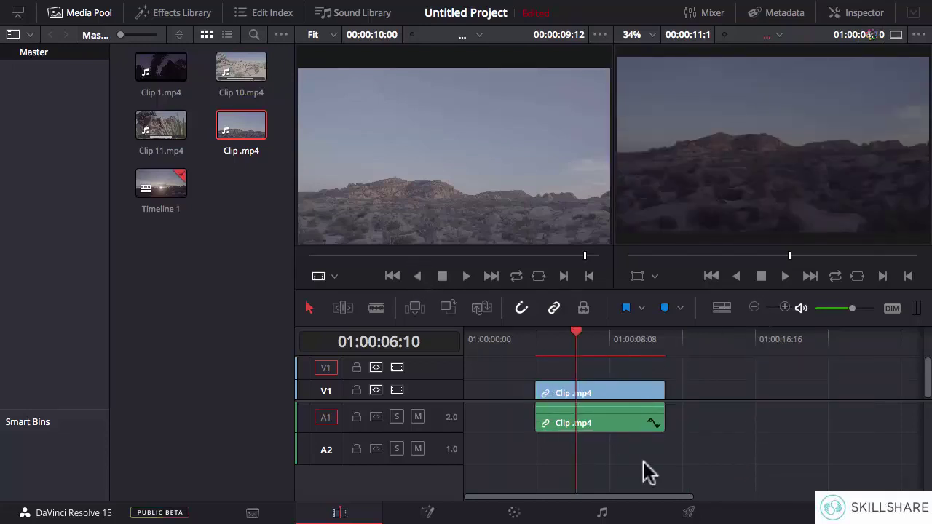
{"action": "left_click", "coordinate": [610, 396]}
{"action": "key", "text": "Delete"}
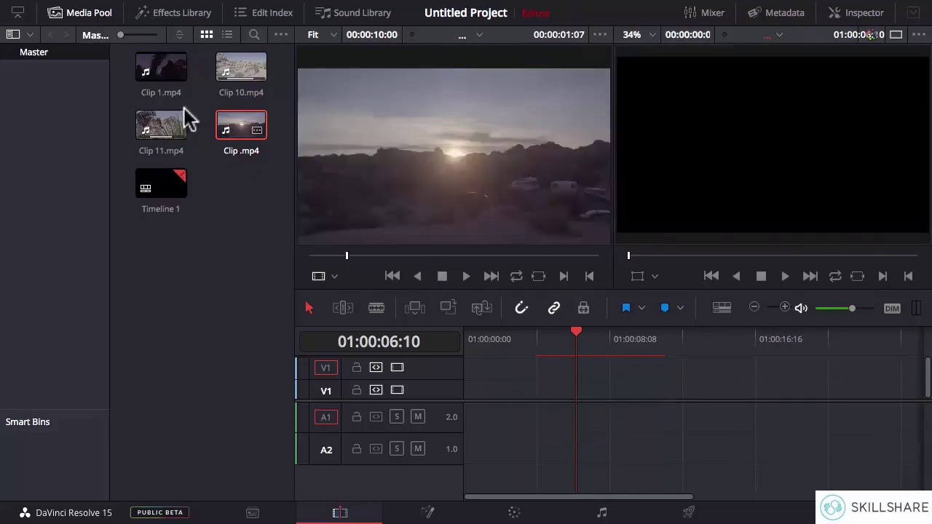
Step: Mark Clip 1.mp4 from 00:00:01:21 to 00:00:04:19 and place that section on tracks V1 and A1, spanning the playhead
{"action": "left_click", "coordinate": [168, 70]}
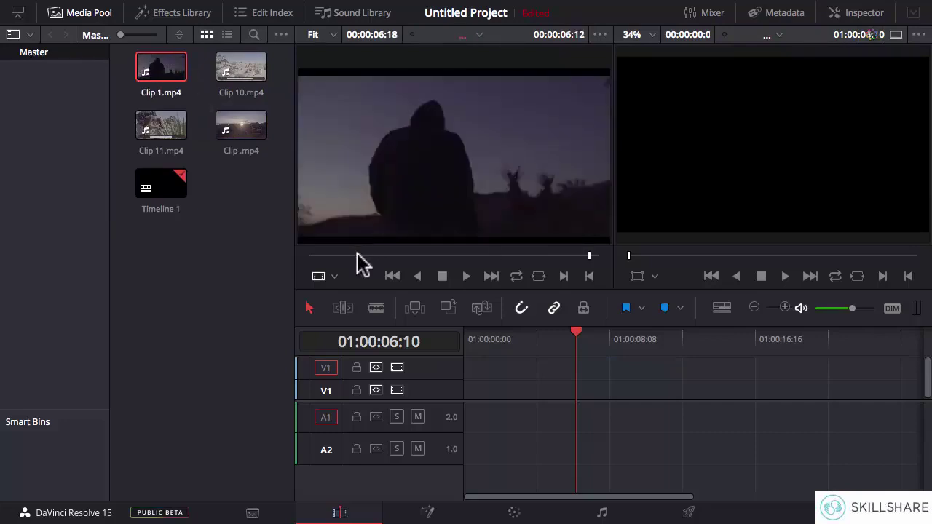
{"action": "left_click", "coordinate": [387, 255]}
{"action": "key", "text": "i"}
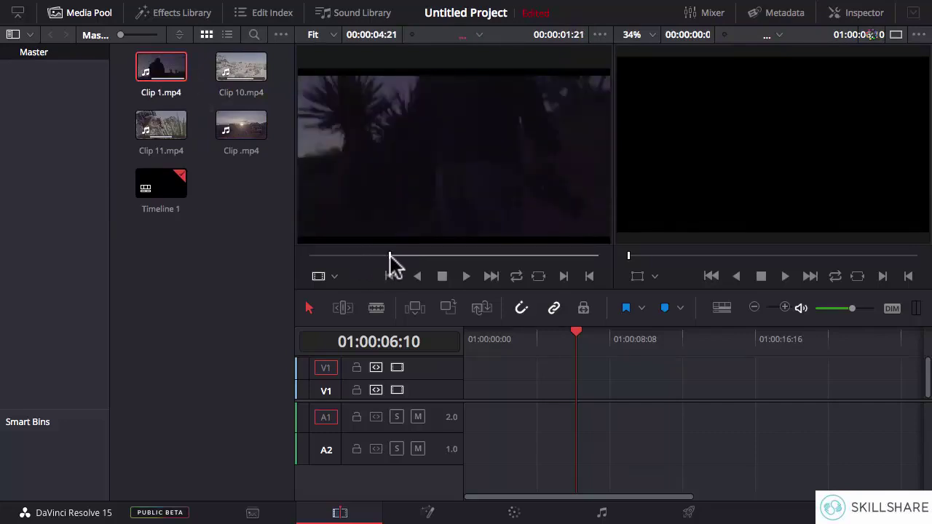
{"action": "left_click", "coordinate": [515, 256]}
{"action": "key", "text": "o"}
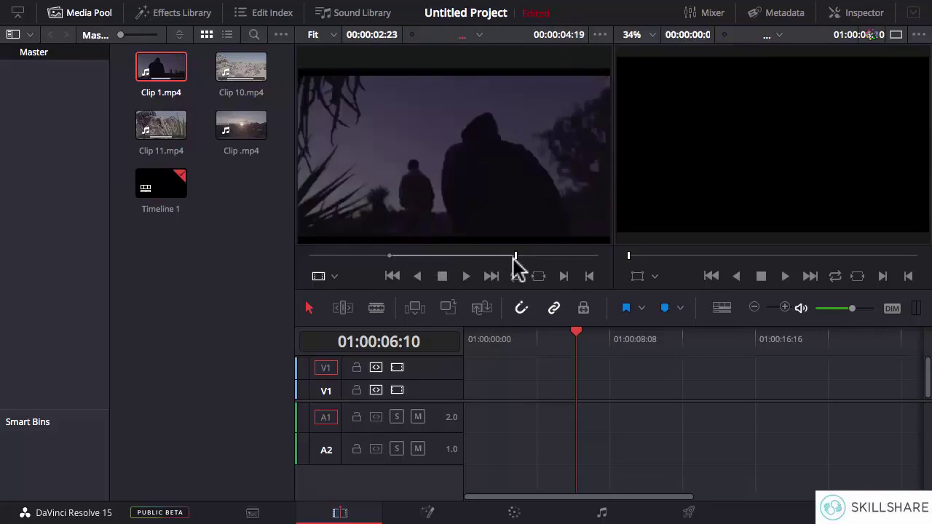
{"action": "mouse_move", "coordinate": [492, 224]}
{"action": "left_click_drag", "start_coordinate": [444, 158], "coordinate": [543, 413]}
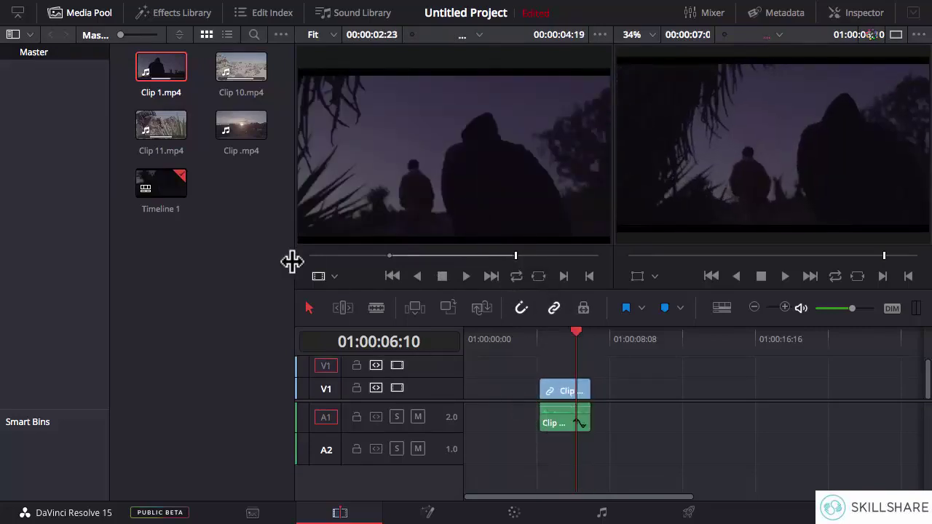
Step: Mark Clip 11.mp4 in the source viewer with an in point at 00:00:01:04 and an out point at 00:00:05:15
{"action": "left_click", "coordinate": [241, 134]}
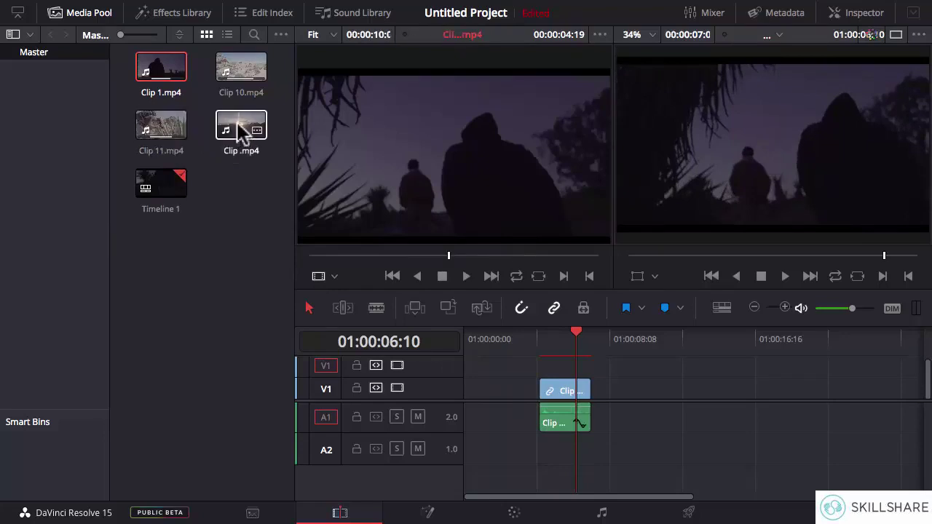
{"action": "left_click", "coordinate": [152, 129]}
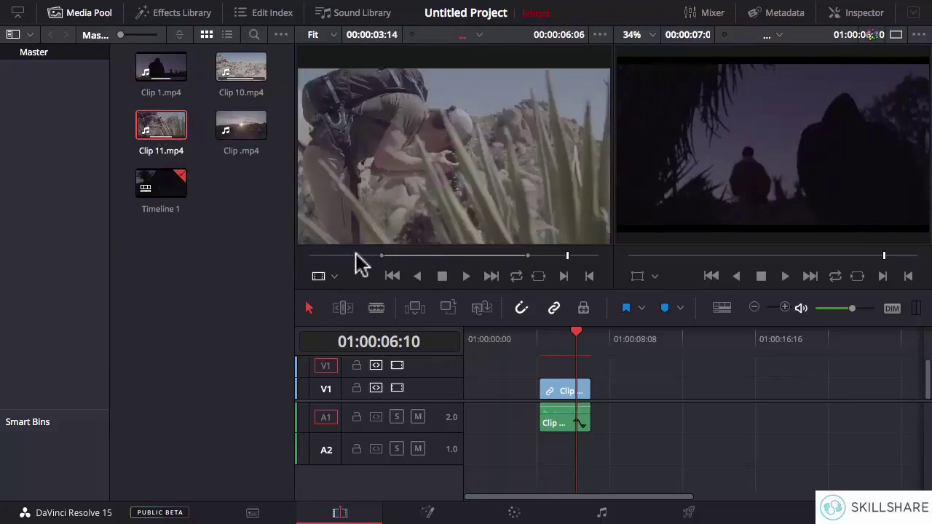
{"action": "left_click", "coordinate": [357, 256]}
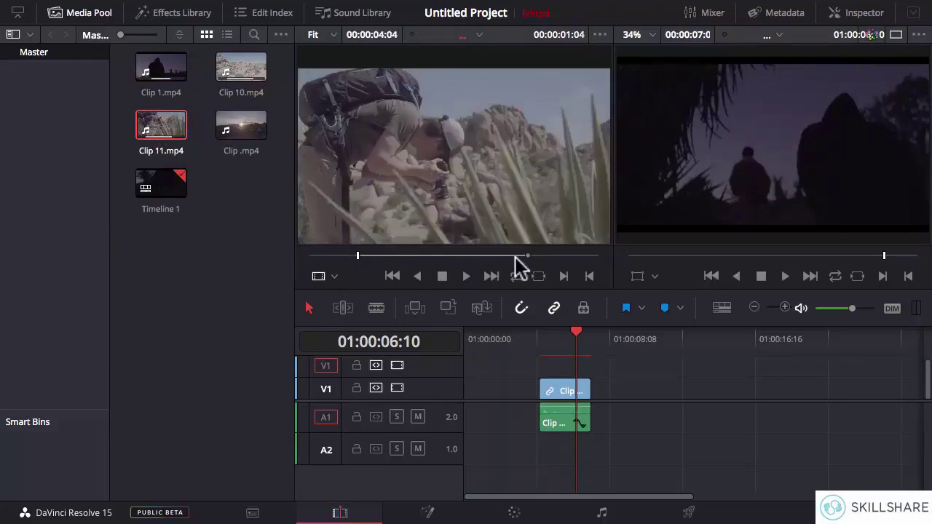
{"action": "left_click", "coordinate": [540, 256]}
{"action": "key", "text": "o"}
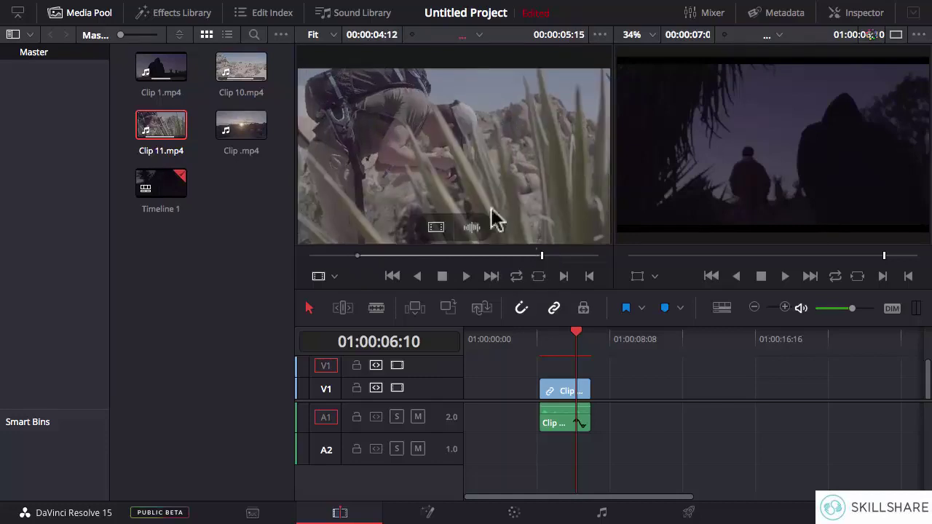
Step: Place the marked Clip 11.mp4 section on tracks V1 and A1 directly after Clip 1
{"action": "left_click_drag", "start_coordinate": [433, 145], "coordinate": [599, 407]}
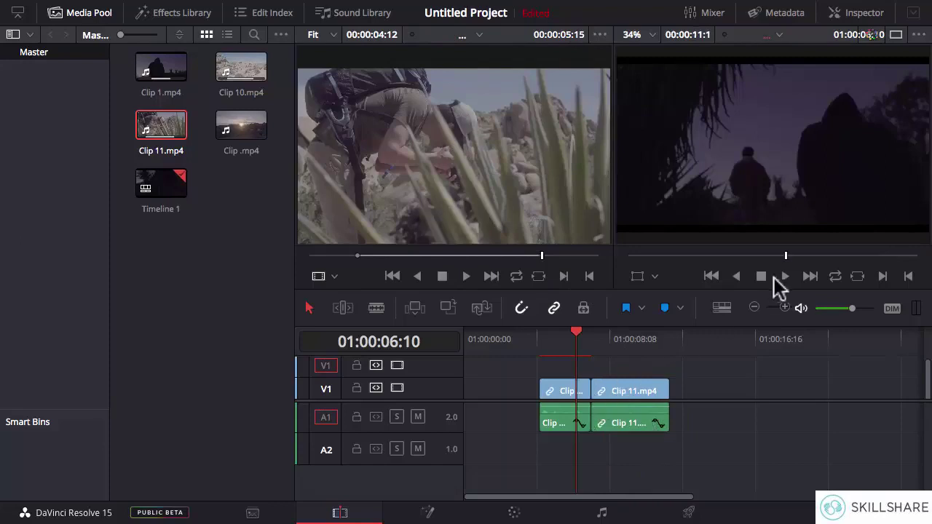
Step: Roll the edit point between Clip 1 and Clip 11.mp4 forward and back by several frames
{"action": "left_click", "coordinate": [785, 308]}
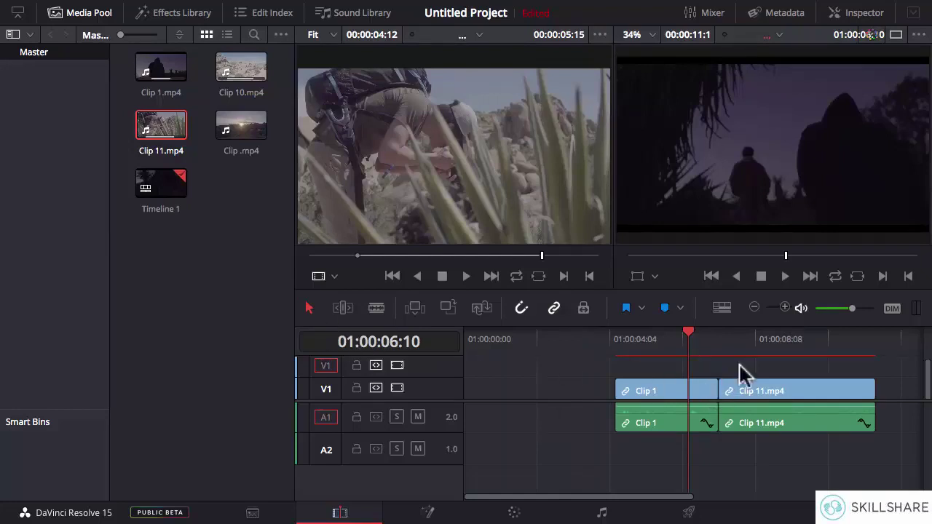
{"action": "mouse_move", "coordinate": [719, 391]}
{"action": "left_mouse_down"}
{"action": "mouse_move", "coordinate": [737, 399]}
{"action": "mouse_move", "coordinate": [703, 396]}
{"action": "mouse_move", "coordinate": [746, 399]}
{"action": "mouse_move", "coordinate": [730, 398]}
{"action": "left_mouse_up"}
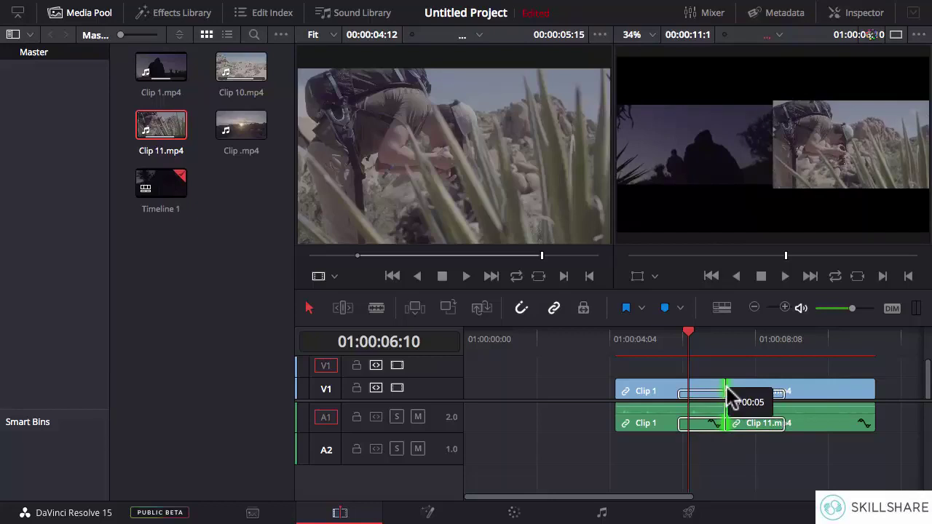
{"action": "mouse_move", "coordinate": [730, 397]}
{"action": "left_mouse_down"}
{"action": "mouse_move", "coordinate": [757, 397]}
{"action": "mouse_move", "coordinate": [742, 395]}
{"action": "left_mouse_up"}
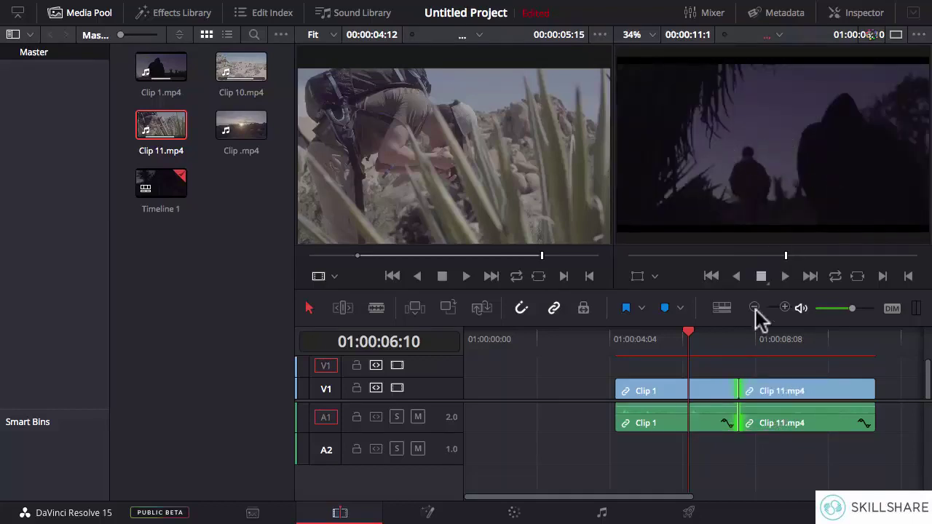
{"action": "left_click_drag", "start_coordinate": [730, 390], "coordinate": [746, 393]}
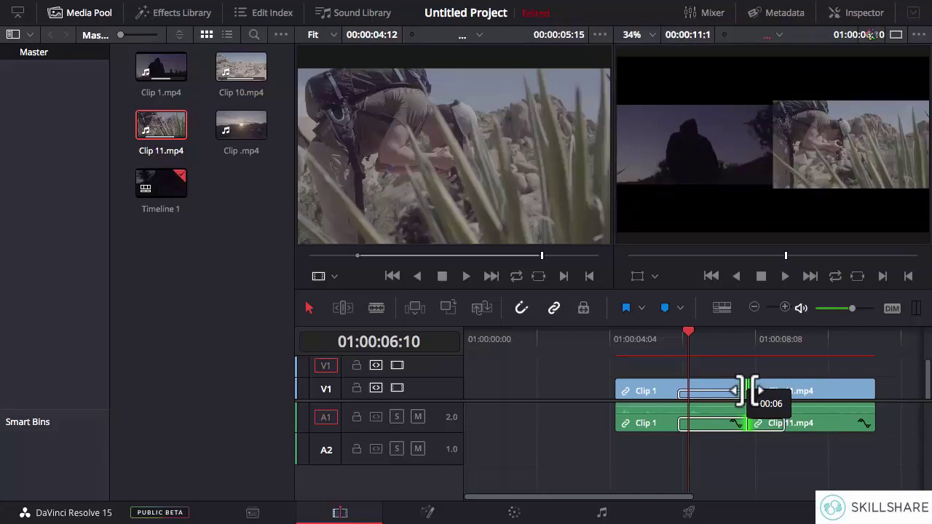
{"action": "mouse_move", "coordinate": [747, 393]}
{"action": "left_mouse_down"}
{"action": "mouse_move", "coordinate": [692, 392]}
{"action": "mouse_move", "coordinate": [757, 393]}
{"action": "mouse_move", "coordinate": [713, 393]}
{"action": "mouse_move", "coordinate": [736, 393]}
{"action": "left_mouse_up"}
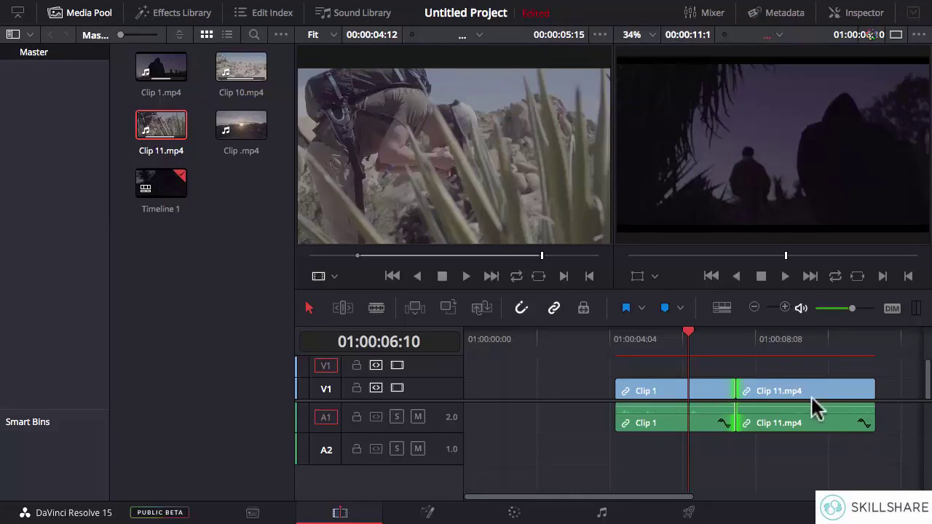
{"action": "left_click_drag", "start_coordinate": [733, 391], "coordinate": [752, 403]}
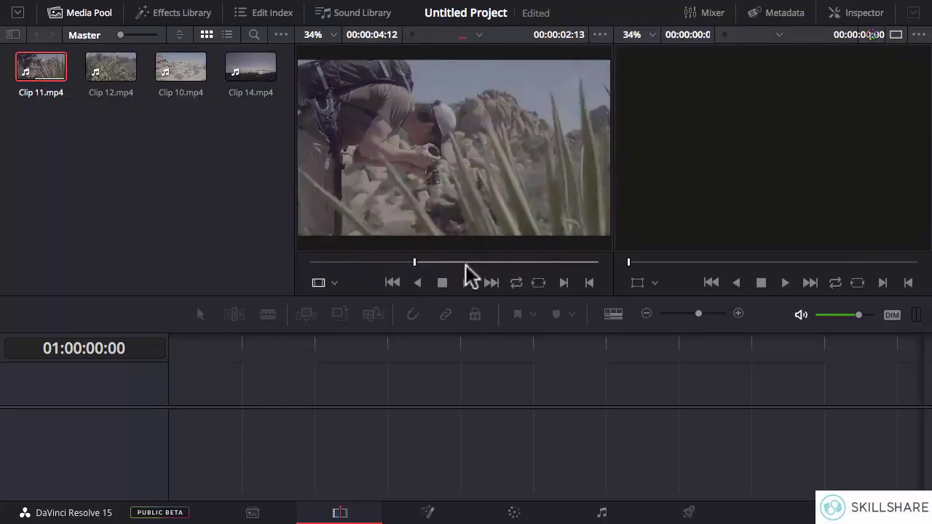
Step: Set the out point of Clip 11.mp4 to 00:00:04:15 and place the marked section at the start of a new timeline
{"action": "left_click", "coordinate": [499, 264]}
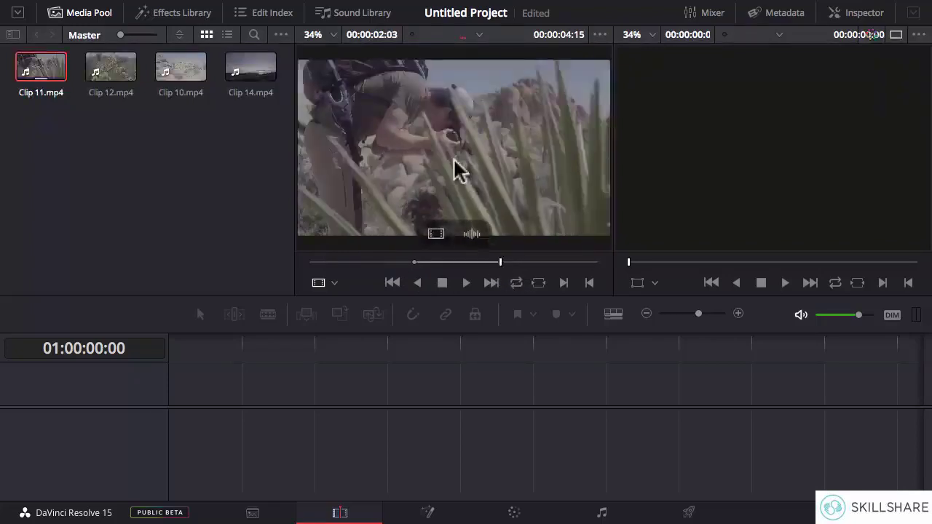
{"action": "left_click_drag", "start_coordinate": [453, 170], "coordinate": [345, 412]}
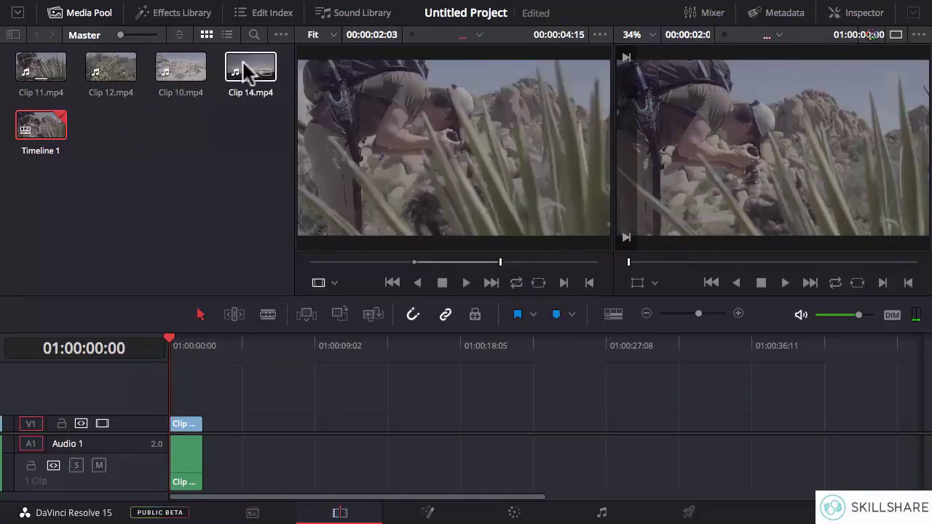
Step: Mark Clip 12.mp4 from 00:00:02:14 to 00:00:03:19 and place that section on V1 and A1, leaving a gap after Clip 11.mp4
{"action": "left_click", "coordinate": [118, 67]}
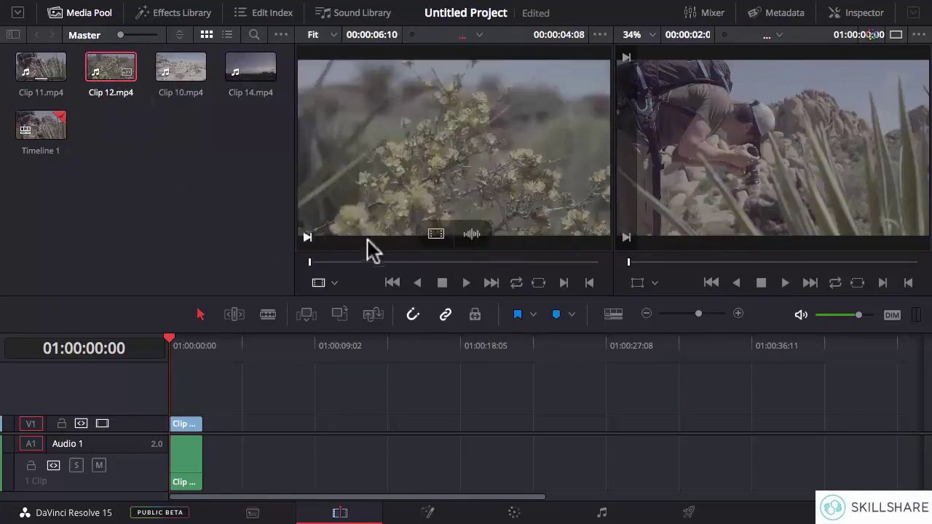
{"action": "left_click", "coordinate": [426, 269]}
{"action": "key", "text": "i"}
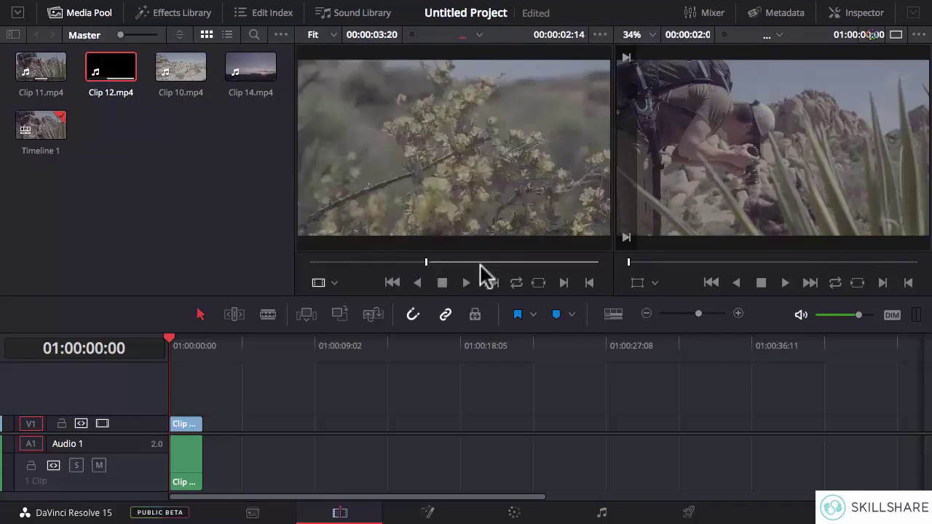
{"action": "key", "text": "o"}
{"action": "left_click_drag", "start_coordinate": [447, 173], "coordinate": [297, 441]}
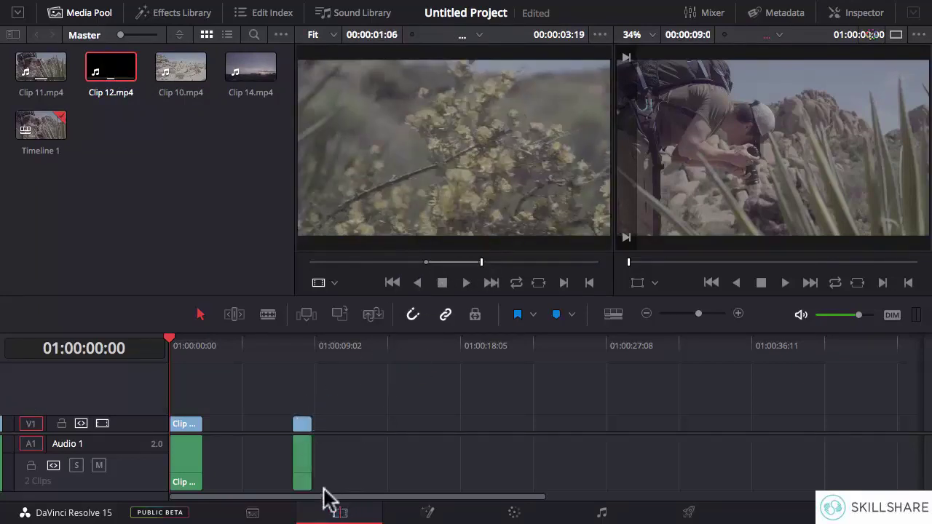
Step: Move Clip 12.mp4 to start at about 01:00:04:06 and Clip 11.mp4 to start at about 01:00:01:03, keeping a gap between them
{"action": "left_click", "coordinate": [737, 314]}
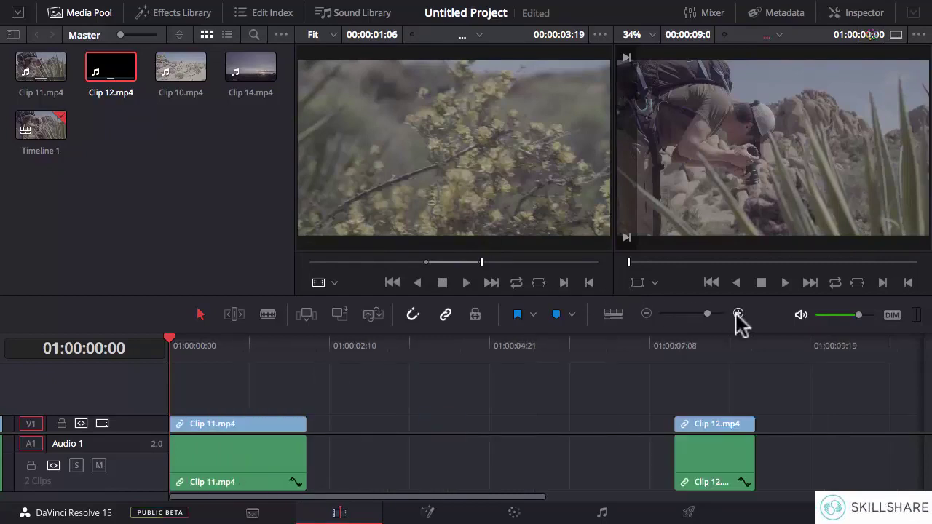
{"action": "left_click_drag", "start_coordinate": [719, 434], "coordinate": [508, 451]}
{"action": "left_click_drag", "start_coordinate": [270, 433], "coordinate": [344, 426]}
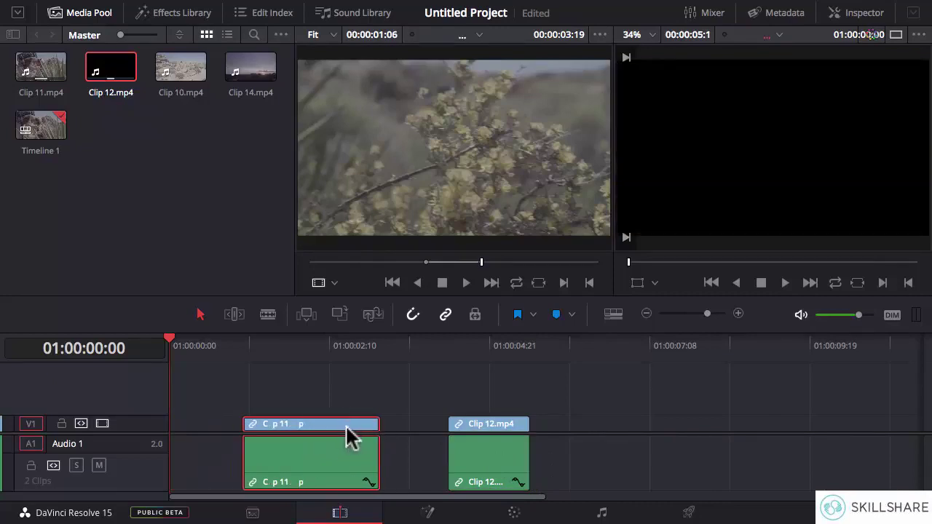
Step: In Trim Edit Mode, reduce the height of audio track A1 and increase the height of video track V1
{"action": "left_click", "coordinate": [234, 317]}
{"action": "left_click_drag", "start_coordinate": [139, 489], "coordinate": [142, 473]}
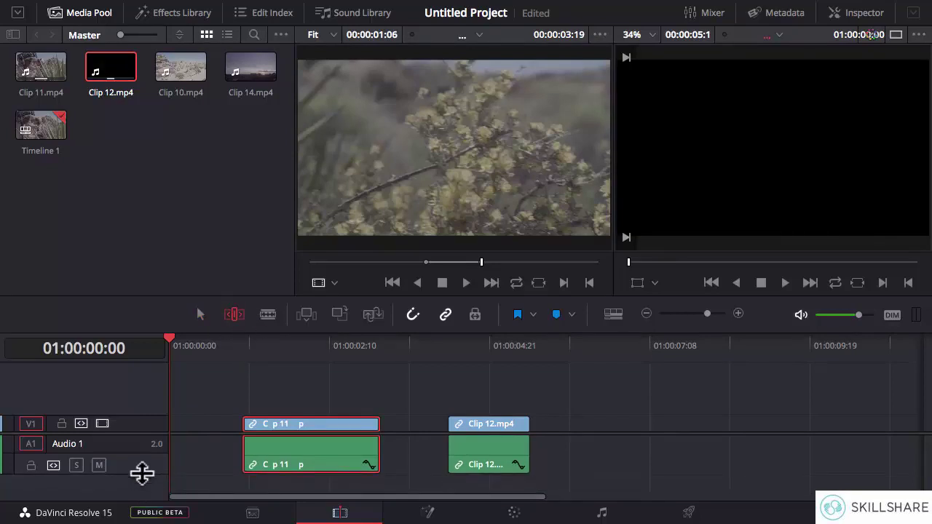
{"action": "left_click_drag", "start_coordinate": [129, 418], "coordinate": [133, 399]}
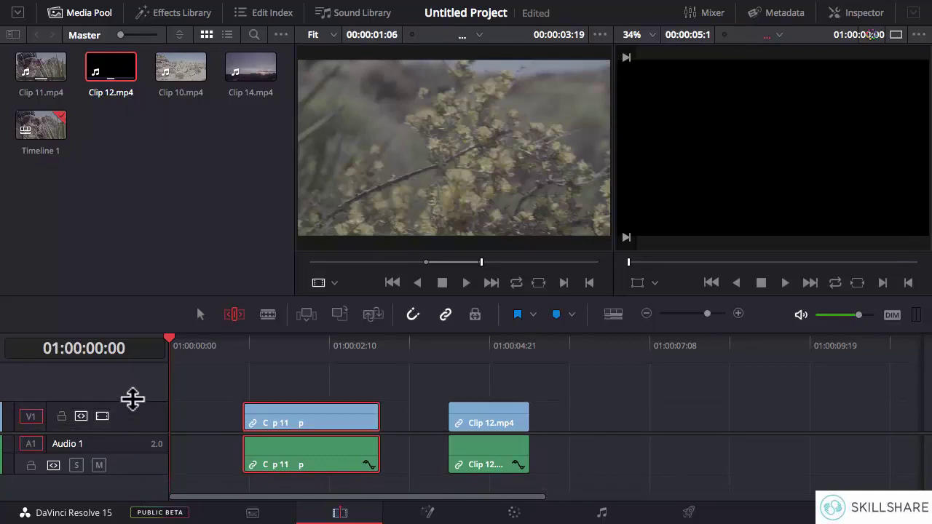
Step: Slip the source content of Clip 11.mp4 back and forth by a few frames without moving the clip on the timeline
{"action": "left_click", "coordinate": [316, 410]}
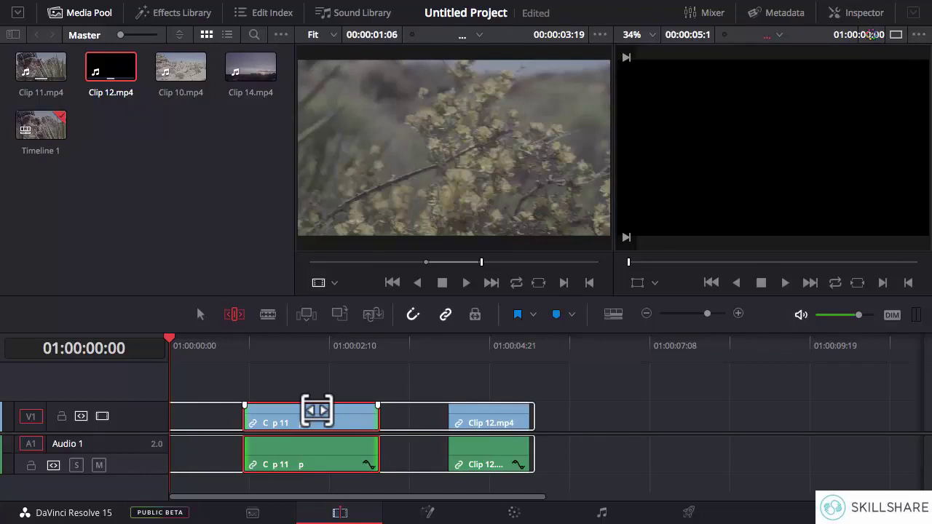
{"action": "mouse_move", "coordinate": [316, 411]}
{"action": "left_mouse_down"}
{"action": "mouse_move", "coordinate": [325, 412]}
{"action": "mouse_move", "coordinate": [315, 411]}
{"action": "left_mouse_up"}
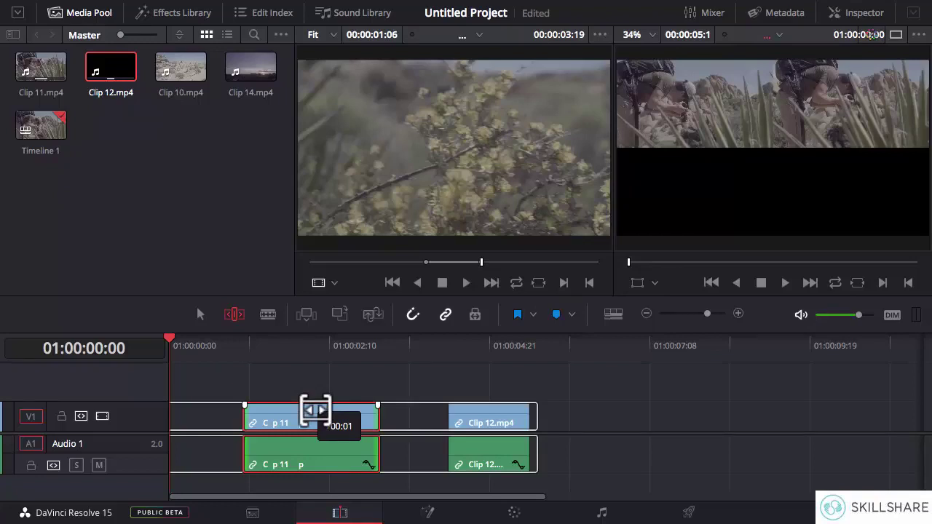
{"action": "left_click_drag", "start_coordinate": [315, 411], "coordinate": [317, 411]}
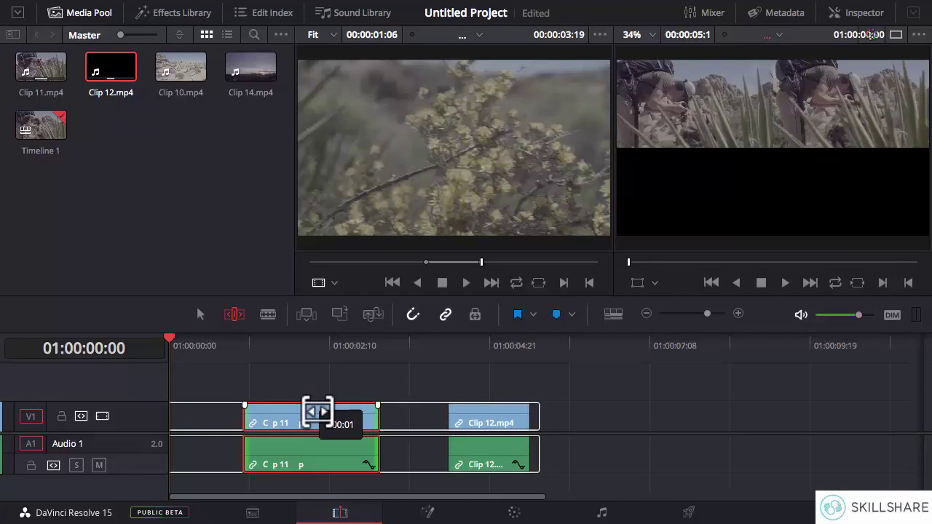
{"action": "left_click_drag", "start_coordinate": [317, 411], "coordinate": [316, 411]}
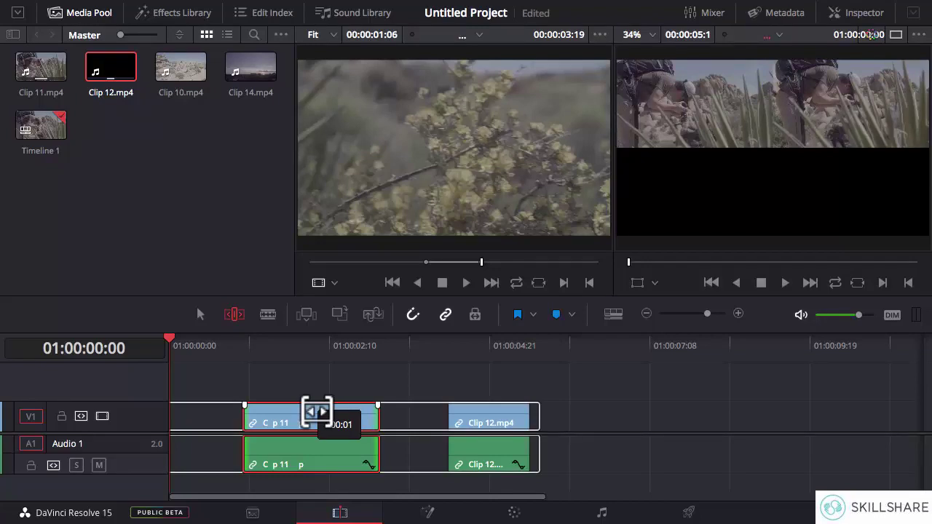
{"action": "mouse_move", "coordinate": [317, 411]}
{"action": "left_mouse_down"}
{"action": "mouse_move", "coordinate": [327, 411]}
{"action": "mouse_move", "coordinate": [300, 412]}
{"action": "left_mouse_up"}
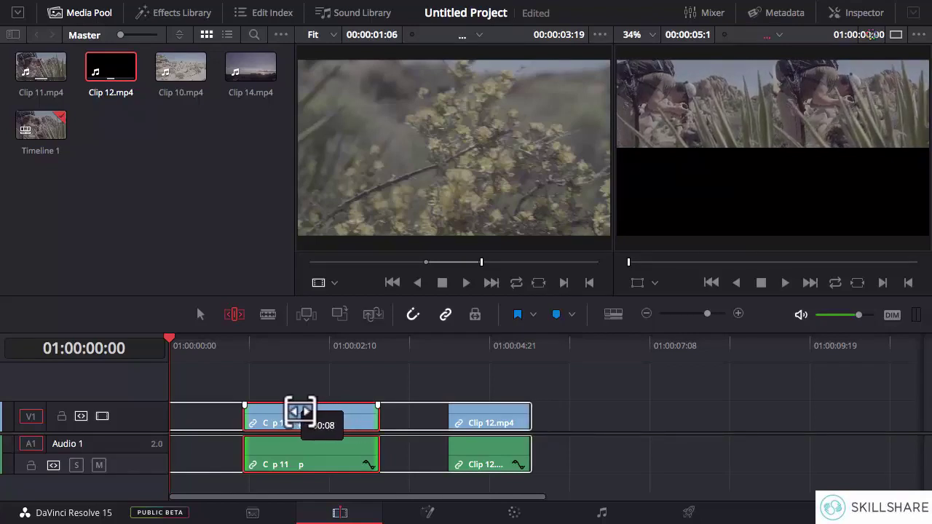
{"action": "mouse_move", "coordinate": [300, 412]}
{"action": "left_mouse_down"}
{"action": "mouse_move", "coordinate": [323, 412]}
{"action": "mouse_move", "coordinate": [313, 408]}
{"action": "left_mouse_up"}
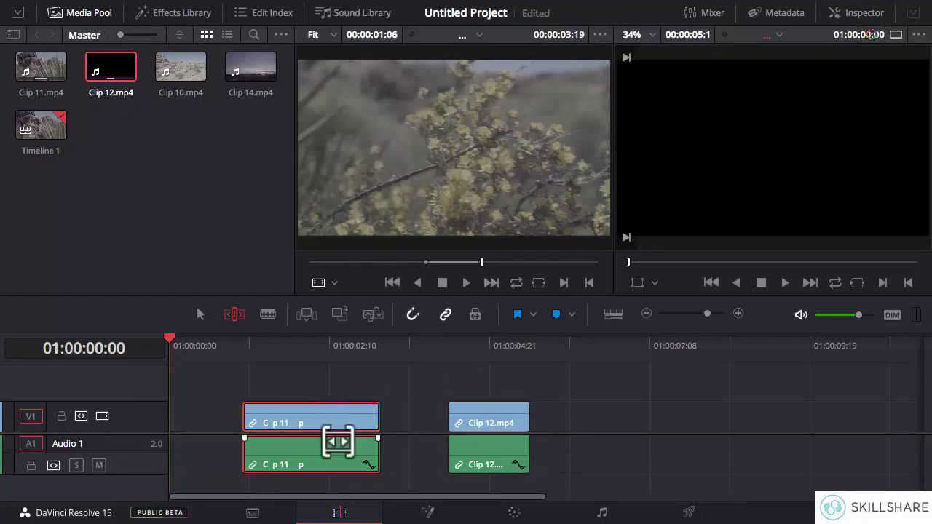
{"action": "mouse_move", "coordinate": [317, 409]}
{"action": "left_mouse_down"}
{"action": "mouse_move", "coordinate": [301, 410]}
{"action": "mouse_move", "coordinate": [321, 410]}
{"action": "left_mouse_up"}
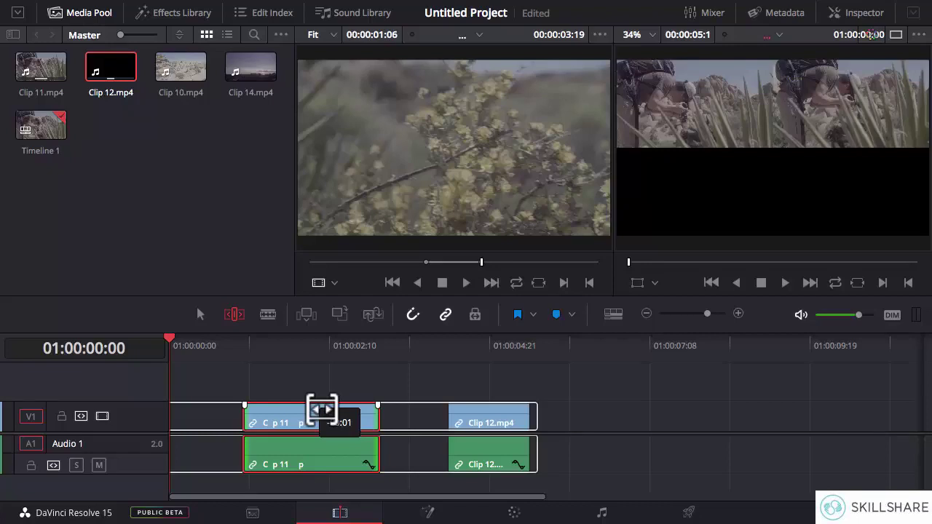
{"action": "left_click_drag", "start_coordinate": [321, 409], "coordinate": [410, 376]}
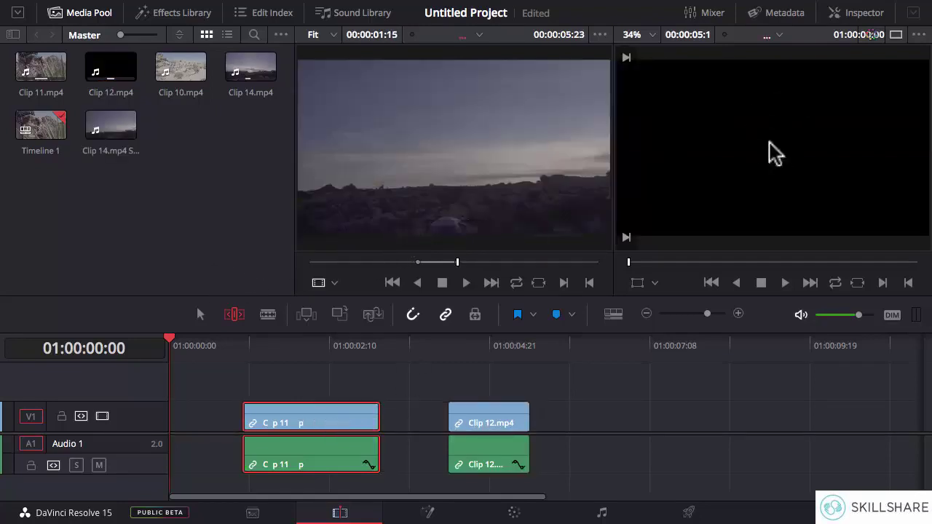
Step: In Selection Mode, select Clip 11.mp4 and Clip 12.mp4 and move them together so that Clip 11.mp4 starts at about 01:00:03:05
{"action": "left_click", "coordinate": [201, 314]}
{"action": "left_click_drag", "start_coordinate": [229, 374], "coordinate": [551, 499]}
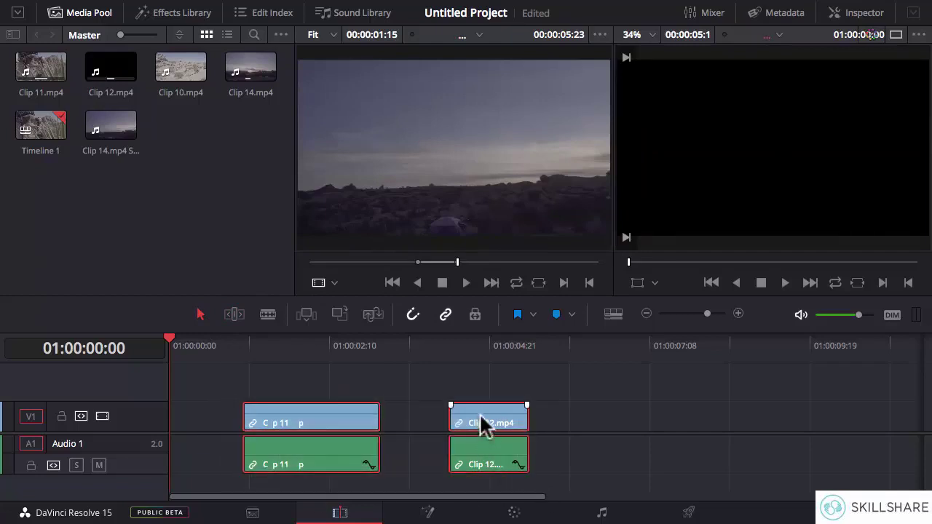
{"action": "left_click_drag", "start_coordinate": [485, 426], "coordinate": [624, 423]}
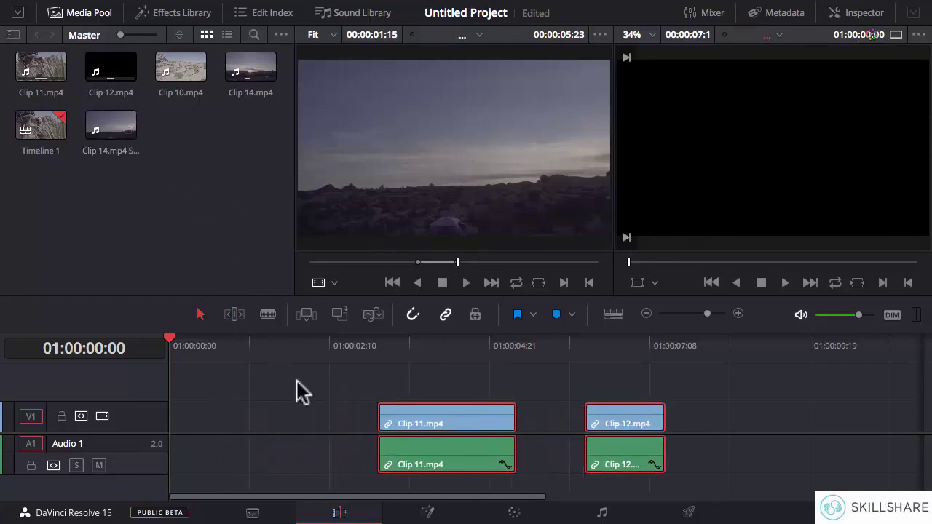
Step: Place the marked section of Clip 14.mp4 directly before Clip 11.mp4 and move Clip 12.mp4 against the end of Clip 11.mp4
{"action": "left_click", "coordinate": [251, 69]}
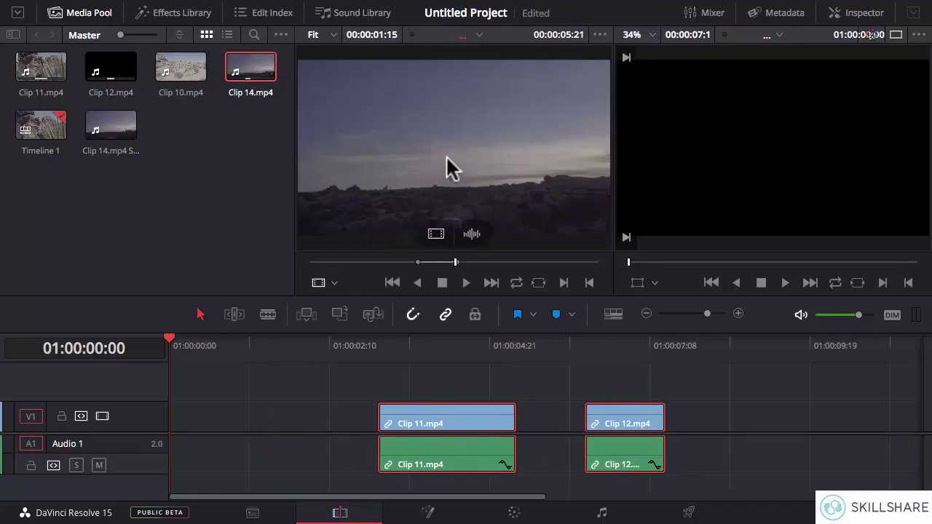
{"action": "left_click_drag", "start_coordinate": [454, 162], "coordinate": [281, 430]}
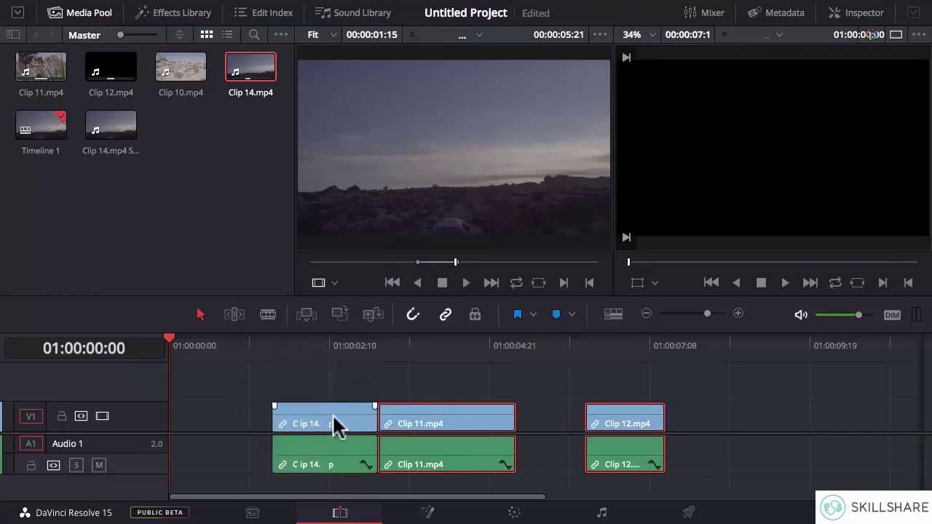
{"action": "left_click", "coordinate": [644, 426]}
{"action": "left_click_drag", "start_coordinate": [650, 428], "coordinate": [586, 431]}
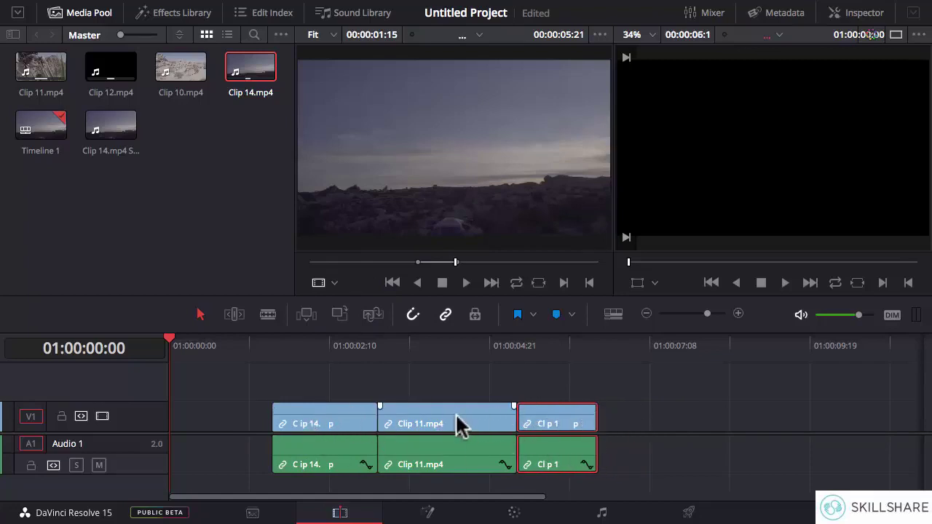
Step: In Trim Edit Mode, slip the content of Clip 11.mp4 by about one frame between its two adjacent clips
{"action": "left_click", "coordinate": [234, 314]}
{"action": "left_click_drag", "start_coordinate": [451, 412], "coordinate": [455, 414]}
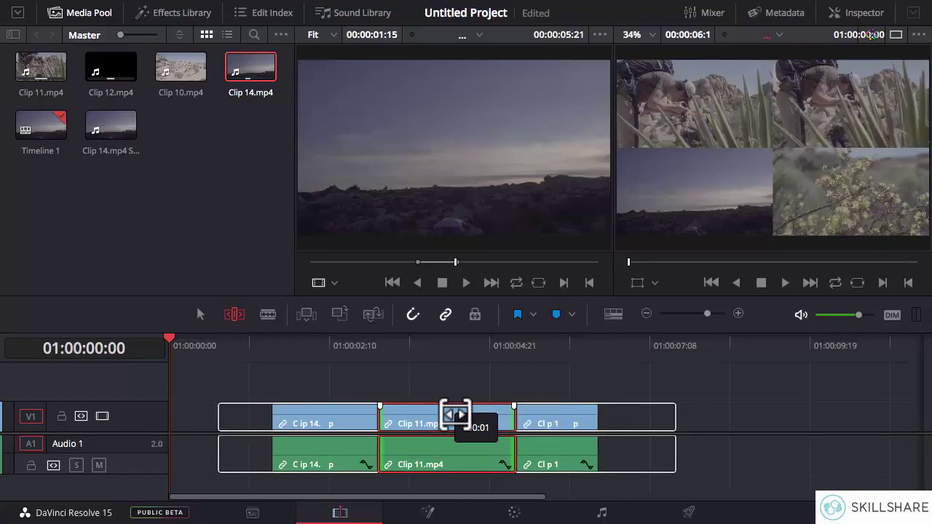
{"action": "left_click_drag", "start_coordinate": [456, 414], "coordinate": [456, 414]}
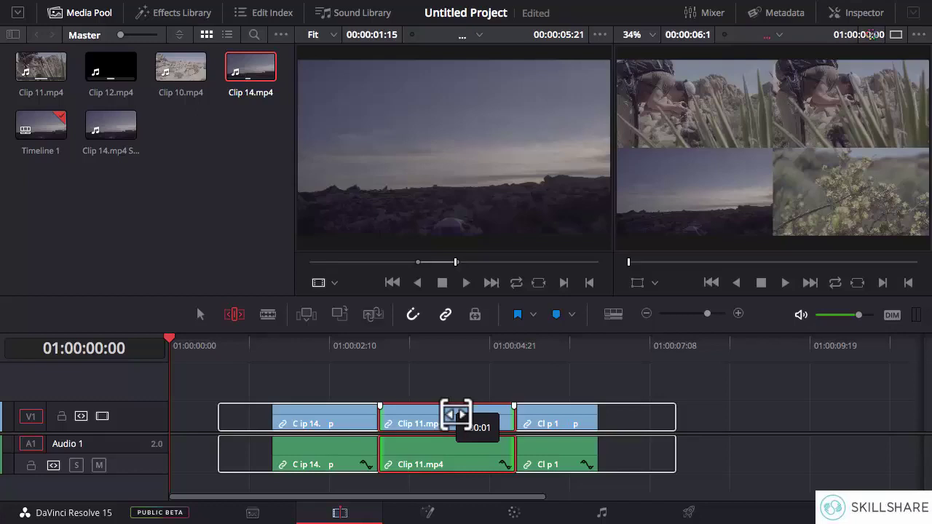
{"action": "left_click_drag", "start_coordinate": [456, 413], "coordinate": [454, 413]}
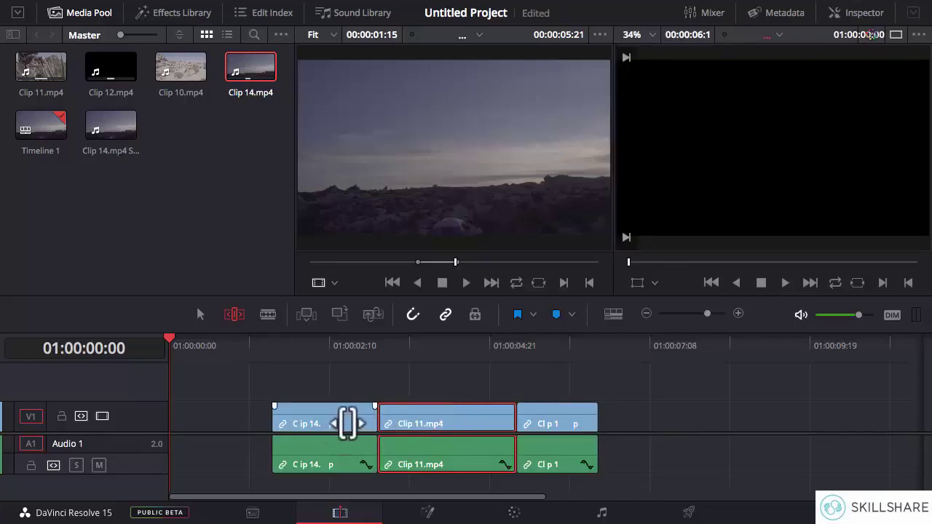
Step: Move the playhead to 01:00:02:23 near the end of Clip 14.mp4 and slip Clip 11.mp4 by about one frame again
{"action": "left_click", "coordinate": [373, 345]}
{"action": "left_click_drag", "start_coordinate": [375, 337], "coordinate": [361, 342]}
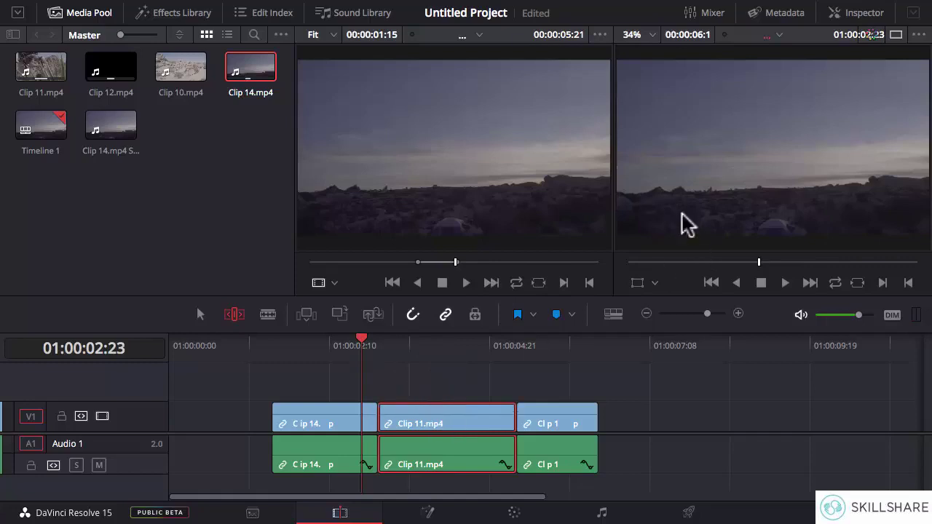
{"action": "left_click_drag", "start_coordinate": [474, 414], "coordinate": [467, 413]}
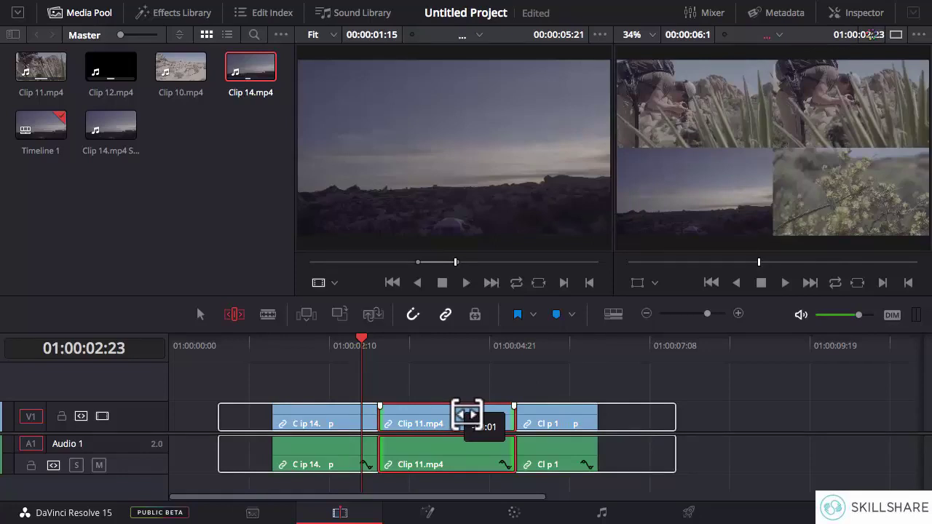
{"action": "left_click_drag", "start_coordinate": [467, 414], "coordinate": [468, 414]}
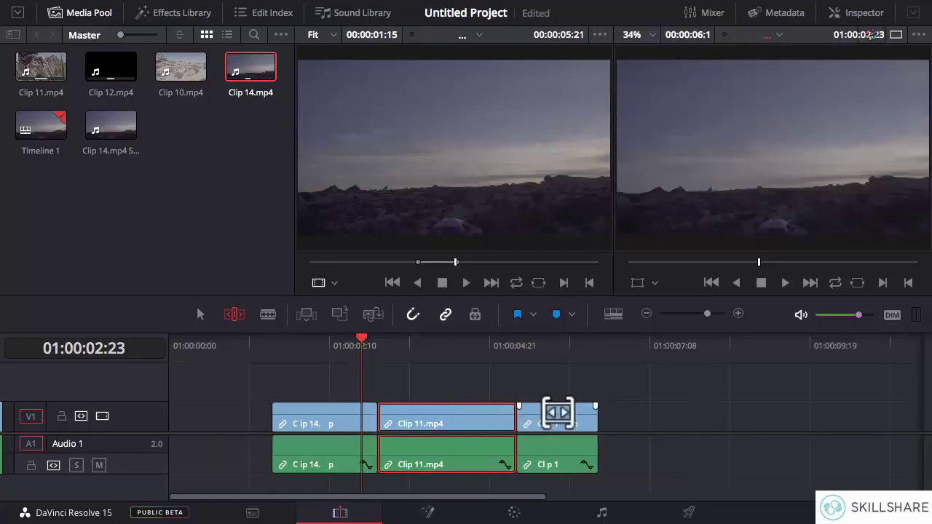
Step: Move the playhead to 01:00:05:08 at the start of Clip 12.mp4 and slip Clip 11.mp4 by about one frame
{"action": "left_click", "coordinate": [526, 344]}
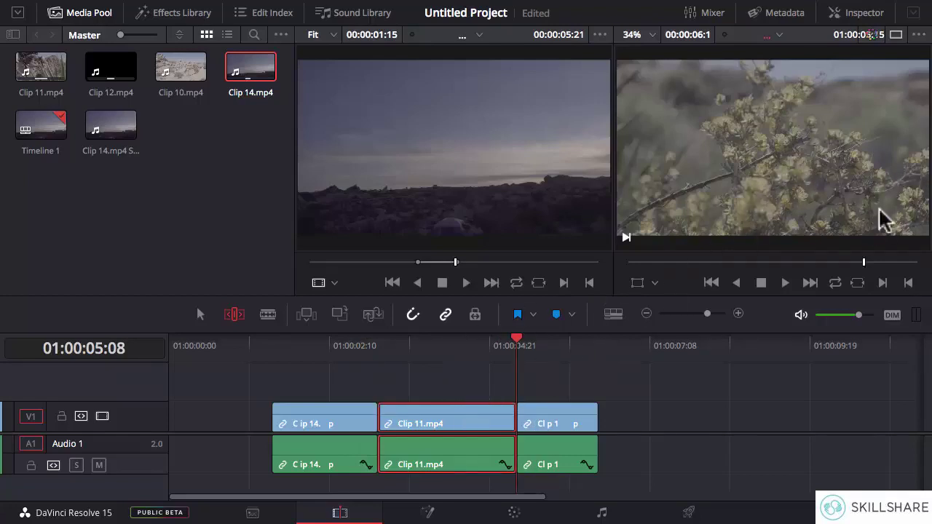
{"action": "mouse_move", "coordinate": [460, 412]}
{"action": "left_mouse_down"}
{"action": "mouse_move", "coordinate": [447, 412]}
{"action": "mouse_move", "coordinate": [459, 412]}
{"action": "left_mouse_up"}
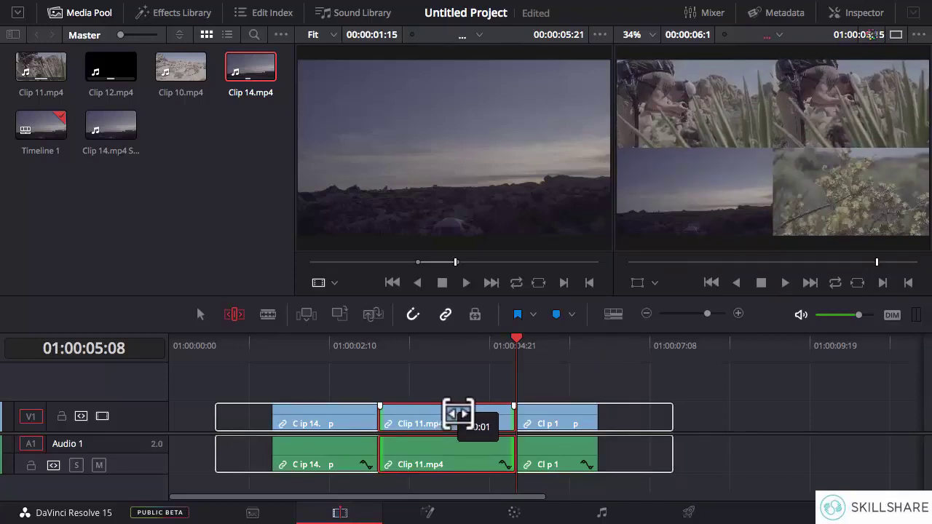
{"action": "mouse_move", "coordinate": [459, 412]}
{"action": "left_mouse_down"}
{"action": "mouse_move", "coordinate": [449, 412]}
{"action": "mouse_move", "coordinate": [459, 412]}
{"action": "left_mouse_up"}
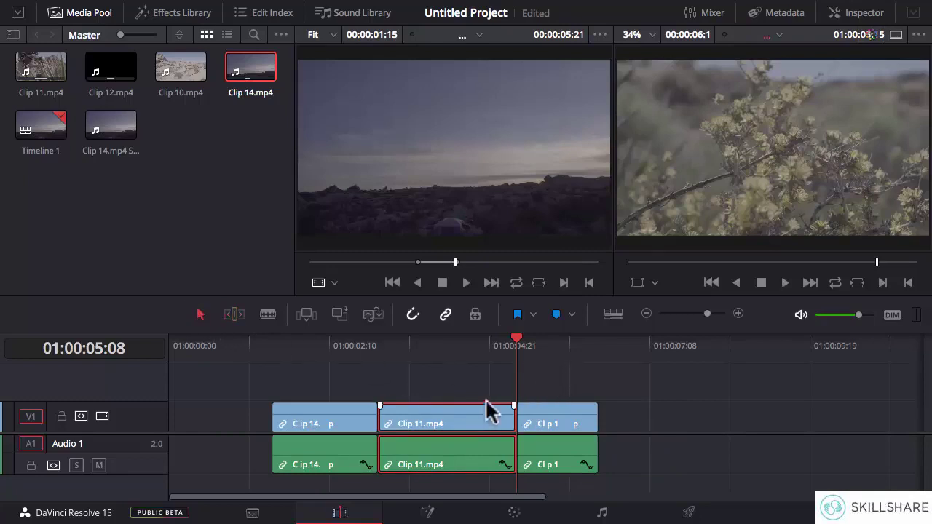
Step: In Selection Mode, move Clip 12.mp4 away to leave a gap after Clip 11.mp4, and slip Clip 11.mp4 about one frame in Trim Edit Mode
{"action": "left_click", "coordinate": [556, 410]}
{"action": "left_click_drag", "start_coordinate": [568, 437], "coordinate": [646, 419]}
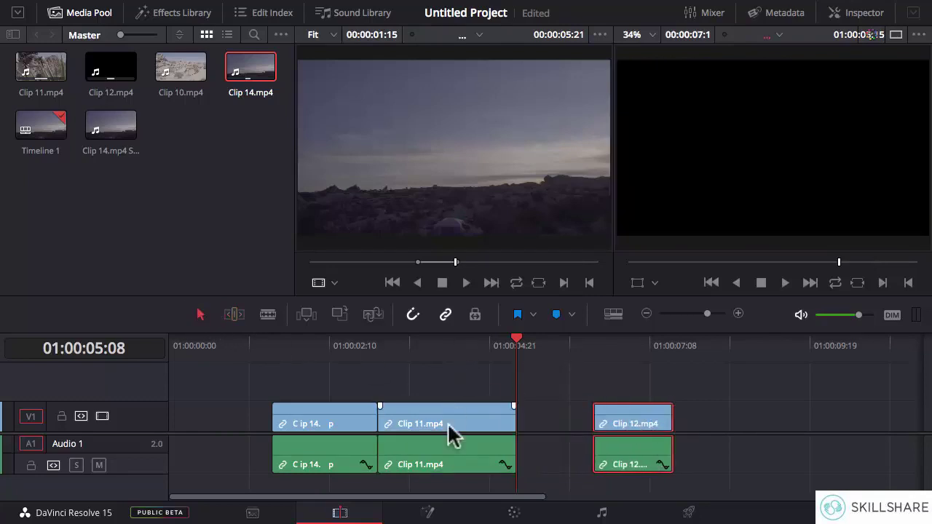
{"action": "left_click", "coordinate": [239, 314]}
{"action": "mouse_move", "coordinate": [458, 415]}
{"action": "left_mouse_down"}
{"action": "mouse_move", "coordinate": [439, 412]}
{"action": "mouse_move", "coordinate": [457, 412]}
{"action": "left_mouse_up"}
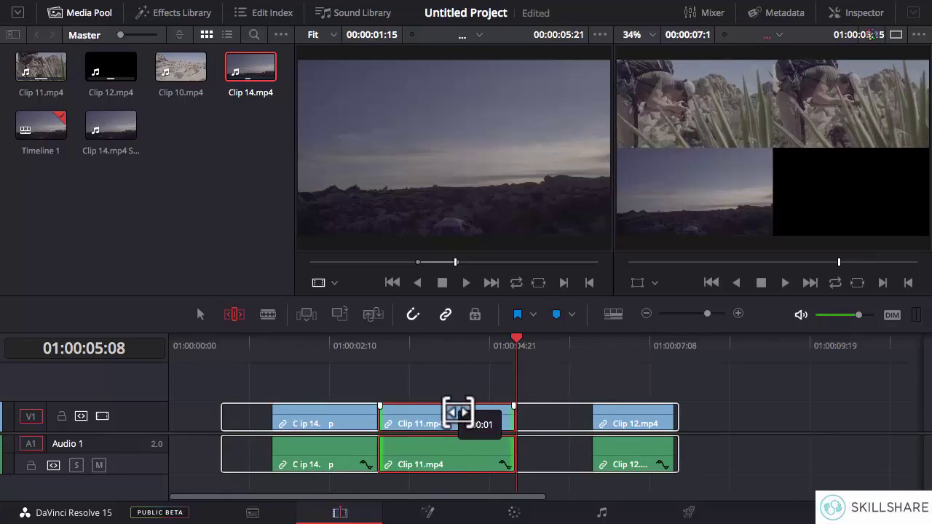
{"action": "left_click_drag", "start_coordinate": [457, 412], "coordinate": [461, 410]}
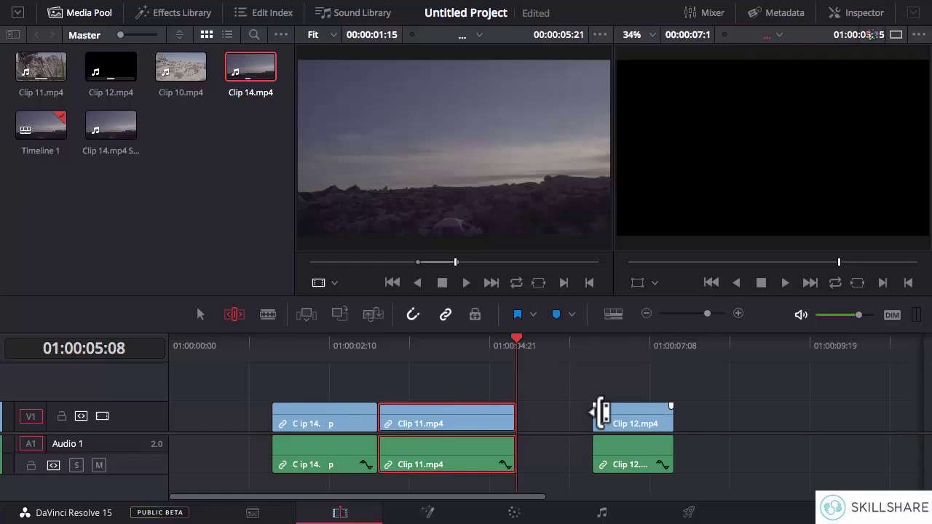
Step: Select the end edit point of Clip 11.mp4 and ripple-trim it, first shortening the clip and finally extending it beyond its original length
{"action": "key", "text": "v"}
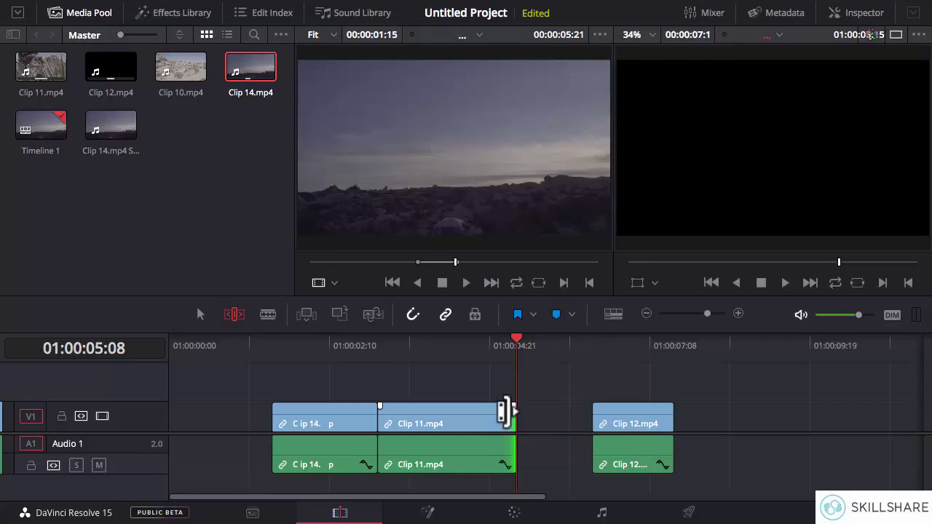
{"action": "left_click_drag", "start_coordinate": [505, 412], "coordinate": [450, 415]}
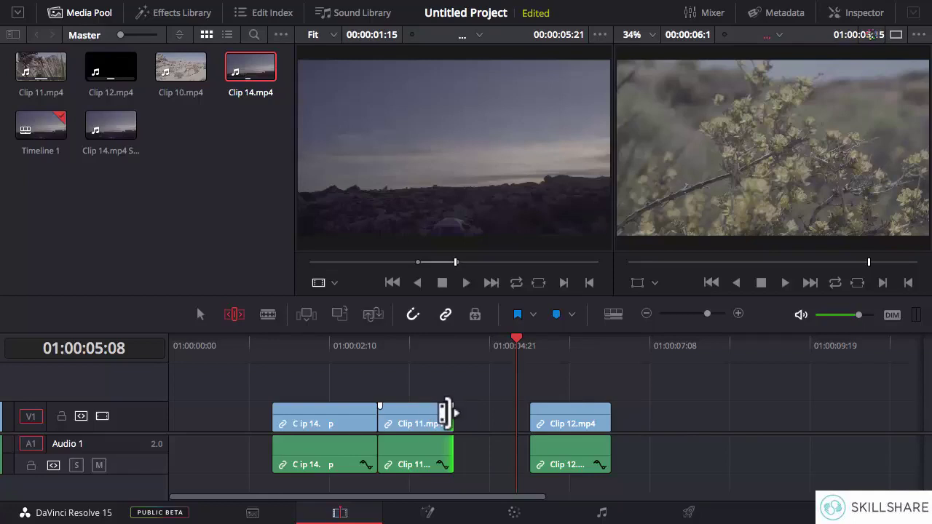
{"action": "left_click_drag", "start_coordinate": [445, 414], "coordinate": [578, 413]}
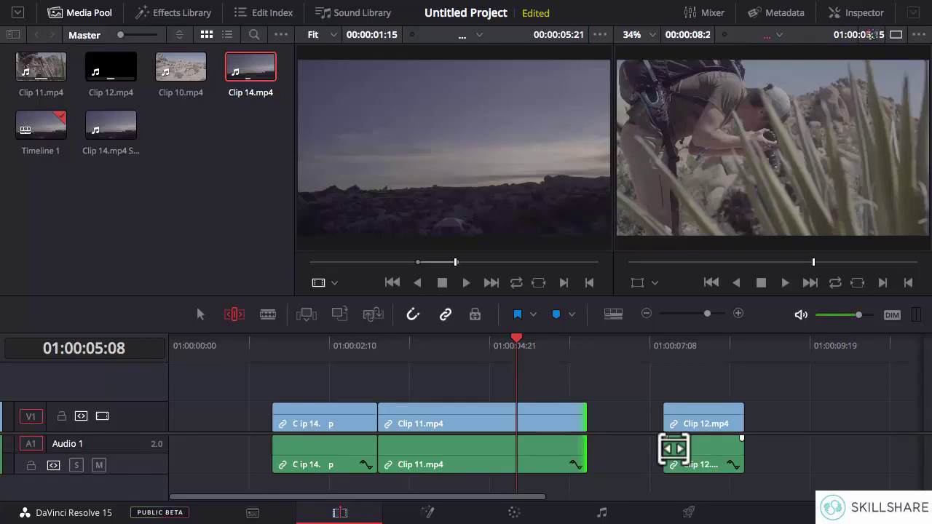
Step: Ripple-trim both edges of the gap between Clip 11.mp4 and Clip 12.mp4 to shift Clip 12.mp4 along the timeline
{"action": "left_click", "coordinate": [673, 448]}
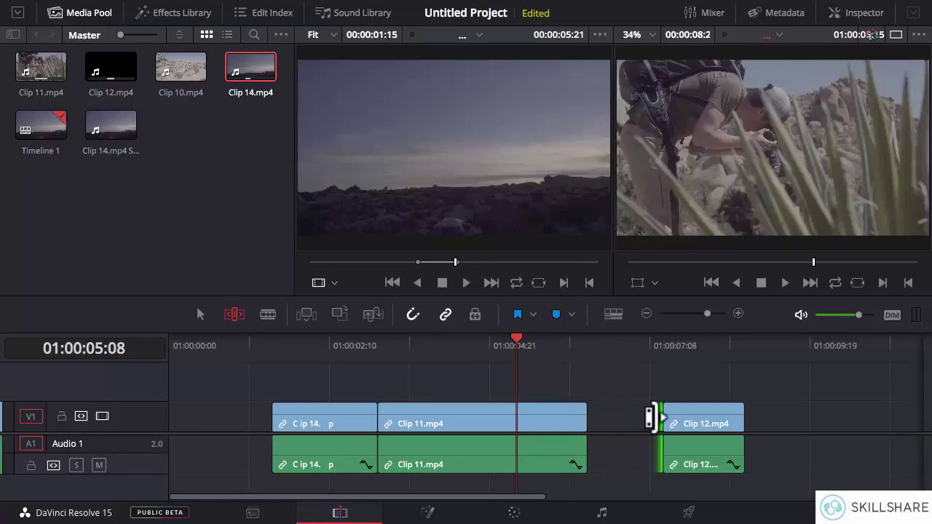
{"action": "left_click_drag", "start_coordinate": [650, 417], "coordinate": [677, 419]}
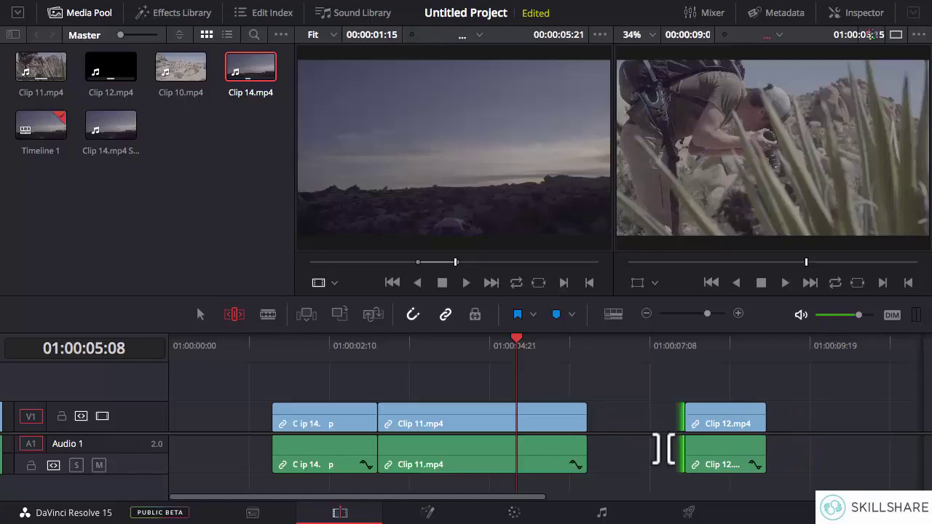
{"action": "mouse_move", "coordinate": [593, 418]}
{"action": "left_mouse_down"}
{"action": "mouse_move", "coordinate": [636, 418]}
{"action": "mouse_move", "coordinate": [574, 415]}
{"action": "mouse_move", "coordinate": [608, 416]}
{"action": "left_mouse_up"}
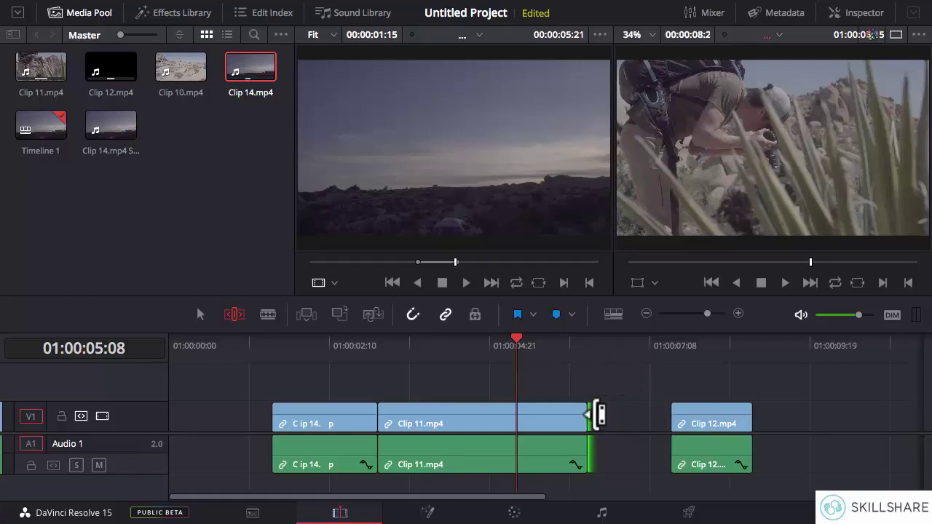
Step: Ripple-trim the gap's start without Audio 1's auto track selector, shifting only Clip 12.mp4's video 16 frames, and repeat with that selector on
{"action": "left_click_drag", "start_coordinate": [597, 415], "coordinate": [551, 422]}
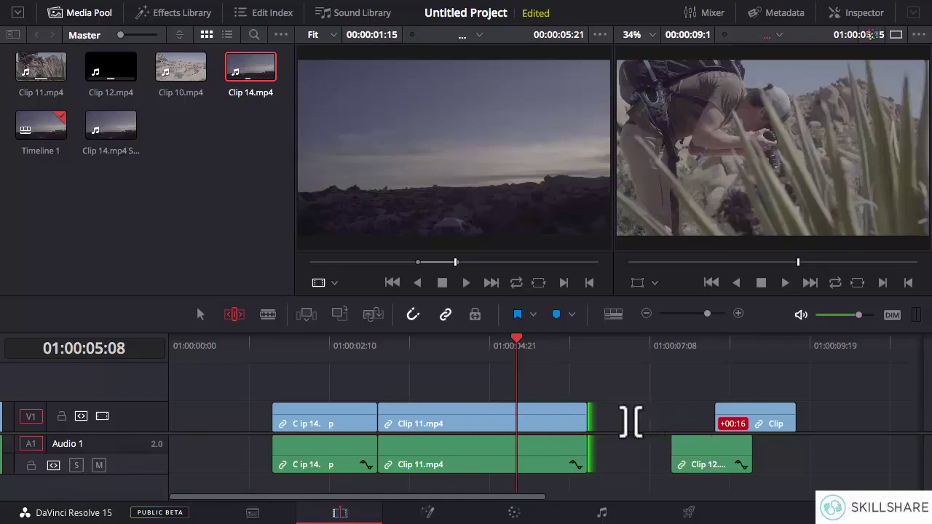
{"action": "left_click_drag", "start_coordinate": [599, 422], "coordinate": [630, 422]}
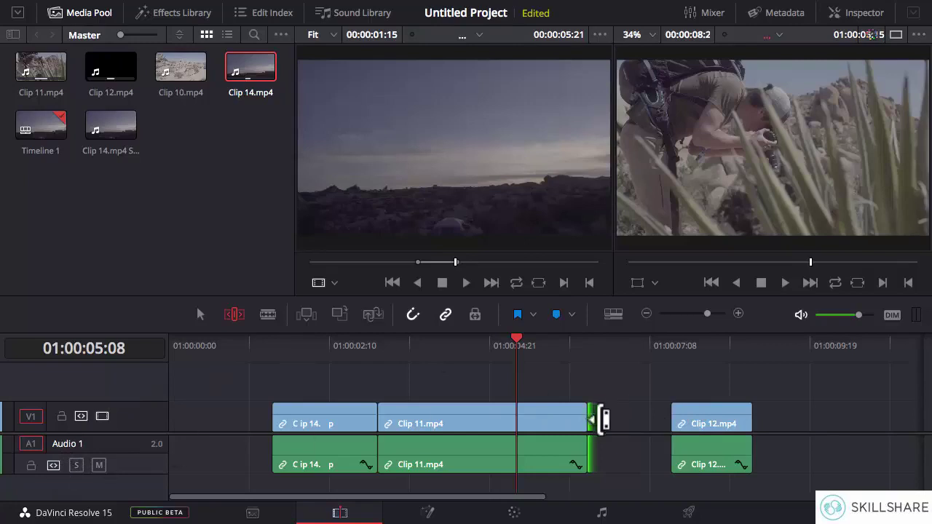
{"action": "left_click_drag", "start_coordinate": [604, 419], "coordinate": [543, 427]}
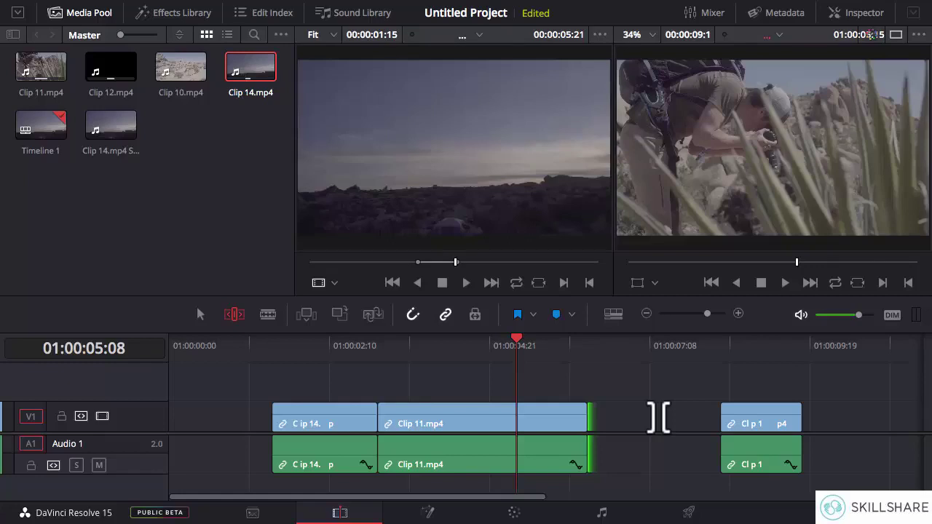
Step: Delete the gap between Clip 11.mp4 and Clip 12.mp4, and undo the deletion
{"action": "left_click", "coordinate": [659, 417]}
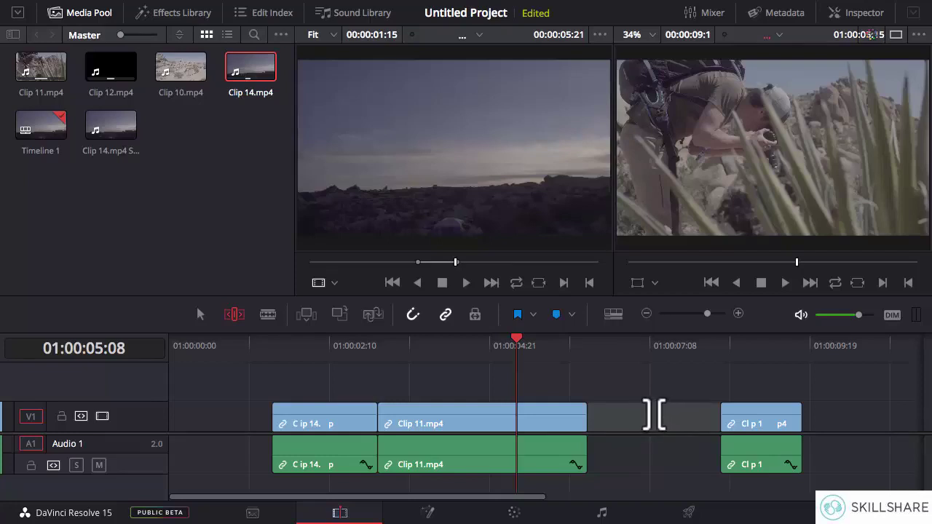
{"action": "key", "text": "Delete"}
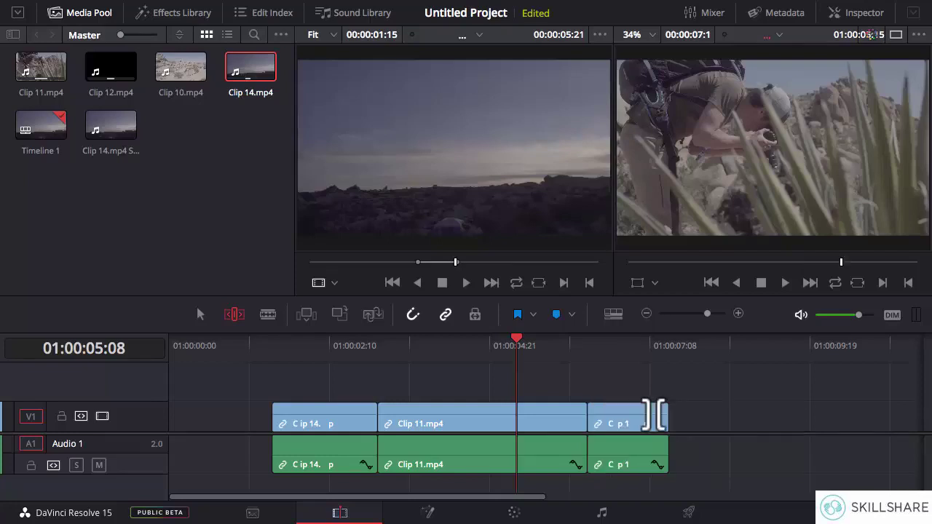
{"action": "key", "text": "ctrl+z"}
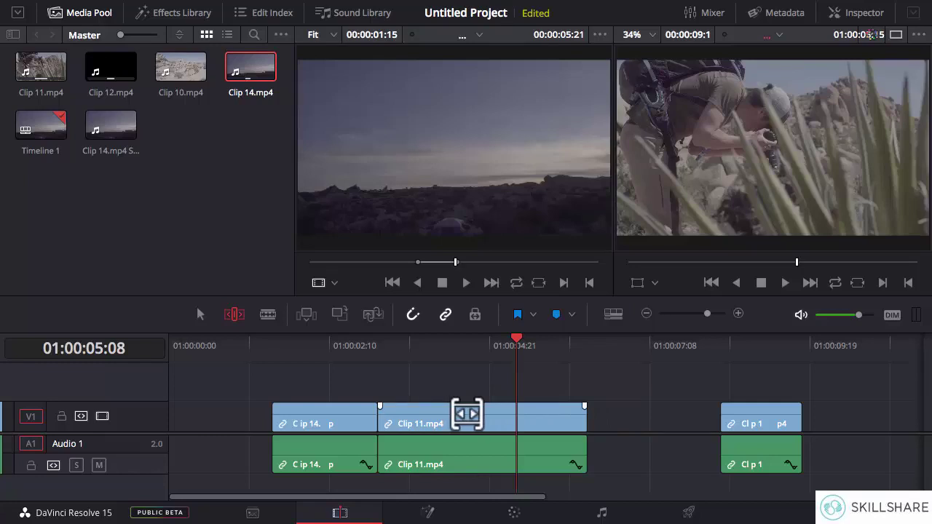
Step: Slip the content of the extended Clip 11.mp4 forward and backward while its timeline position stays fixed
{"action": "left_click_drag", "start_coordinate": [467, 413], "coordinate": [559, 410]}
{"action": "left_click_drag", "start_coordinate": [500, 420], "coordinate": [372, 418]}
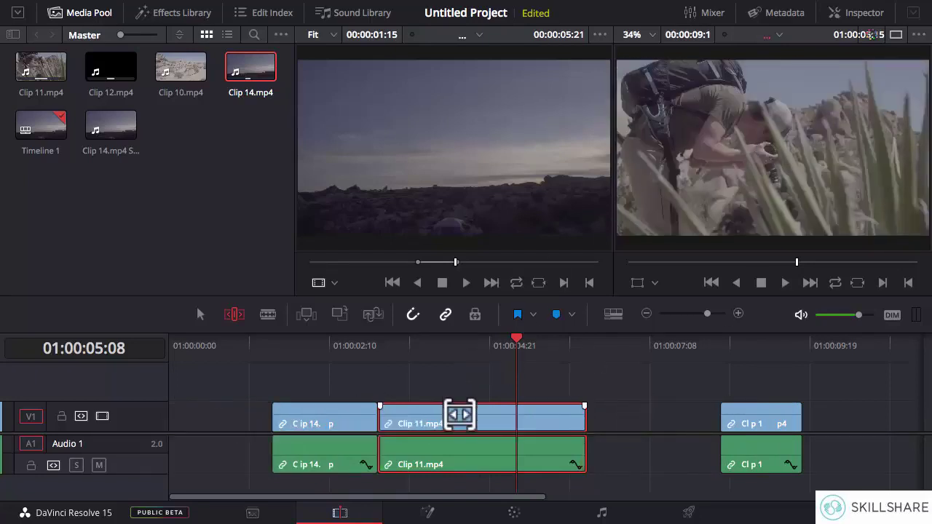
{"action": "left_click_drag", "start_coordinate": [460, 415], "coordinate": [494, 413]}
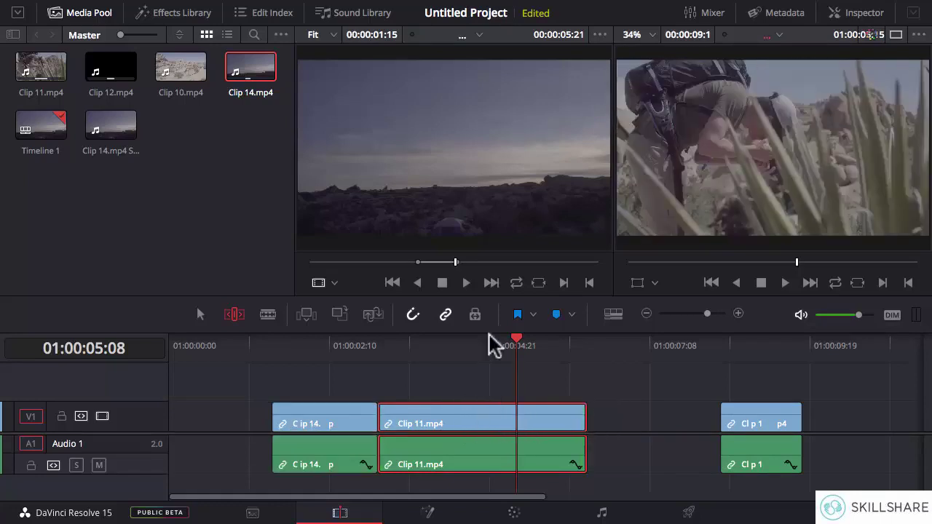
Step: Deselect Clip 11.mp4, pick its end edit point for trimming, and roll the cut between Clip 14.mp4 and Clip 11.mp4 to a later point
{"action": "left_click", "coordinate": [558, 360]}
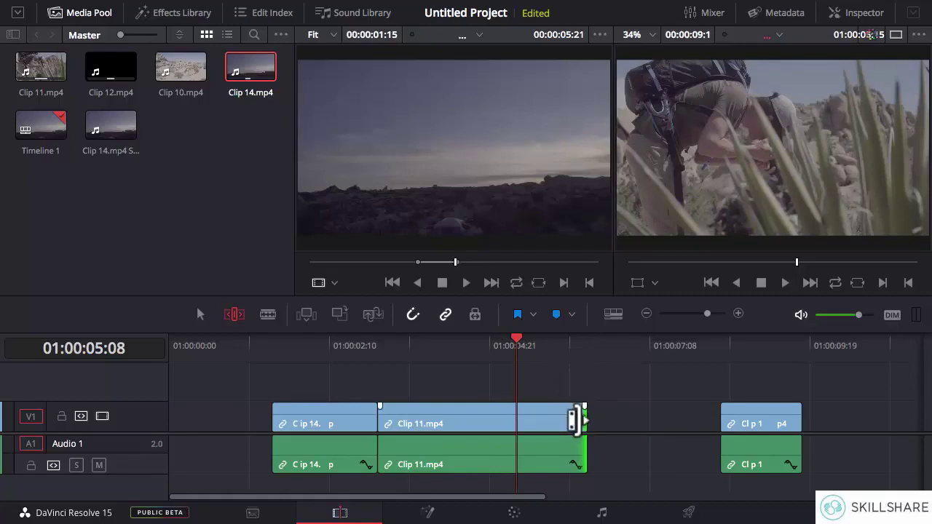
{"action": "mouse_move", "coordinate": [575, 420]}
{"action": "left_mouse_down"}
{"action": "mouse_move", "coordinate": [539, 417]}
{"action": "mouse_move", "coordinate": [594, 416]}
{"action": "mouse_move", "coordinate": [550, 415]}
{"action": "mouse_move", "coordinate": [580, 414]}
{"action": "left_mouse_up"}
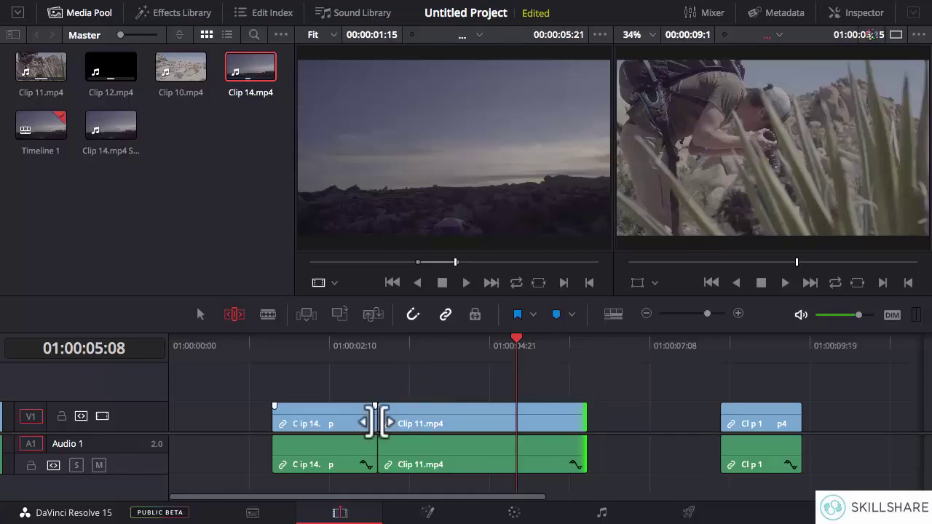
{"action": "left_click_drag", "start_coordinate": [375, 421], "coordinate": [412, 425]}
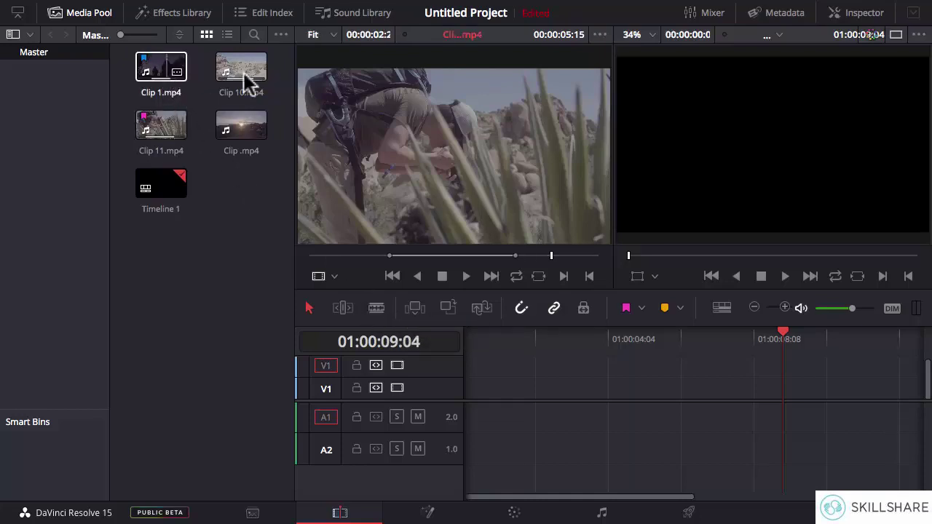
Step: Place the marked section of Clip 10.mp4 on the empty timeline's lower video track and split it at about 01:00:04:01 with Blade Edit Mode
{"action": "left_click_drag", "start_coordinate": [255, 69], "coordinate": [523, 391]}
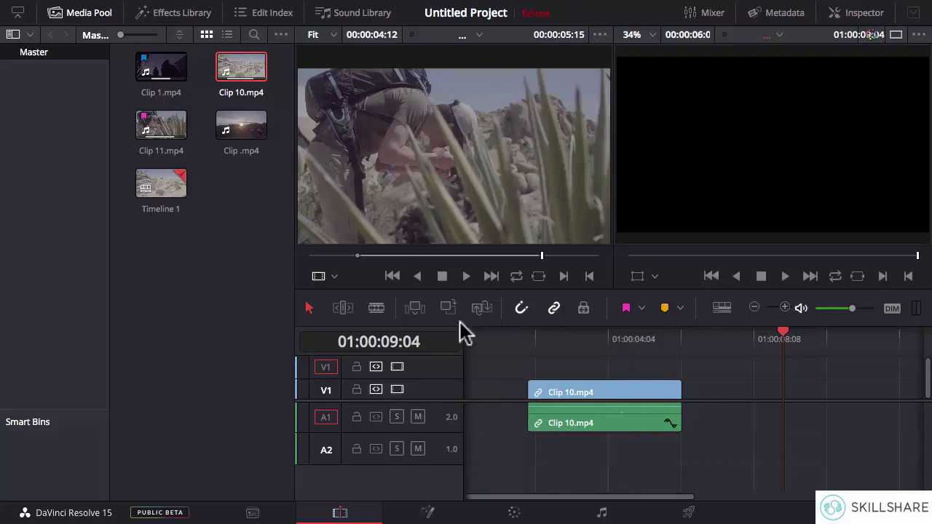
{"action": "left_click", "coordinate": [378, 308]}
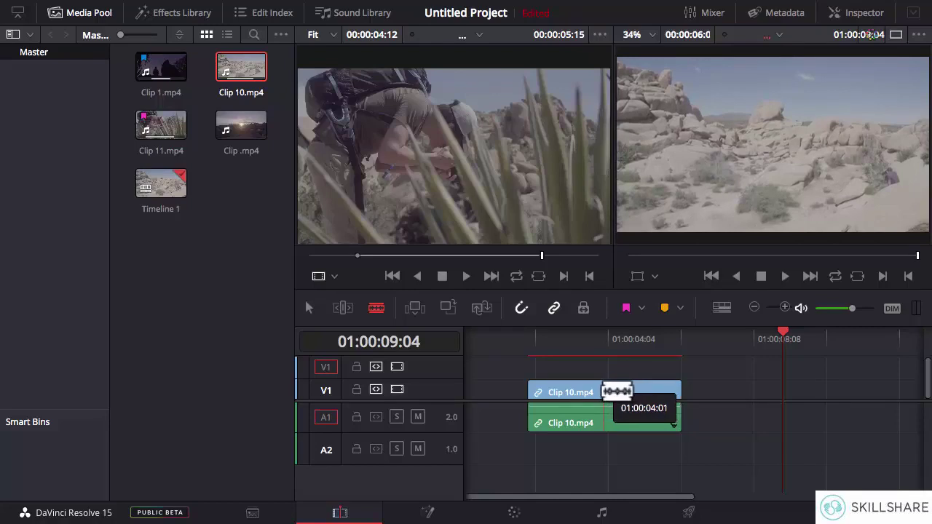
{"action": "left_click", "coordinate": [617, 392]}
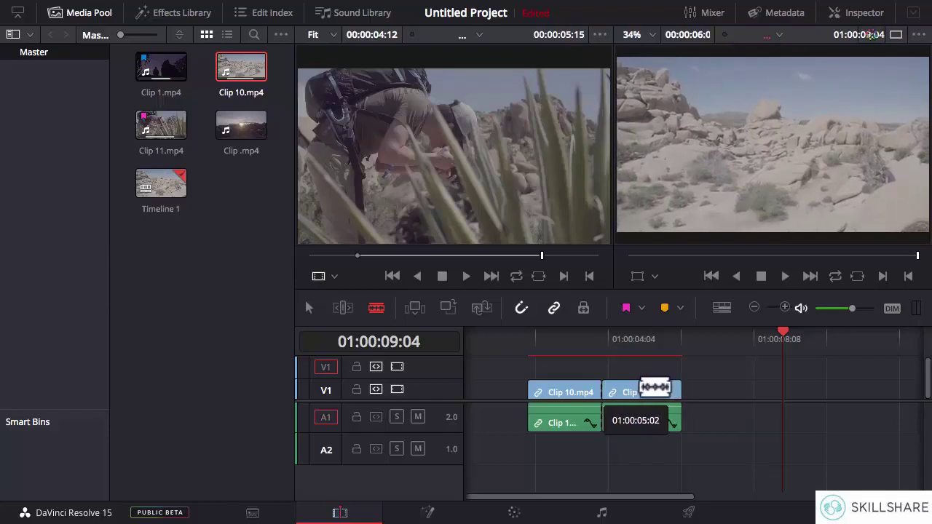
Step: Blade Clip 10.mp4 at about 01:00:05:02 and 01:00:02:19, and undo both additional cuts
{"action": "left_click", "coordinate": [639, 391]}
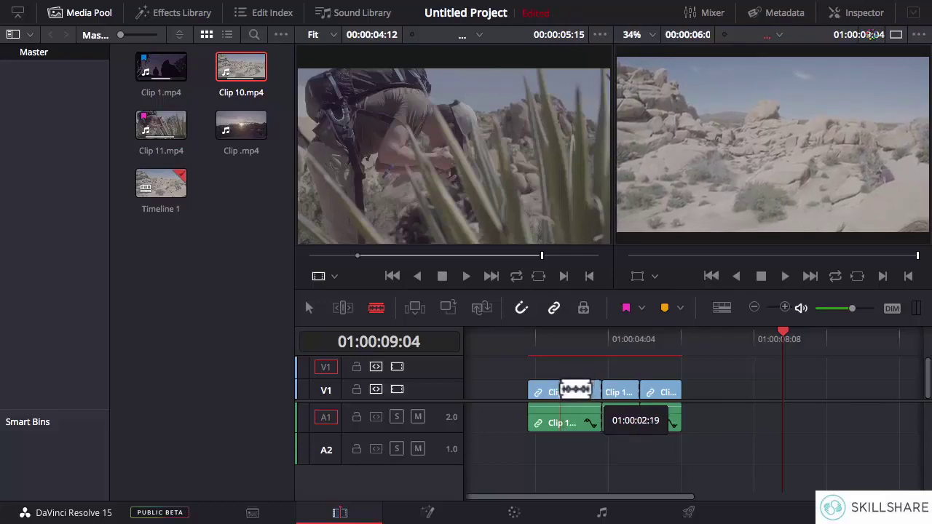
{"action": "left_click", "coordinate": [561, 390]}
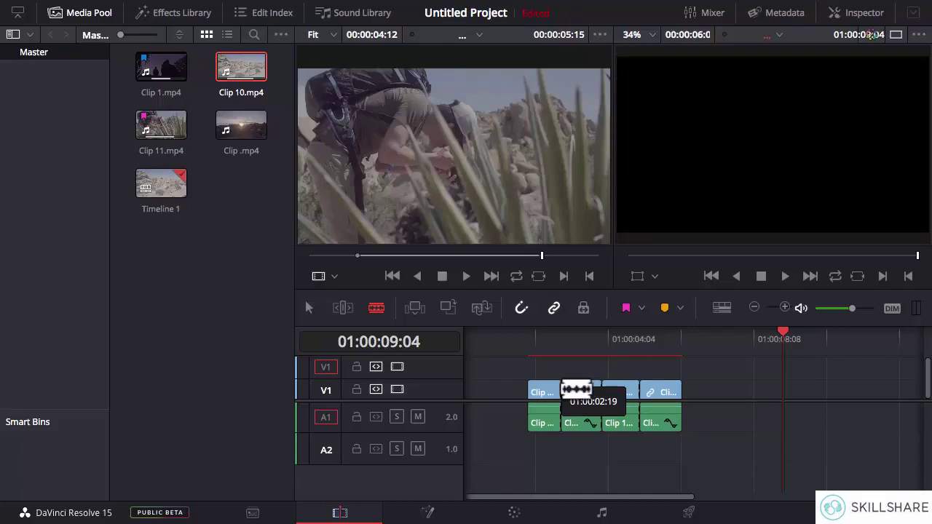
{"action": "left_click", "coordinate": [573, 398]}
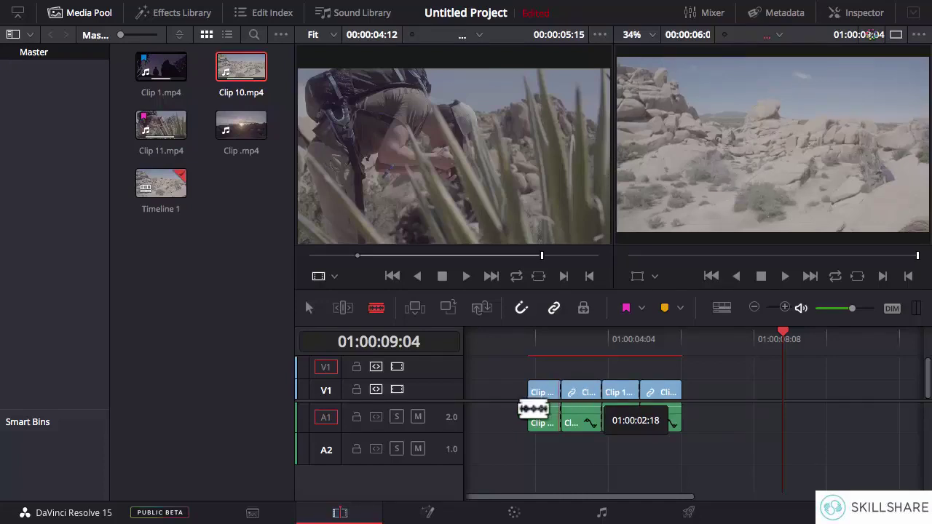
{"action": "key", "text": "ctrl+z"}
{"action": "key", "text": "ctrl+z"}
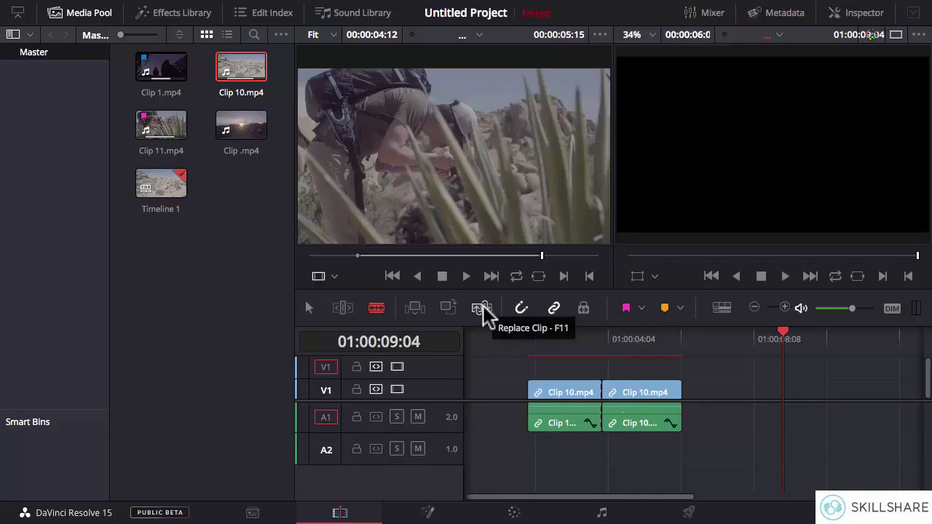
Step: Move the playhead to 01:00:06:16, past the Clip 10.mp4 pieces, and insert the marked section of Clip 11.mp4 on the upper video track
{"action": "left_click_drag", "start_coordinate": [472, 167], "coordinate": [416, 123]}
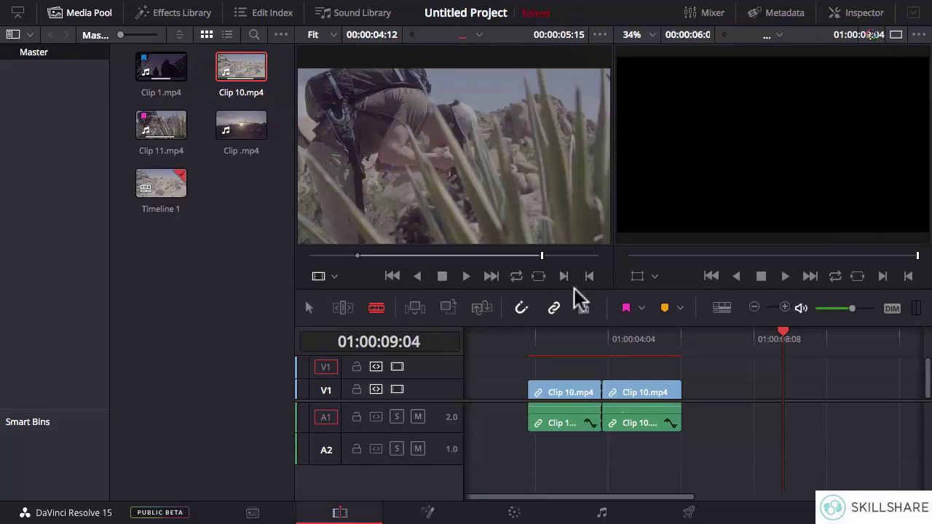
{"action": "mouse_move", "coordinate": [456, 179]}
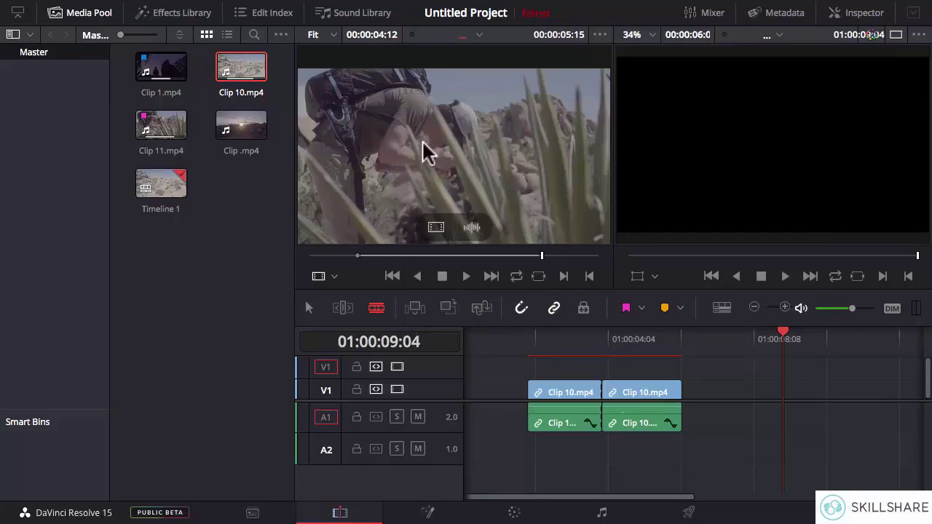
{"action": "left_click", "coordinate": [780, 338]}
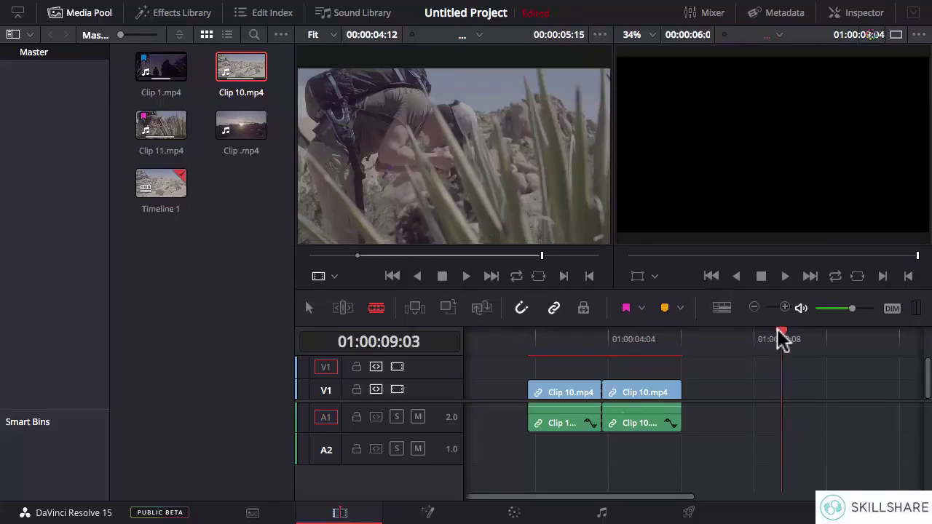
{"action": "left_click_drag", "start_coordinate": [779, 337], "coordinate": [695, 339]}
{"action": "mouse_move", "coordinate": [439, 208]}
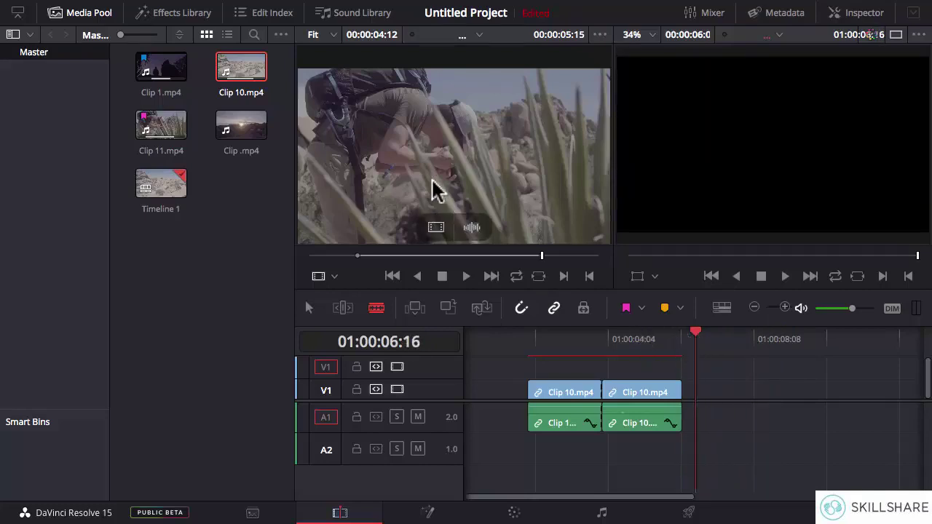
{"action": "left_click", "coordinate": [415, 308]}
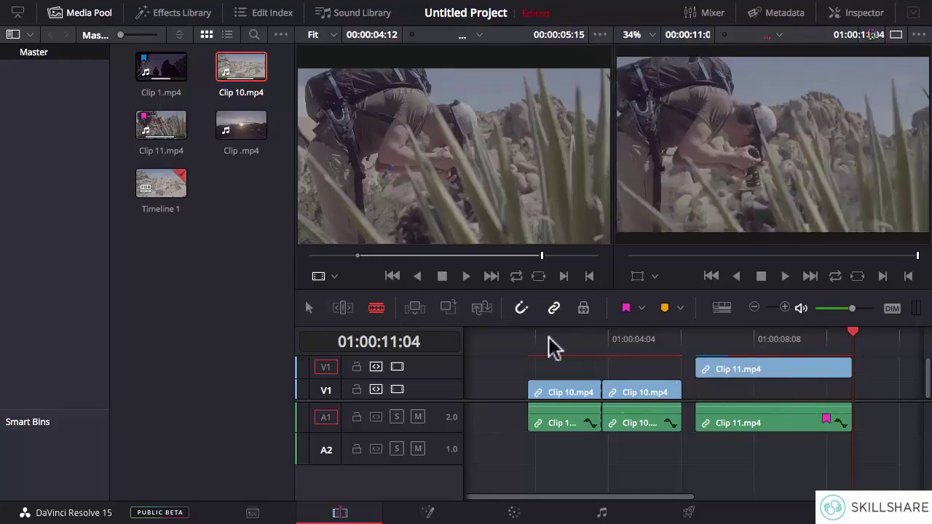
Step: Insert the marked section of Clip 11.mp4 again at 01:00:11:04, and undo both Clip 11.mp4 insertions
{"action": "mouse_move", "coordinate": [470, 197]}
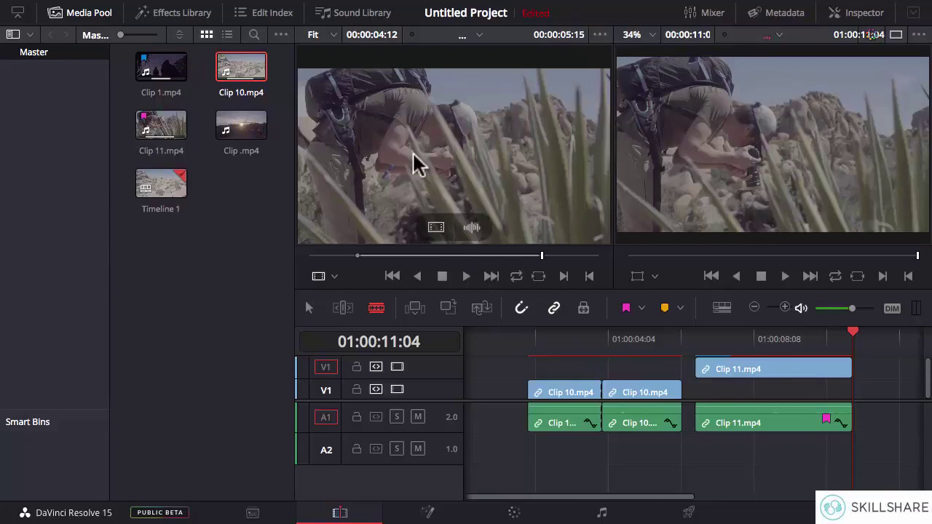
{"action": "mouse_move", "coordinate": [421, 183]}
{"action": "left_click_drag", "start_coordinate": [427, 223], "coordinate": [804, 366]}
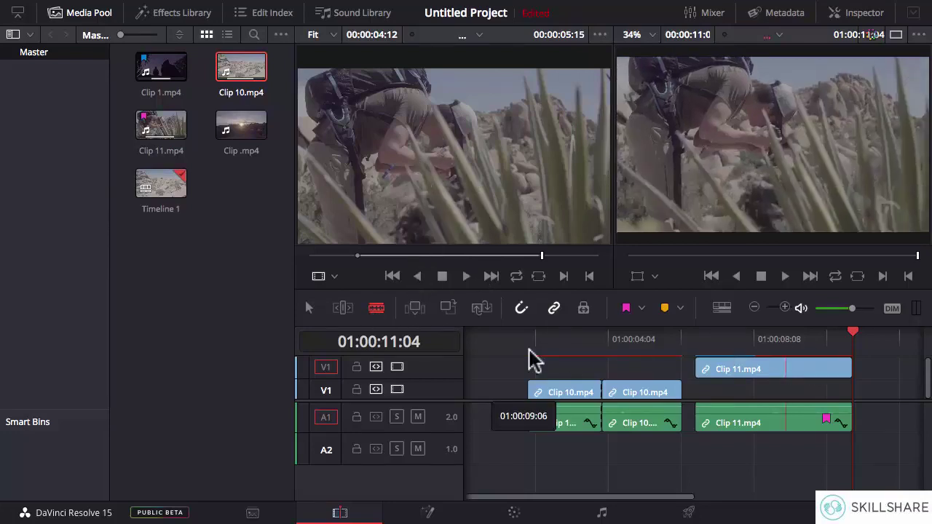
{"action": "left_click", "coordinate": [413, 308]}
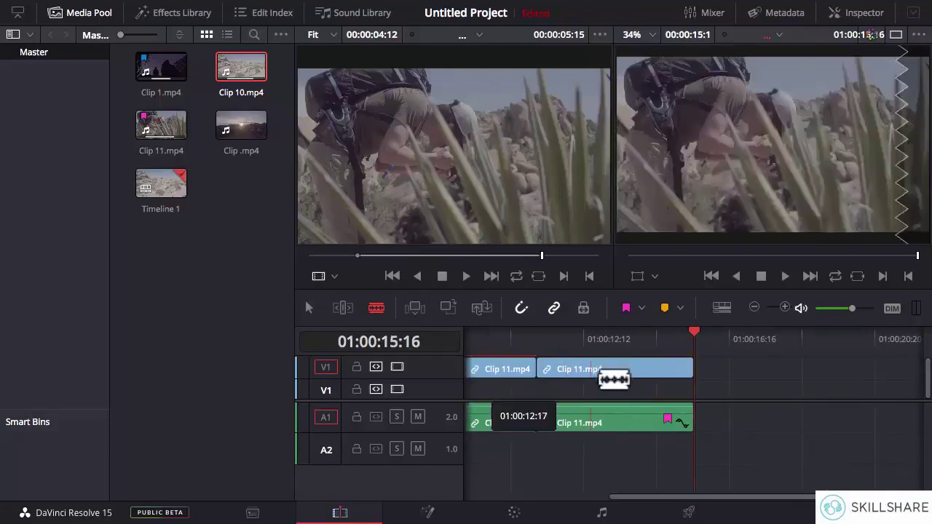
{"action": "left_click_drag", "start_coordinate": [665, 500], "coordinate": [502, 486]}
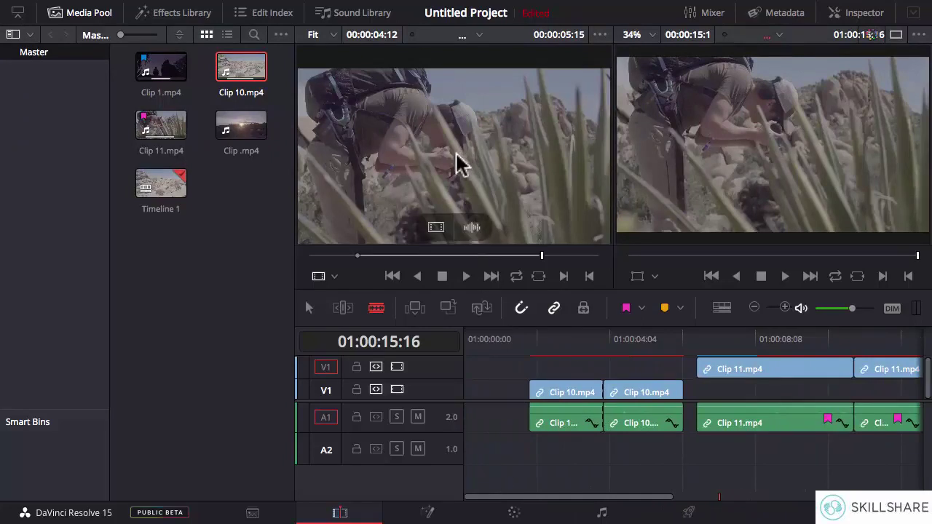
{"action": "left_click_drag", "start_coordinate": [457, 163], "coordinate": [509, 138]}
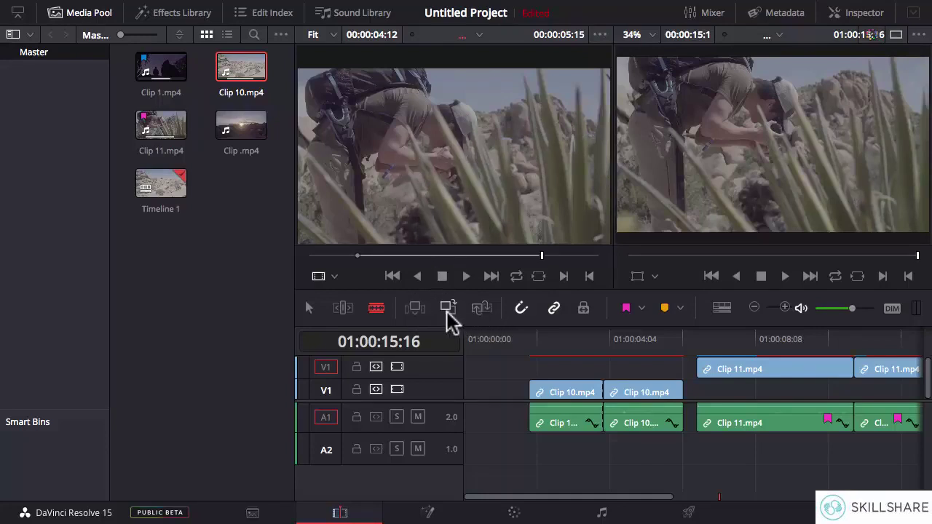
{"action": "key", "text": "ctrl+z"}
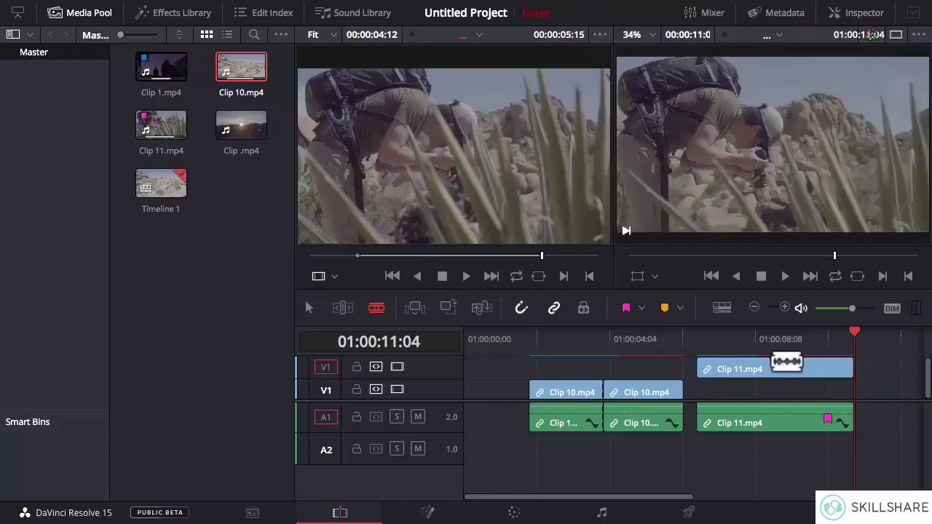
{"action": "key", "text": "ctrl+z"}
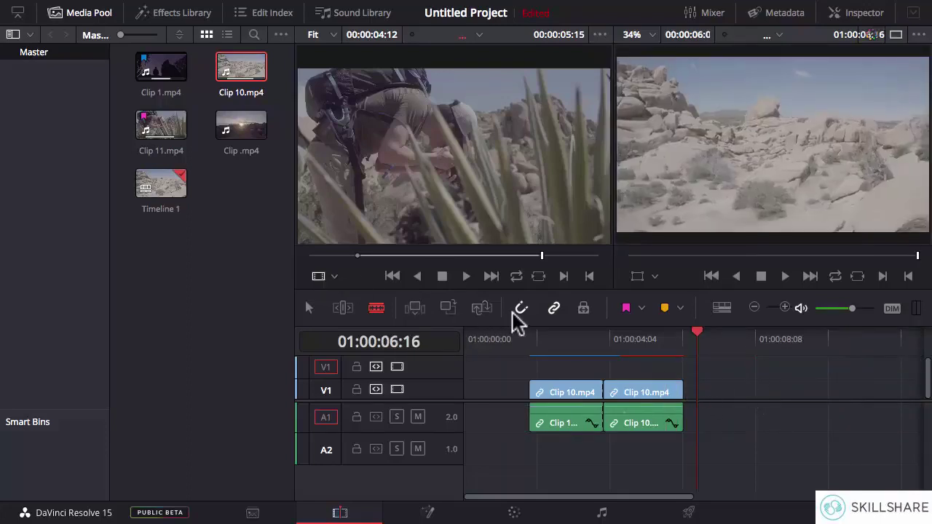
Step: Switch to Selection Mode and move the second Clip 10.mp4 piece later on its track, past the playhead
{"action": "left_click", "coordinate": [308, 306]}
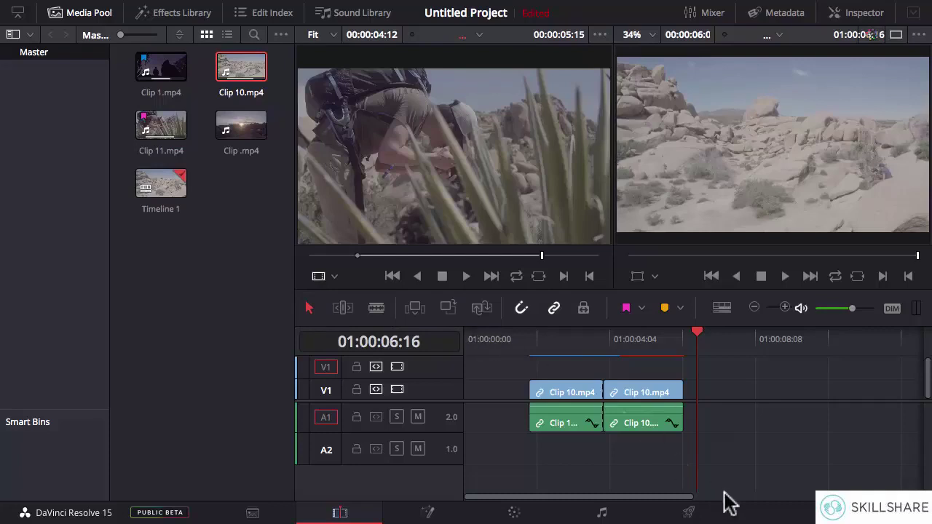
{"action": "left_click_drag", "start_coordinate": [726, 456], "coordinate": [755, 390]}
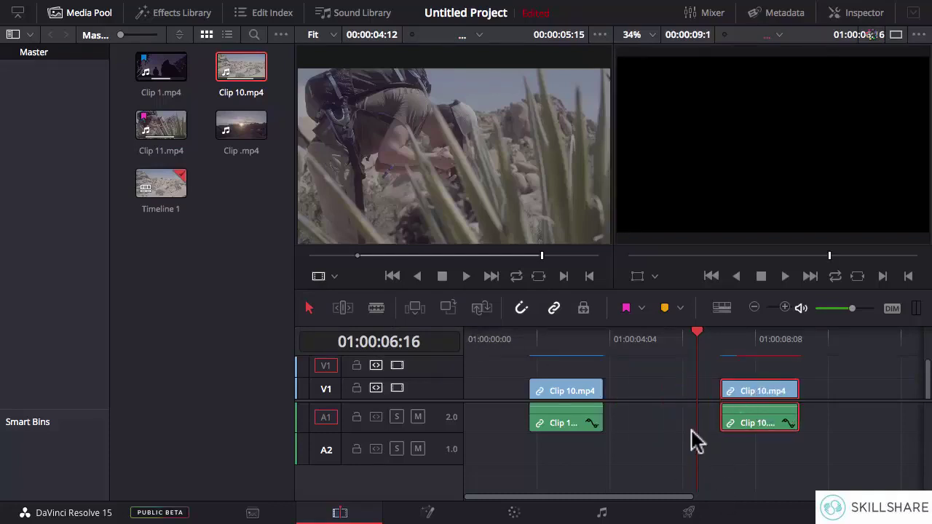
{"action": "left_click", "coordinate": [521, 310]}
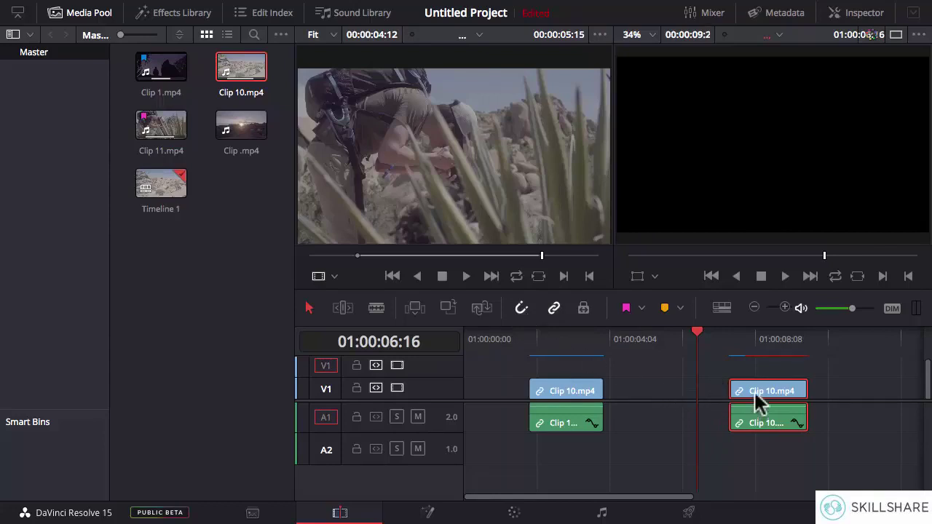
Step: With snapping on, move the second Clip 10.mp4 piece back against the end of the first piece, and undo the move
{"action": "left_click_drag", "start_coordinate": [759, 396], "coordinate": [631, 391]}
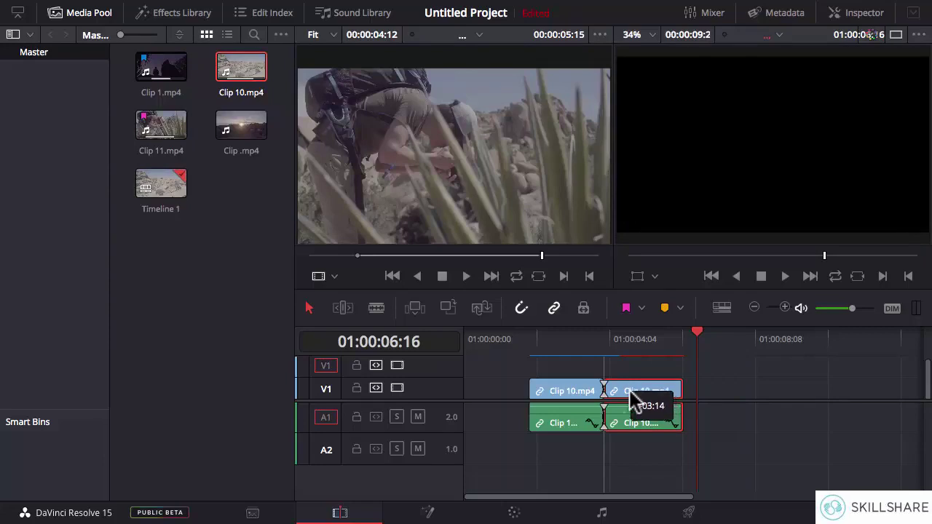
{"action": "left_click_drag", "start_coordinate": [630, 393], "coordinate": [630, 395]}
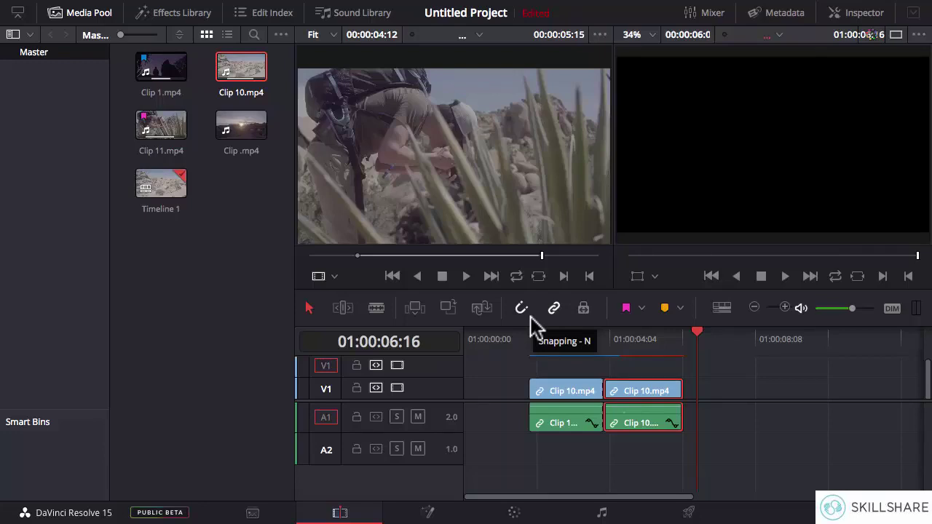
{"action": "key", "text": "ctrl+z"}
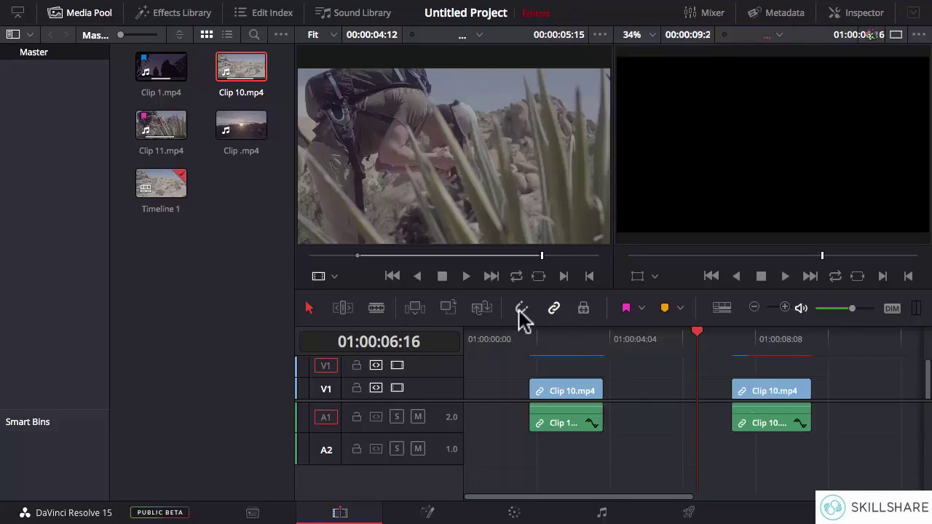
Step: Move the second Clip 10.mp4 piece close to the first with snapping off, and turn snapping on to close the remaining gap
{"action": "left_click", "coordinate": [761, 420]}
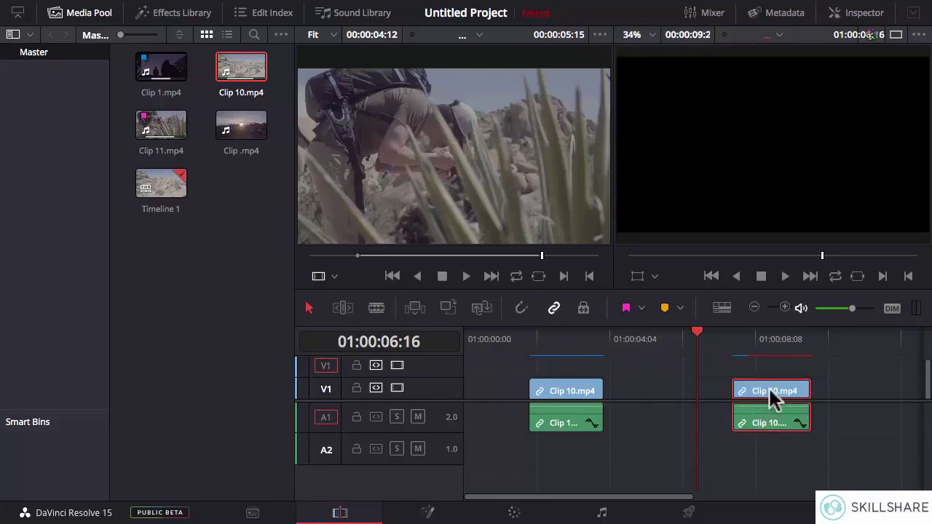
{"action": "left_click_drag", "start_coordinate": [770, 393], "coordinate": [634, 390]}
{"action": "left_click", "coordinate": [521, 308]}
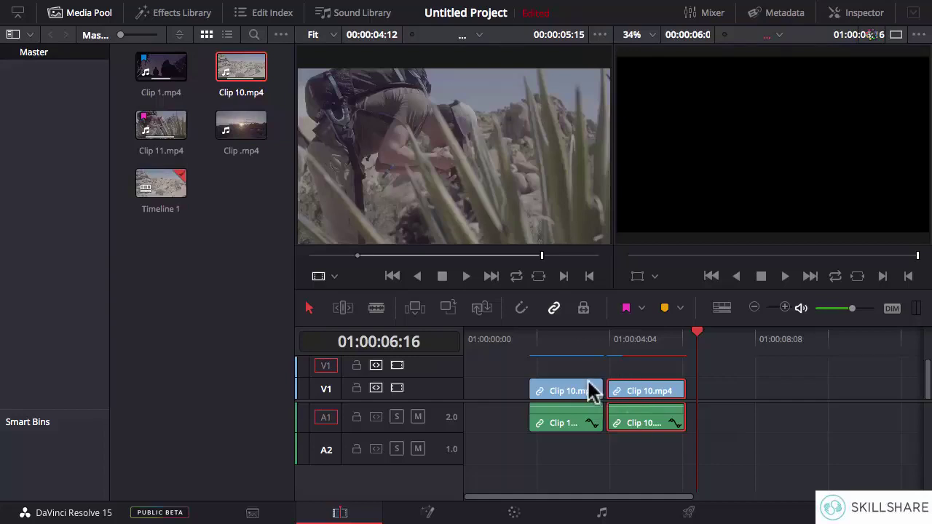
{"action": "left_click", "coordinate": [522, 308]}
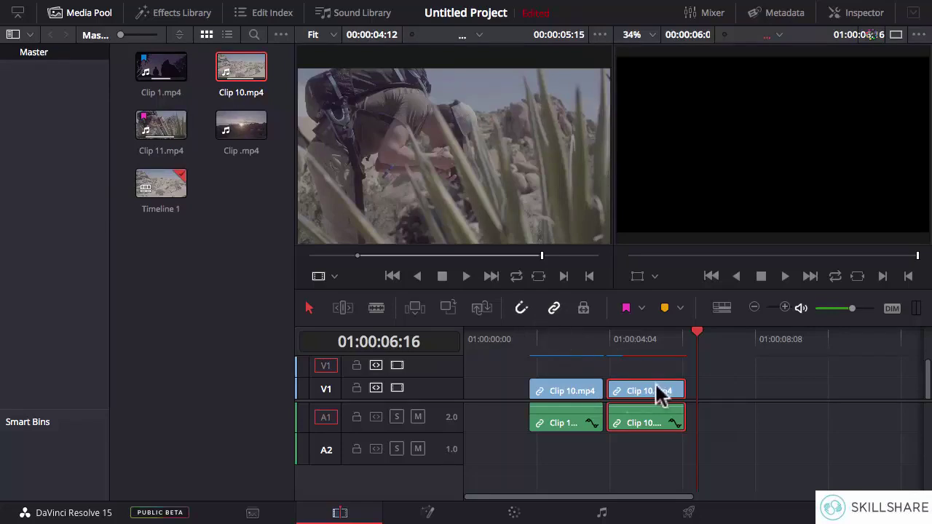
{"action": "left_click_drag", "start_coordinate": [659, 393], "coordinate": [648, 393]}
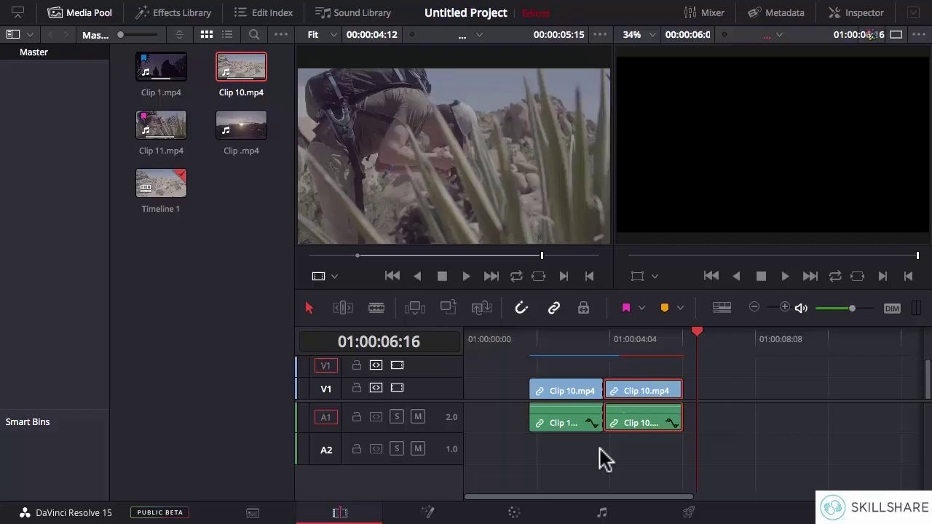
{"action": "left_click", "coordinate": [701, 443]}
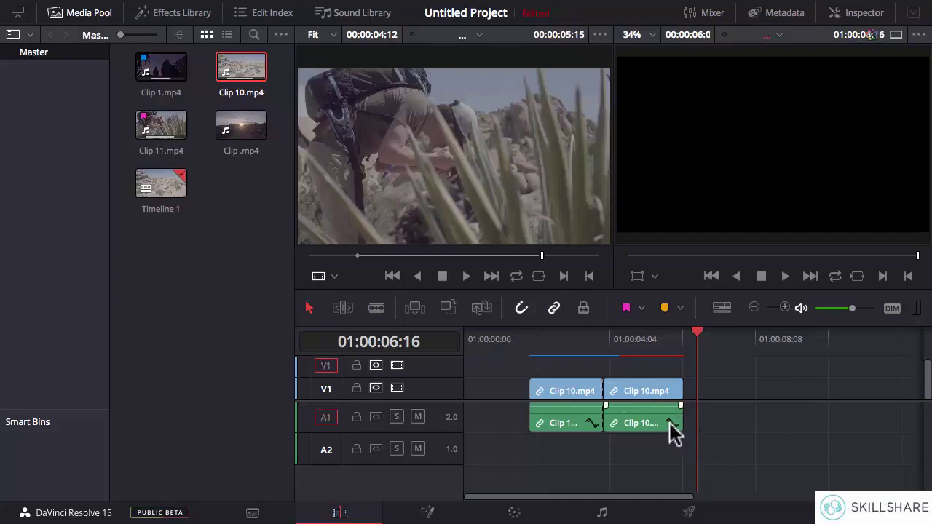
Step: Select only the video part of the second Clip 10.mp4 piece, and repeat the selection with linked selection turned off
{"action": "left_click", "coordinate": [653, 389]}
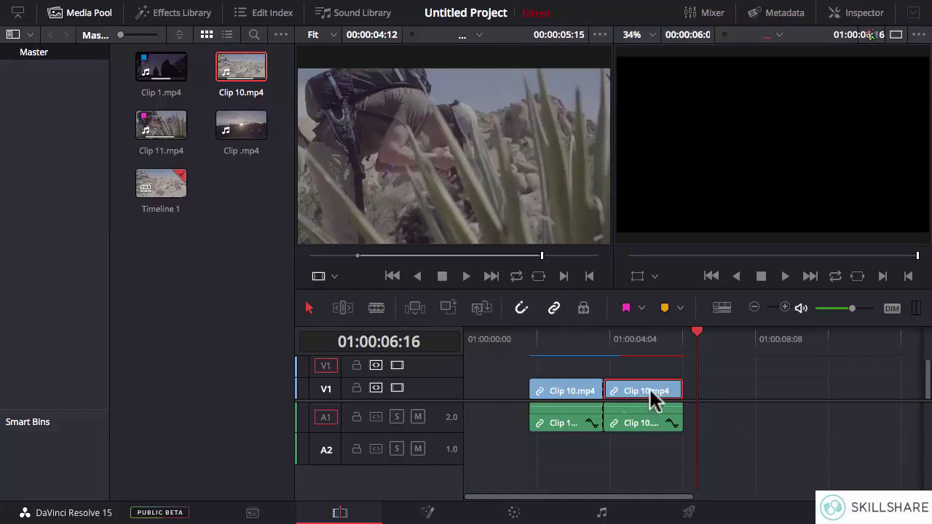
{"action": "left_click", "coordinate": [730, 431]}
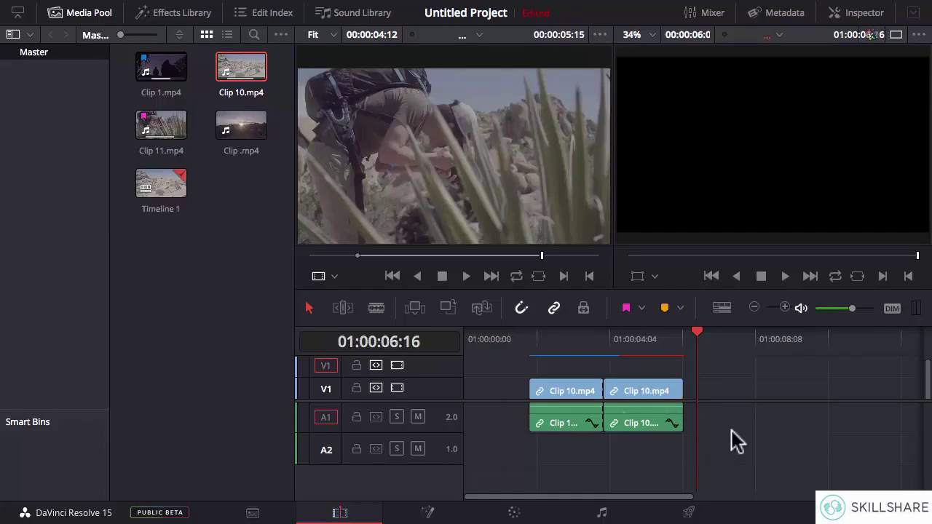
{"action": "left_click", "coordinate": [555, 309]}
{"action": "left_click", "coordinate": [650, 394]}
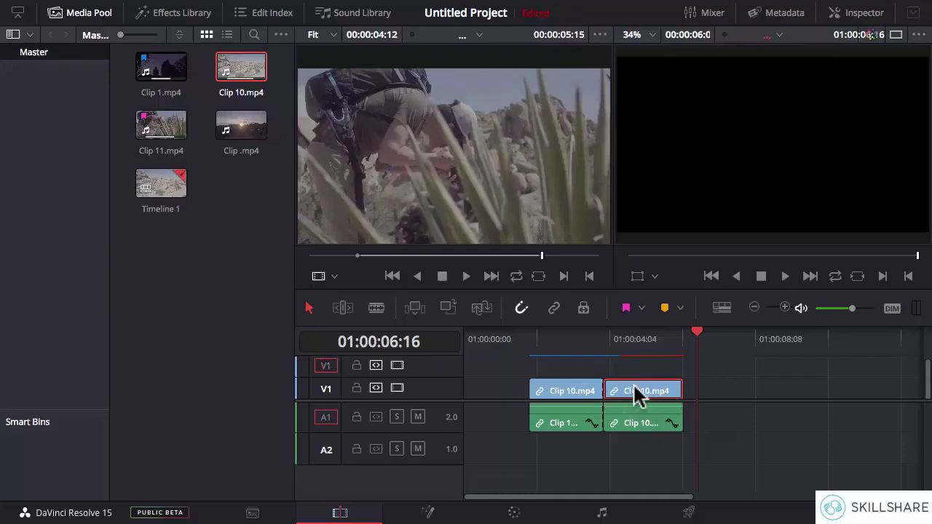
{"action": "left_click_drag", "start_coordinate": [636, 388], "coordinate": [665, 388]}
{"action": "left_click", "coordinate": [752, 416]}
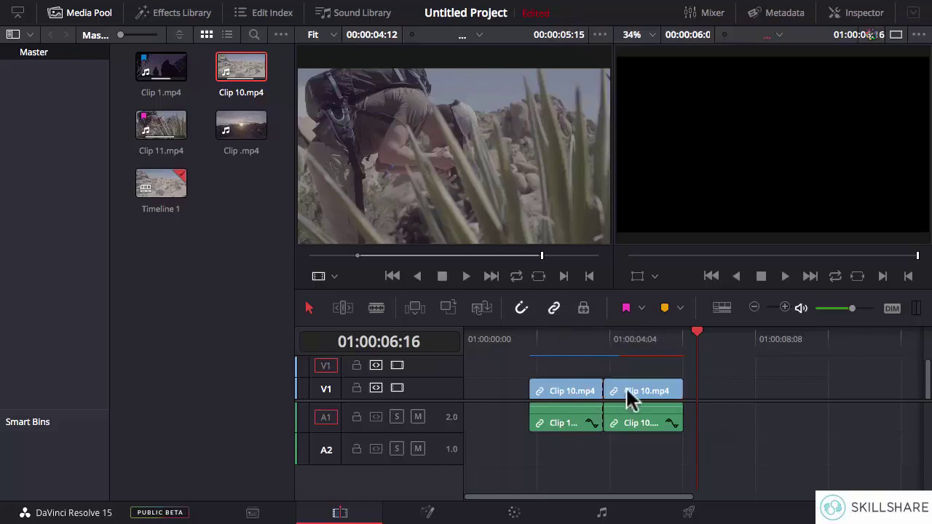
Step: Select the second Clip 10.mp4 piece with linked selection on, select its video alone with it off, and re-enable linked selection
{"action": "mouse_move", "coordinate": [628, 394]}
{"action": "left_mouse_down"}
{"action": "mouse_move", "coordinate": [658, 393]}
{"action": "mouse_move", "coordinate": [625, 383]}
{"action": "left_mouse_up"}
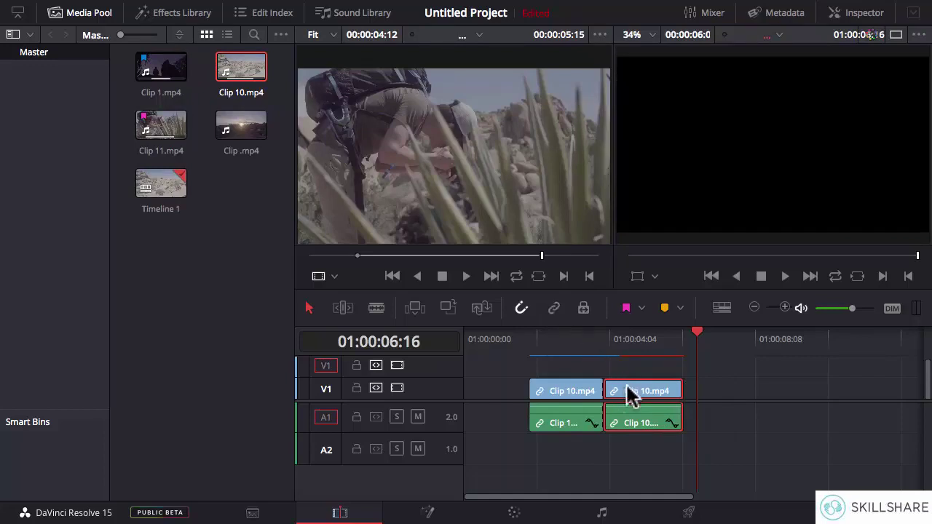
{"action": "left_click", "coordinate": [730, 448]}
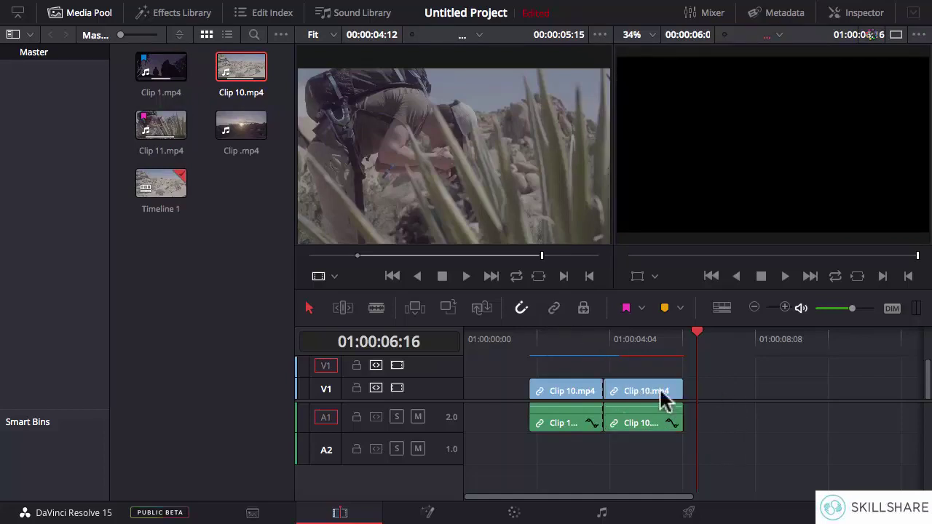
{"action": "mouse_move", "coordinate": [648, 394]}
{"action": "left_mouse_down"}
{"action": "mouse_move", "coordinate": [681, 396]}
{"action": "mouse_move", "coordinate": [673, 404]}
{"action": "mouse_move", "coordinate": [655, 393]}
{"action": "left_mouse_up"}
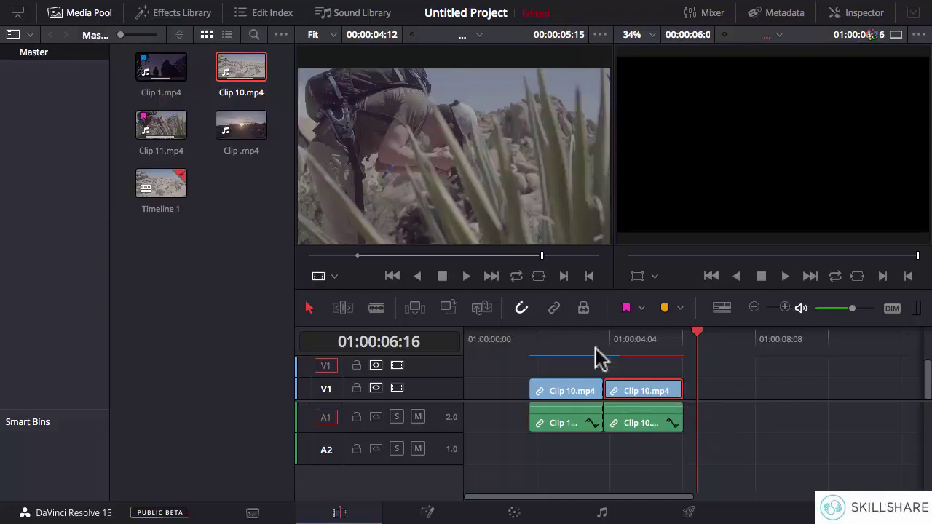
{"action": "left_click", "coordinate": [553, 313]}
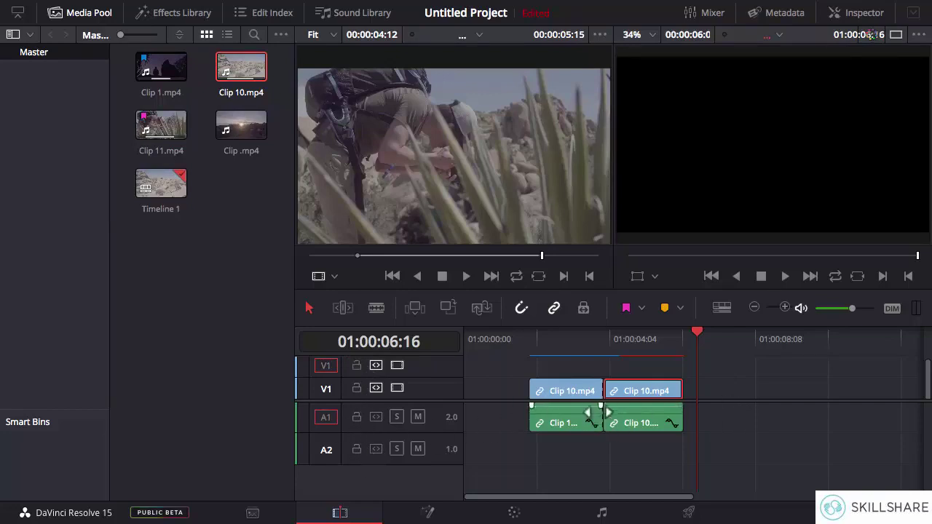
{"action": "left_click", "coordinate": [765, 422]}
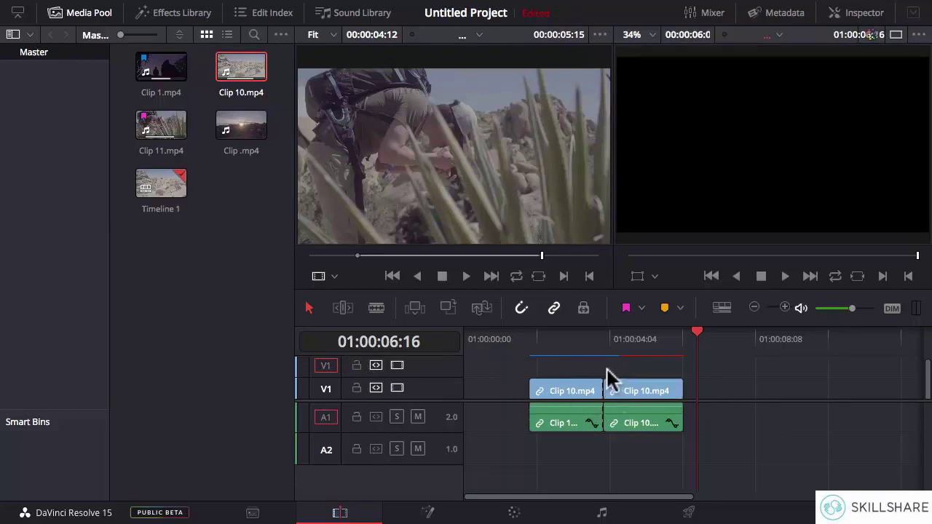
Step: Turn on the position lock for all tracks, select the Clip 10.mp4 pieces, and release the lock again
{"action": "left_click", "coordinate": [584, 309]}
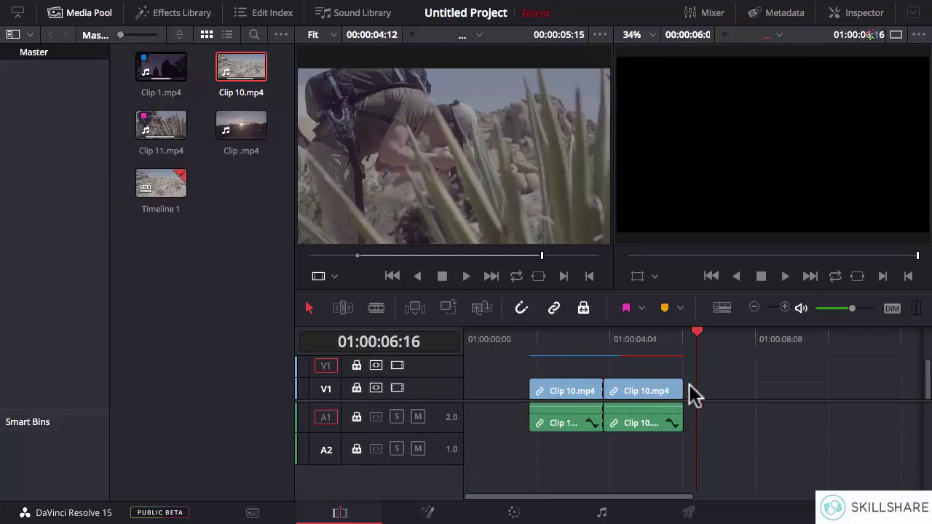
{"action": "left_click", "coordinate": [615, 398]}
{"action": "left_click", "coordinate": [555, 399]}
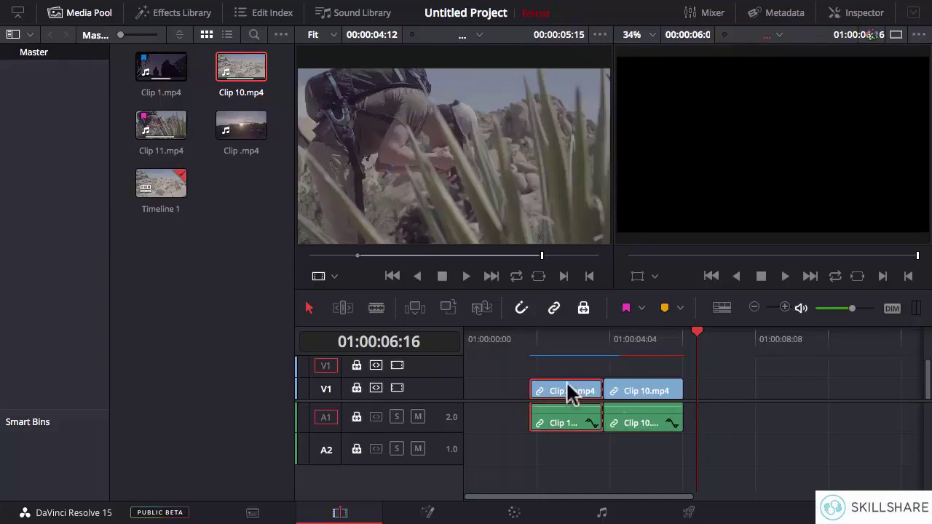
{"action": "left_click", "coordinate": [583, 308]}
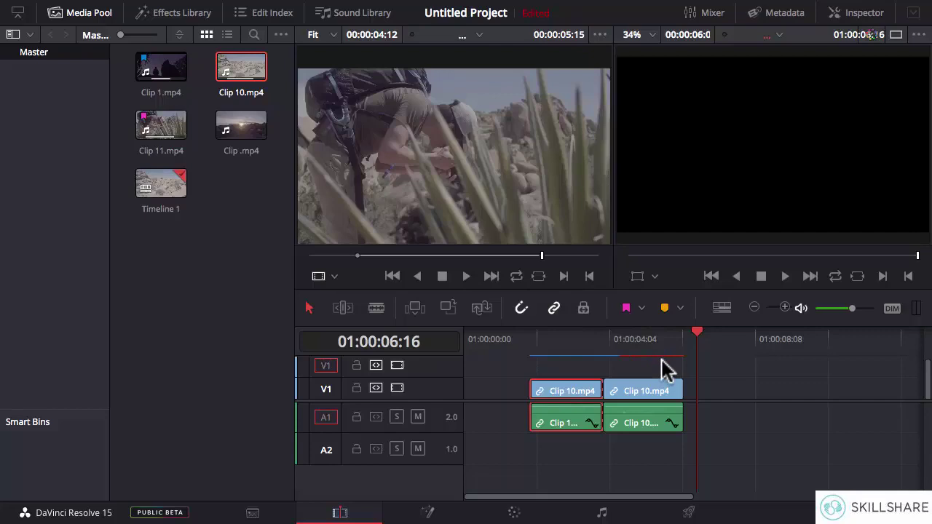
{"action": "left_click", "coordinate": [736, 411]}
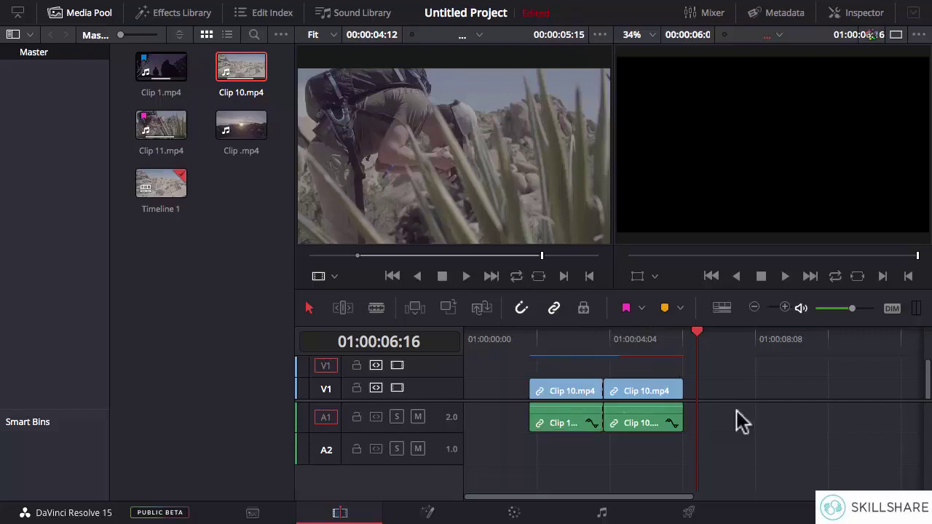
Step: Review the available marker colours and set the marker colour to Blue
{"action": "left_click", "coordinate": [642, 308]}
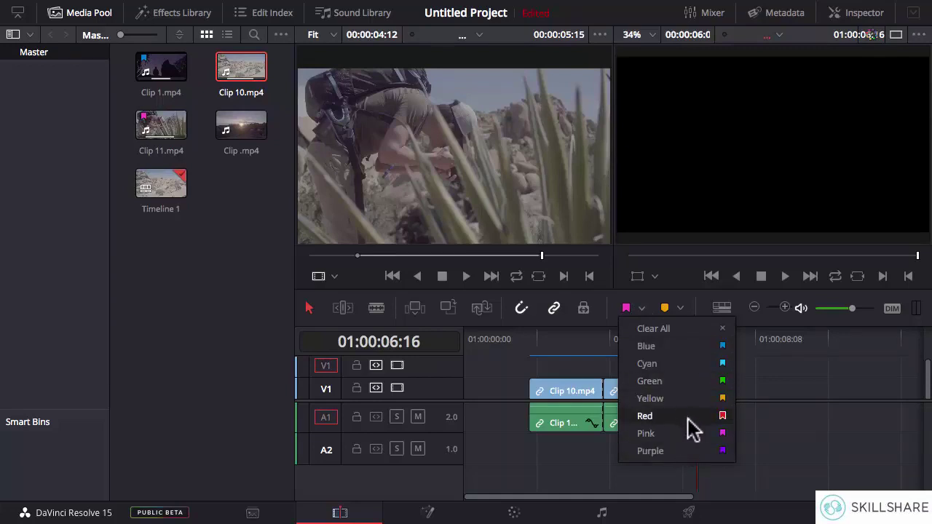
{"action": "left_click", "coordinate": [807, 447]}
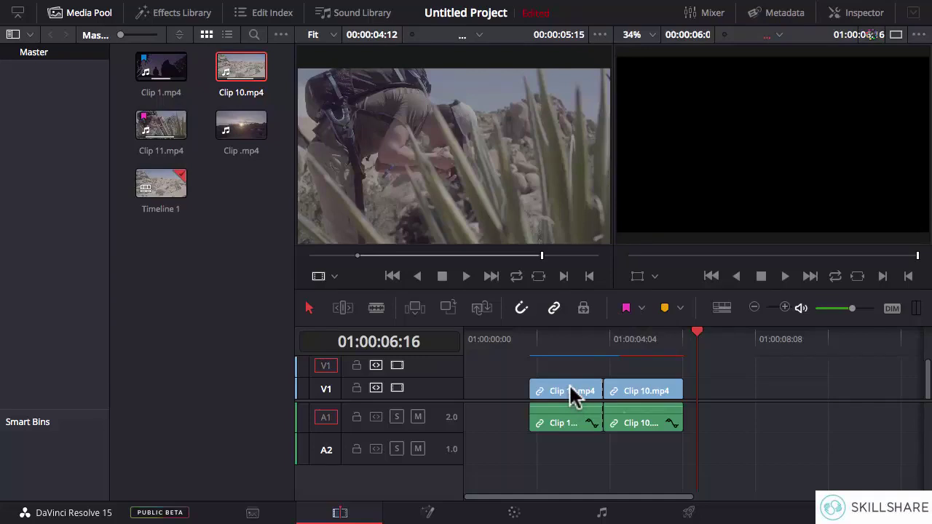
{"action": "left_click", "coordinate": [641, 307]}
{"action": "left_click", "coordinate": [634, 347]}
Step: Delete the second Clip 10.mp4 piece from the timeline together with its linked audio
{"action": "left_click_drag", "start_coordinate": [682, 439], "coordinate": [644, 389]}
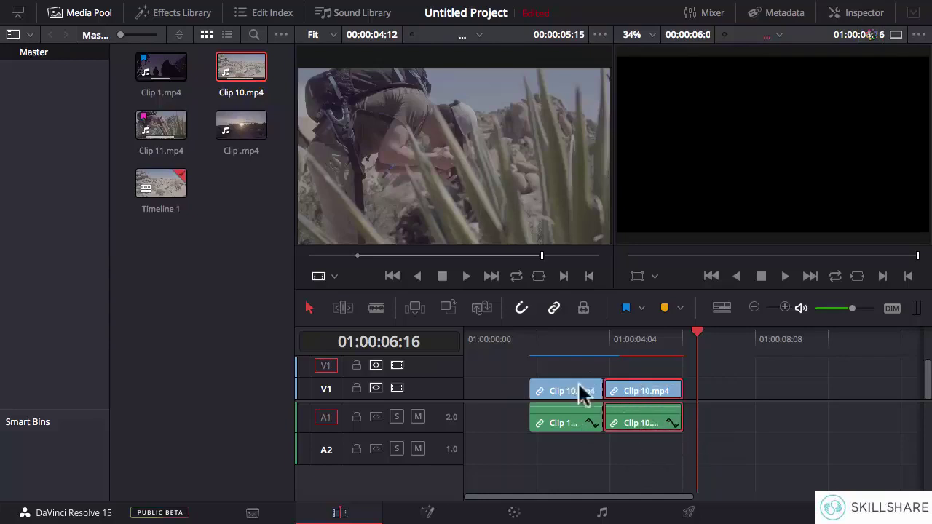
{"action": "key", "text": "Delete"}
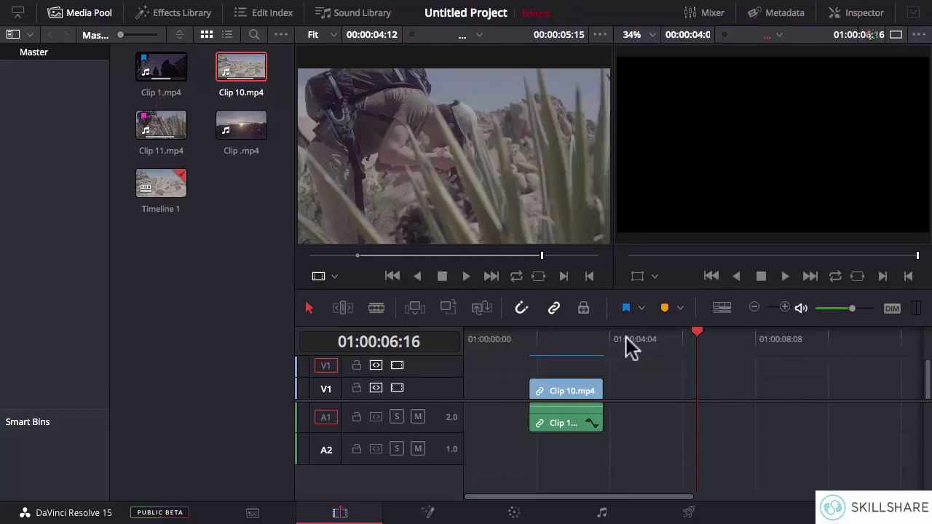
Step: Add a Yellow flag to Clip 10.mp4 on the timeline and check it on the source clip
{"action": "left_click", "coordinate": [550, 393]}
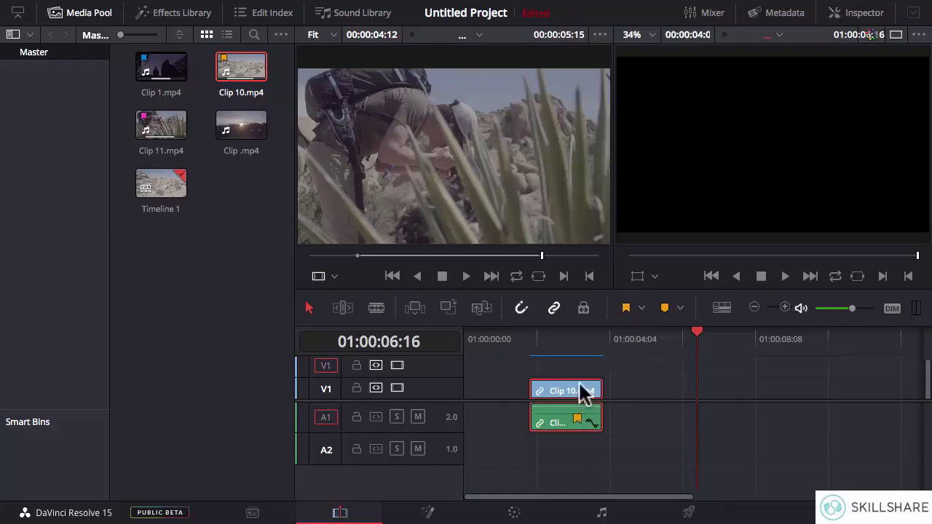
{"action": "double_click", "coordinate": [583, 388]}
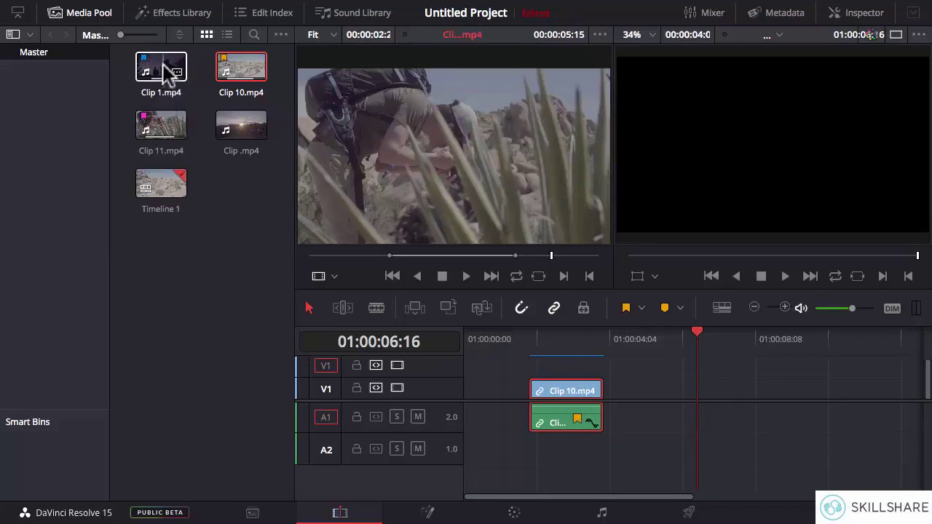
{"action": "left_click", "coordinate": [228, 88]}
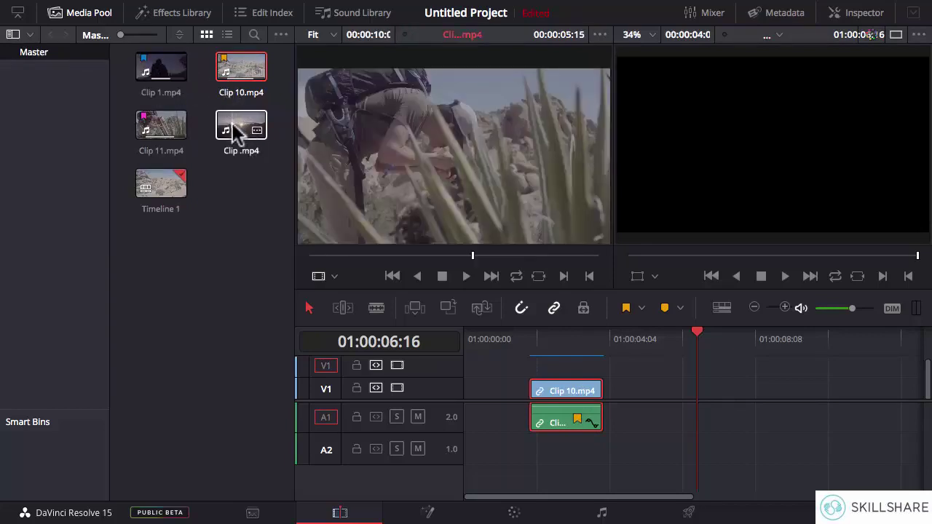
Step: Place Clip .mp4 on track V1 a short gap after Clip 10.mp4 and give it a Blue flag
{"action": "left_click_drag", "start_coordinate": [249, 133], "coordinate": [626, 393]}
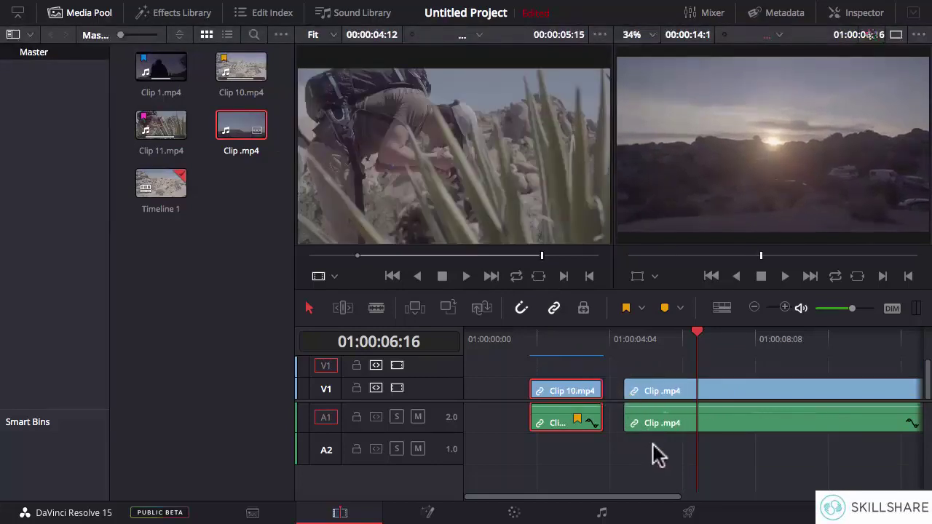
{"action": "left_click", "coordinate": [649, 397]}
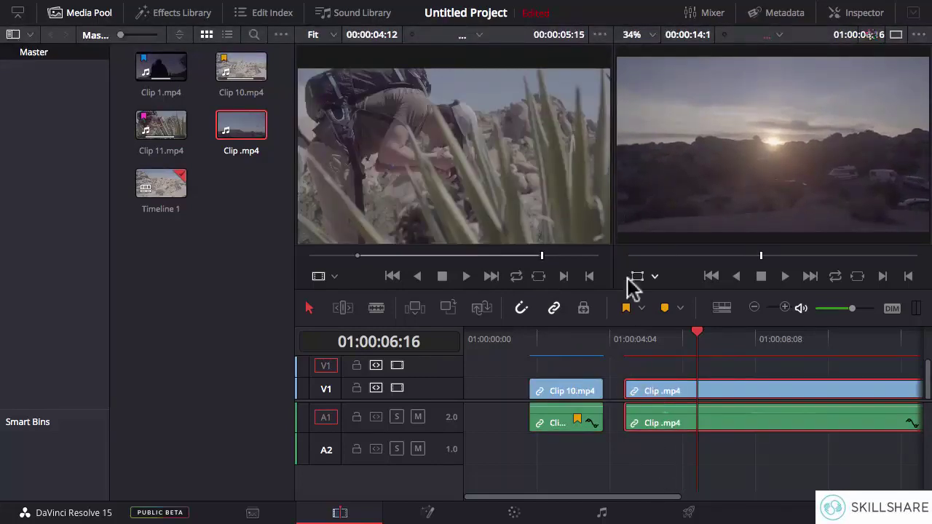
{"action": "left_click", "coordinate": [640, 308]}
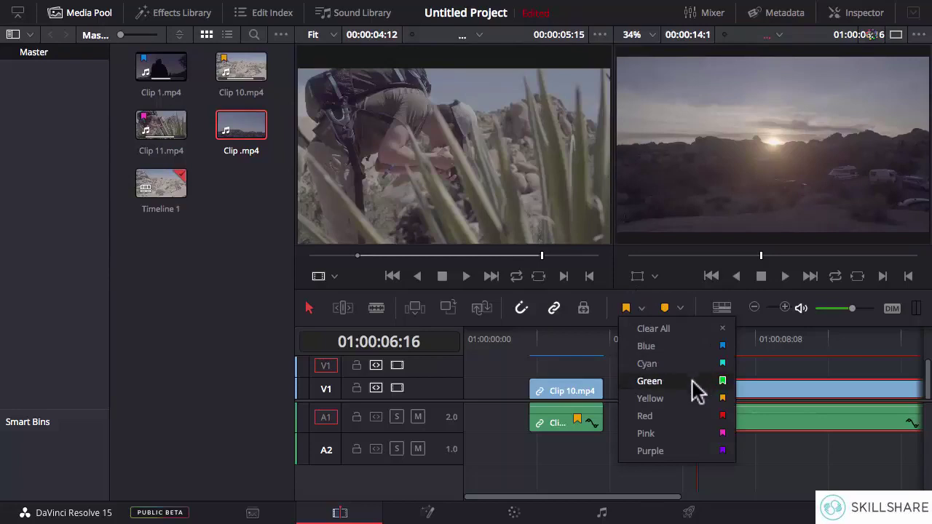
{"action": "left_click", "coordinate": [692, 356]}
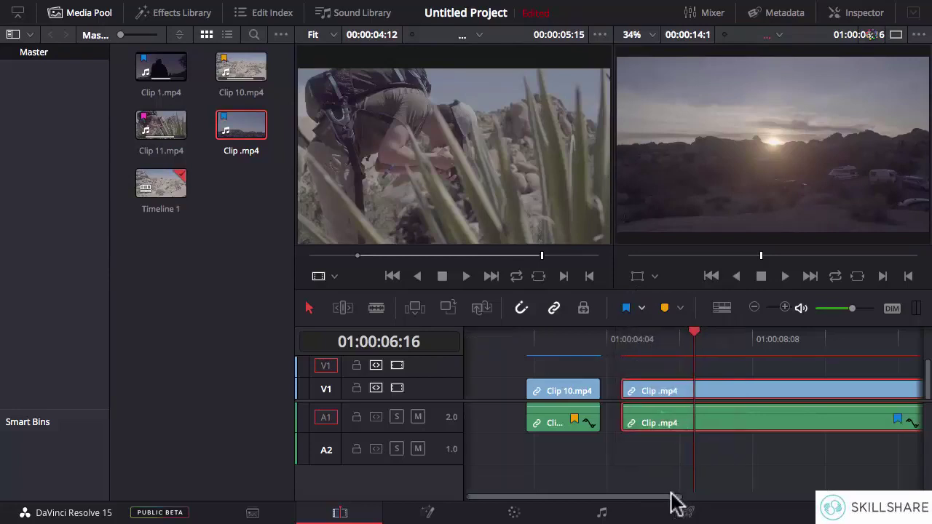
Step: Examine where the blue flag sits on Clip .mp4 along the timeline
{"action": "left_click_drag", "start_coordinate": [669, 503], "coordinate": [693, 505]}
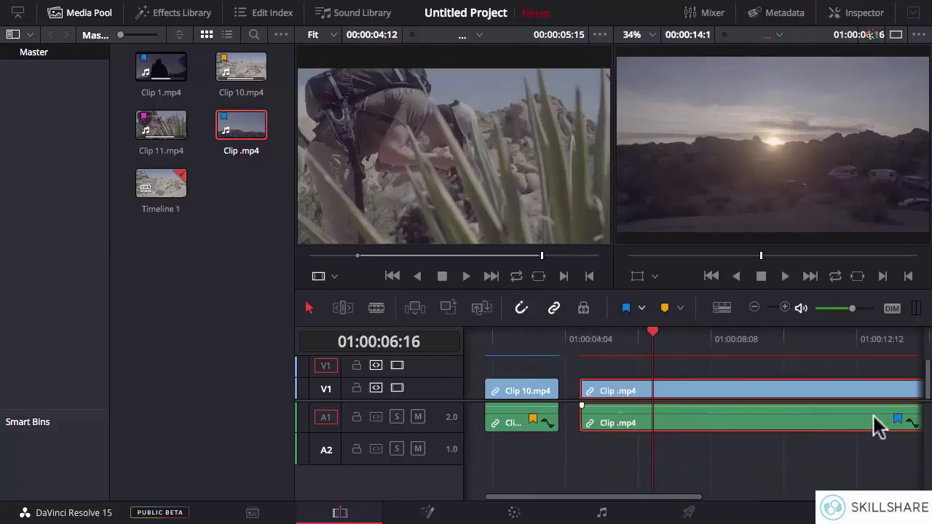
{"action": "left_click", "coordinate": [474, 416]}
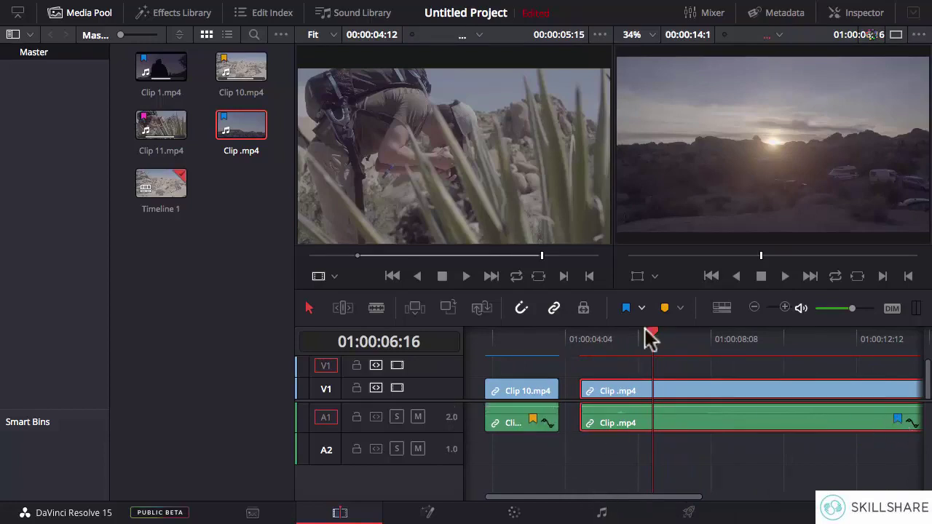
{"action": "left_click_drag", "start_coordinate": [677, 501], "coordinate": [707, 501]}
{"action": "left_click", "coordinate": [658, 393]}
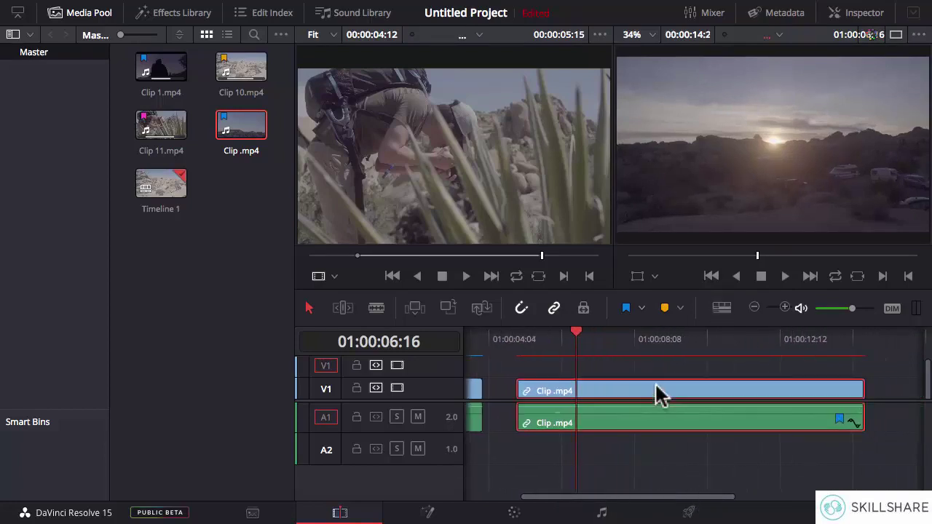
{"action": "left_click_drag", "start_coordinate": [610, 502], "coordinate": [626, 501]}
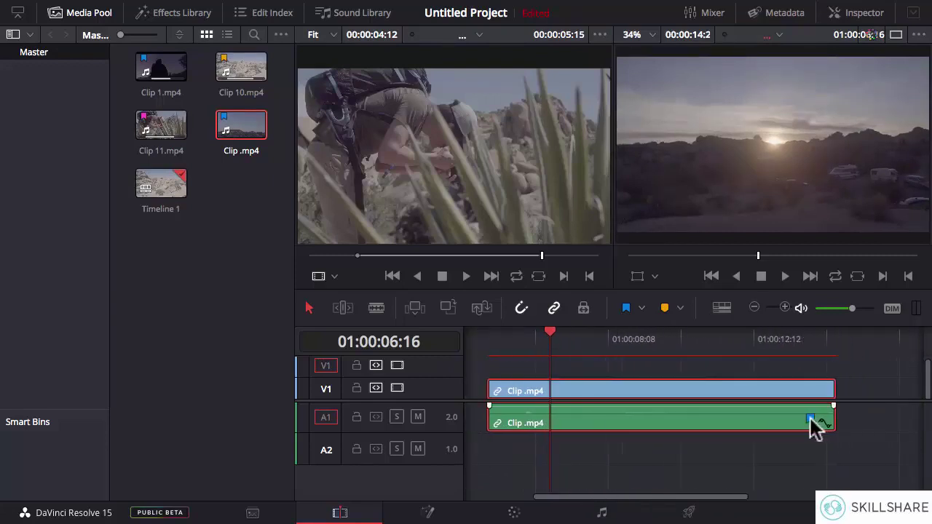
{"action": "left_click_drag", "start_coordinate": [707, 504], "coordinate": [779, 506]}
{"action": "mouse_move", "coordinate": [624, 409]}
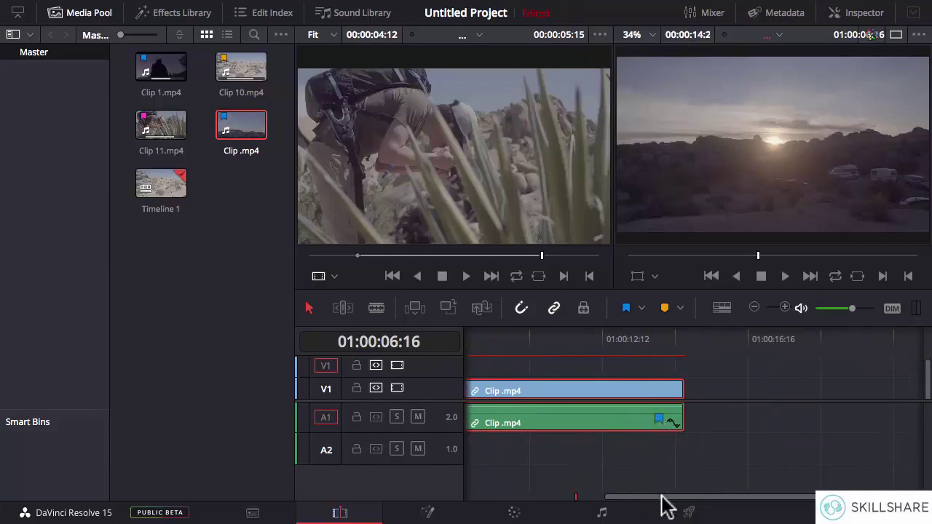
{"action": "left_click_drag", "start_coordinate": [661, 499], "coordinate": [685, 507]}
{"action": "mouse_move", "coordinate": [596, 421]}
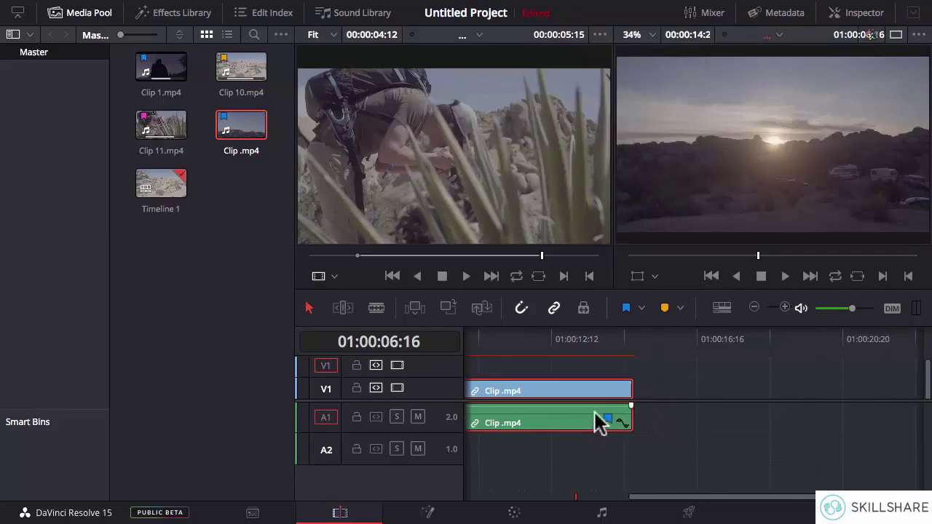
{"action": "left_click", "coordinate": [608, 446]}
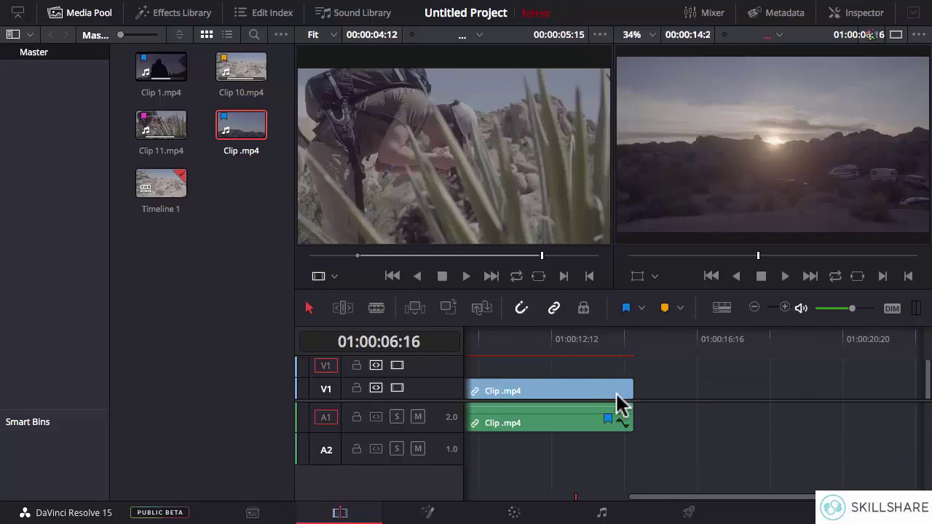
{"action": "mouse_move", "coordinate": [614, 421]}
Step: Duplicate the flagged Clip .mp4 a short gap after the original to compare their flags, and delete the copy
{"action": "left_click", "coordinate": [581, 421]}
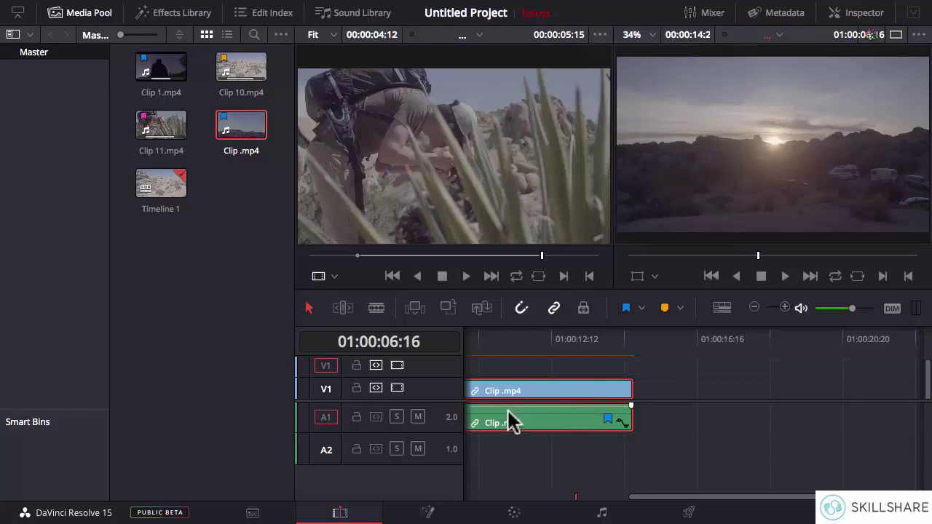
{"action": "left_click_drag", "start_coordinate": [505, 422], "coordinate": [872, 417]}
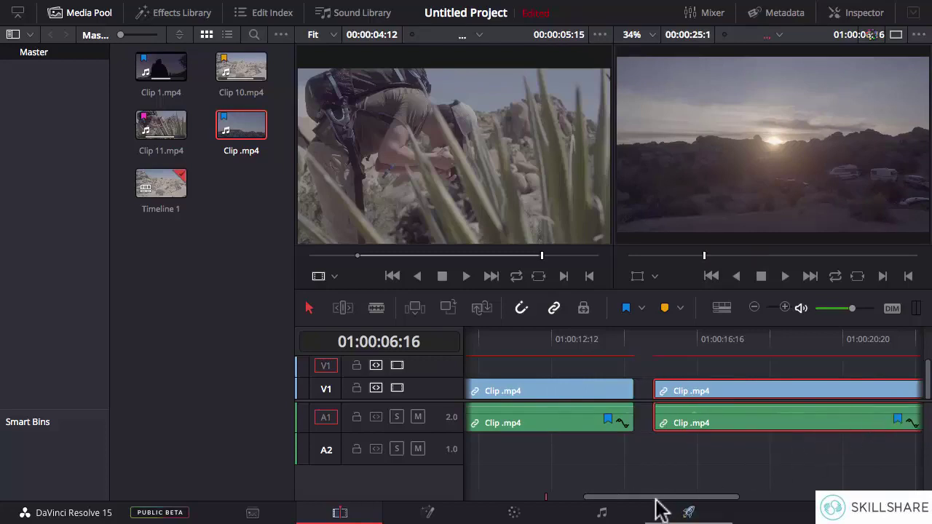
{"action": "left_click_drag", "start_coordinate": [654, 498], "coordinate": [708, 498]}
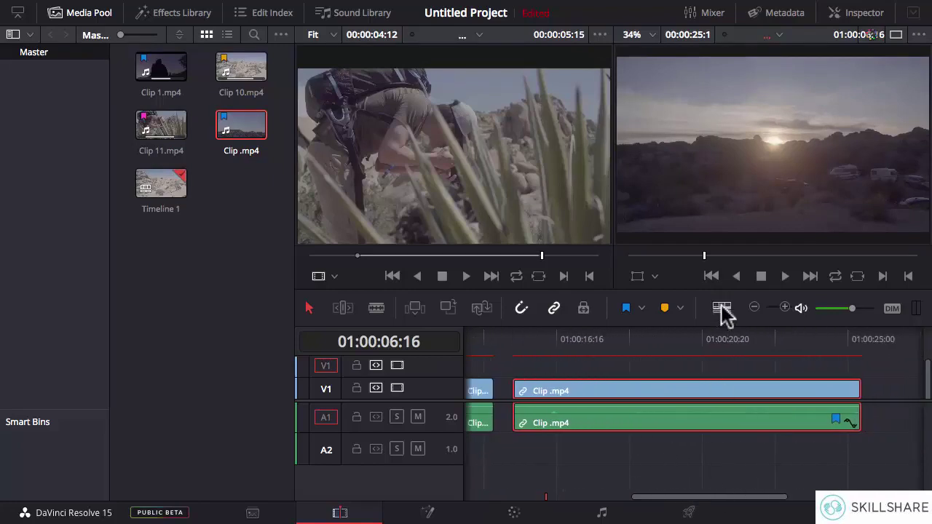
{"action": "left_click", "coordinate": [754, 307]}
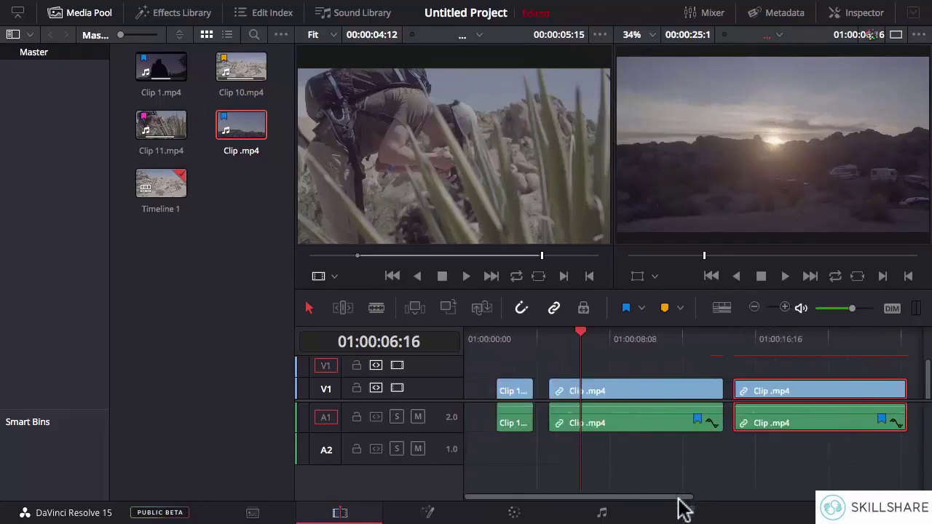
{"action": "left_click_drag", "start_coordinate": [677, 498], "coordinate": [700, 498]}
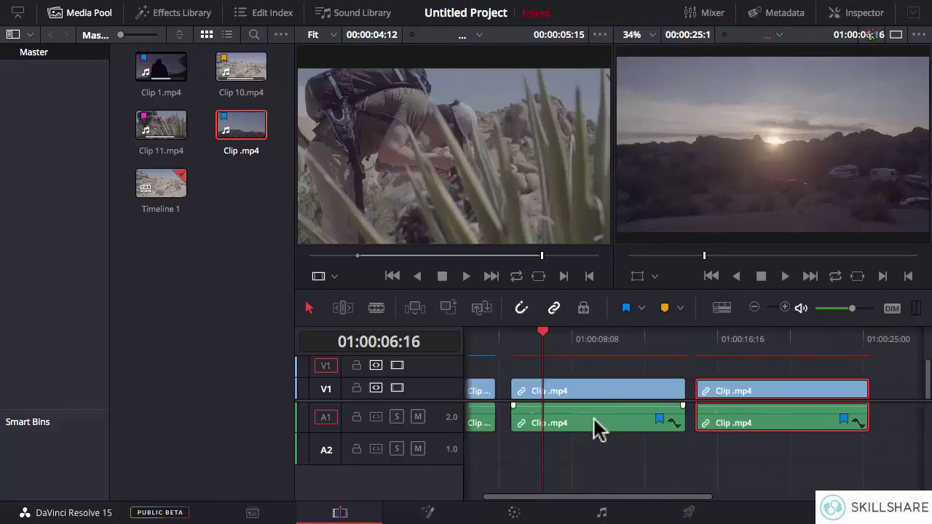
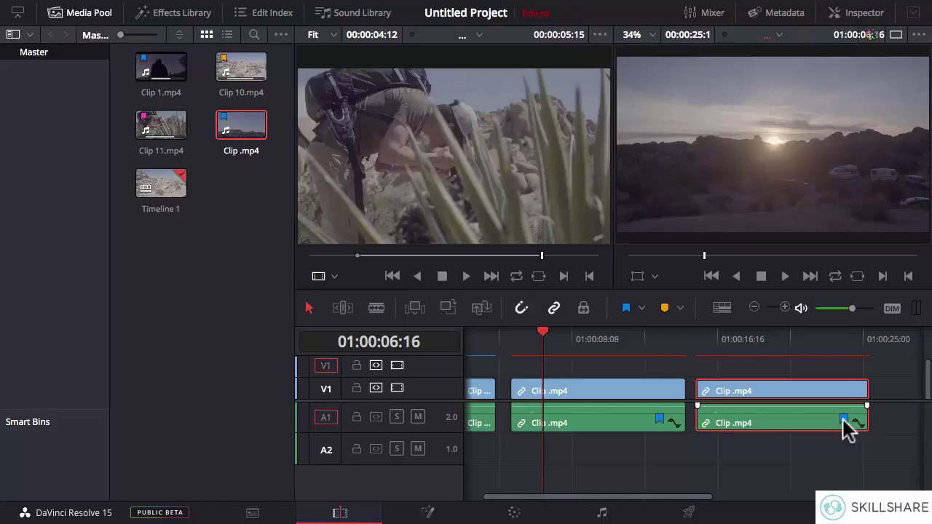
{"action": "key", "text": "Delete"}
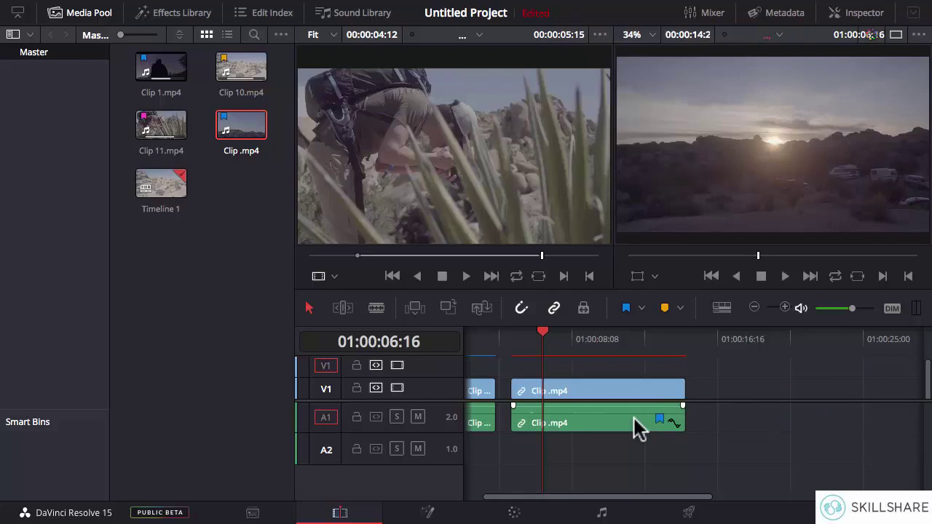
Step: Drop a duplicate of Clip .mp4 over the original's second half, move the copy away, and undo both edits
{"action": "left_click", "coordinate": [635, 426]}
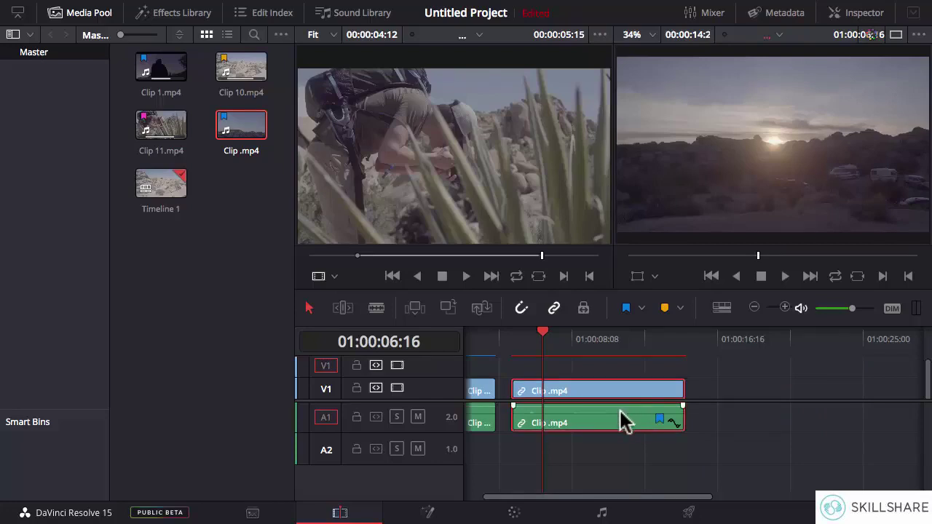
{"action": "left_click_drag", "start_coordinate": [575, 415], "coordinate": [665, 430]}
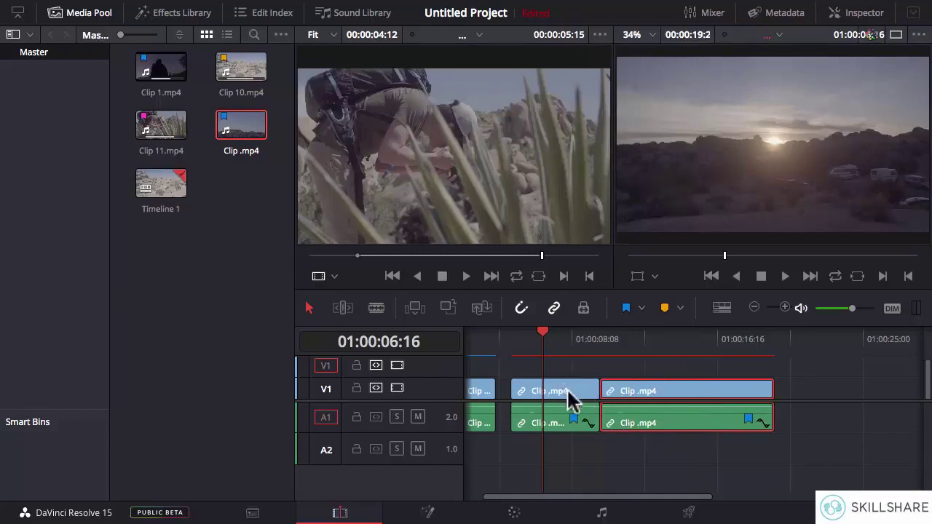
{"action": "left_click_drag", "start_coordinate": [647, 429], "coordinate": [710, 428]}
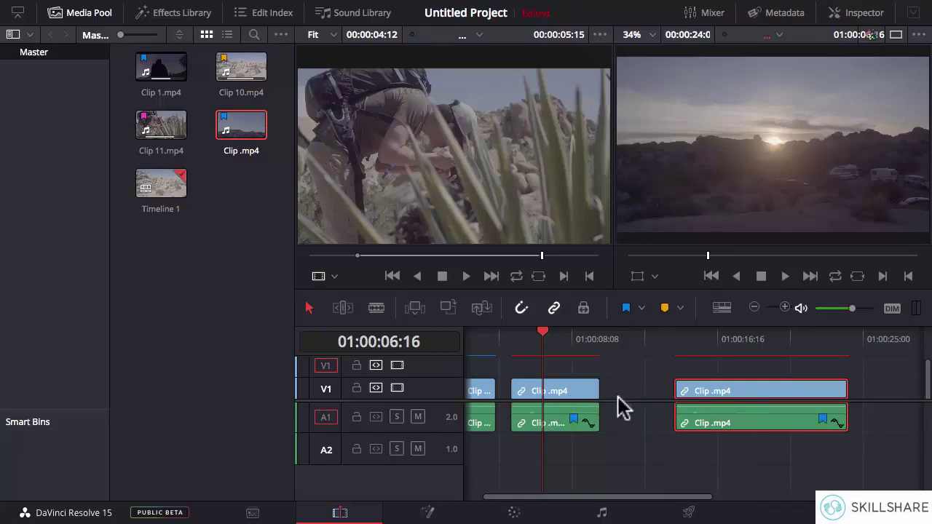
{"action": "key", "text": "ctrl+z"}
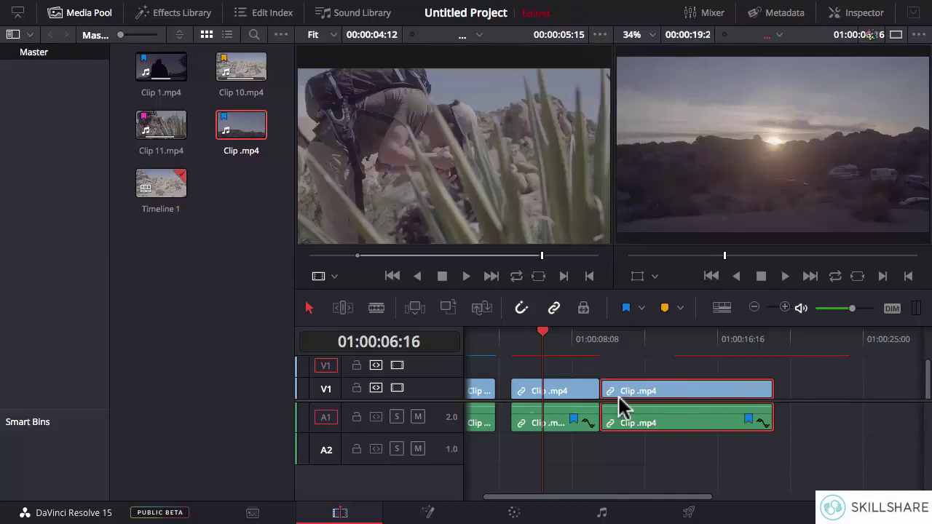
{"action": "key", "text": "ctrl+z"}
Step: Duplicate Clip .mp4 after the original, starting at about 01:00:16:16, and hide the media pool
{"action": "left_click", "coordinate": [615, 404]}
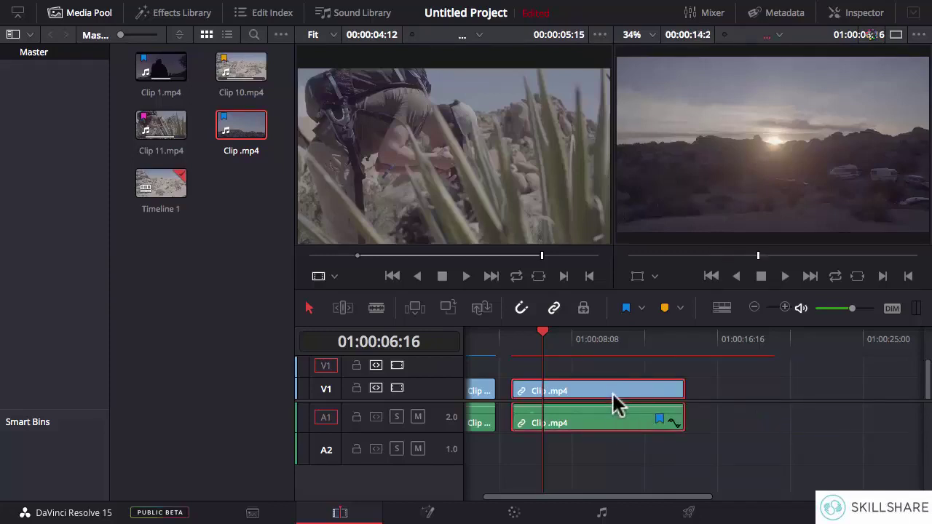
{"action": "left_click_drag", "start_coordinate": [605, 394], "coordinate": [811, 395]}
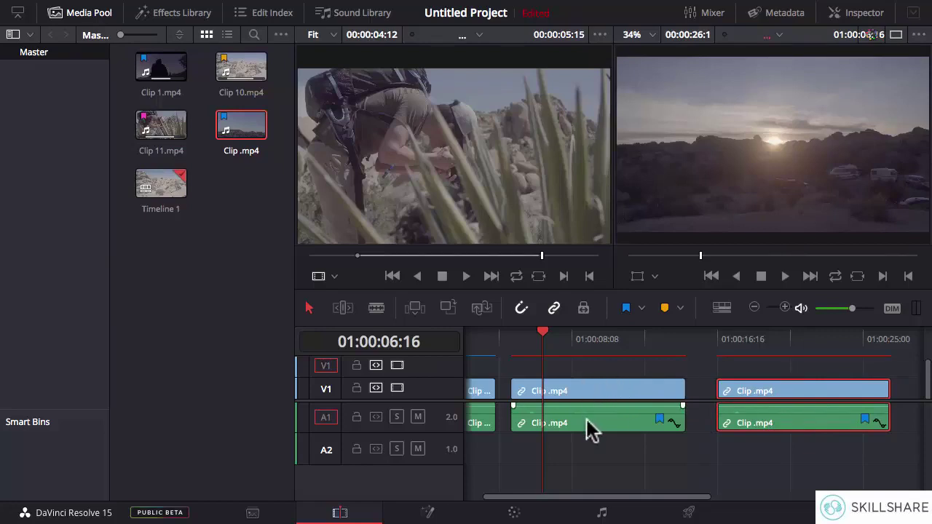
{"action": "left_click", "coordinate": [89, 13]}
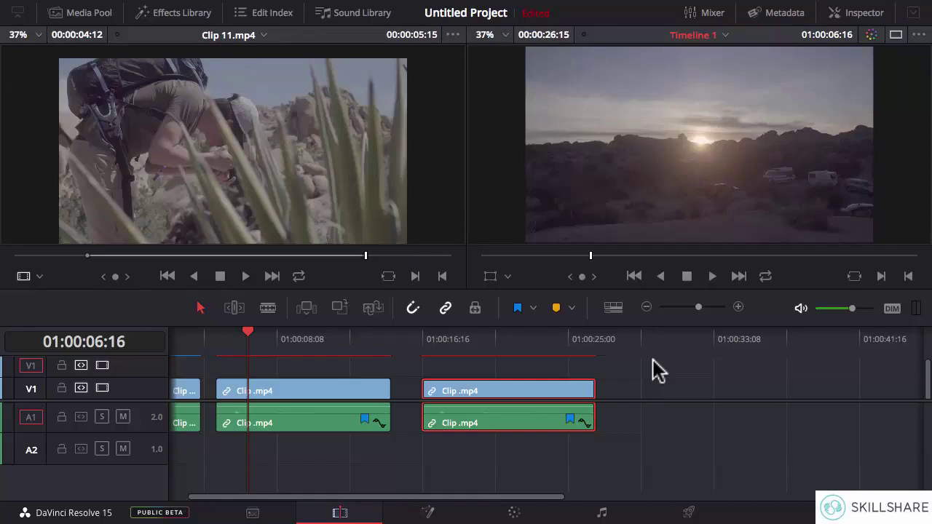
Step: Add a Pink marker to the second Clip .mp4 at 01:00:20:04
{"action": "left_click", "coordinate": [483, 342]}
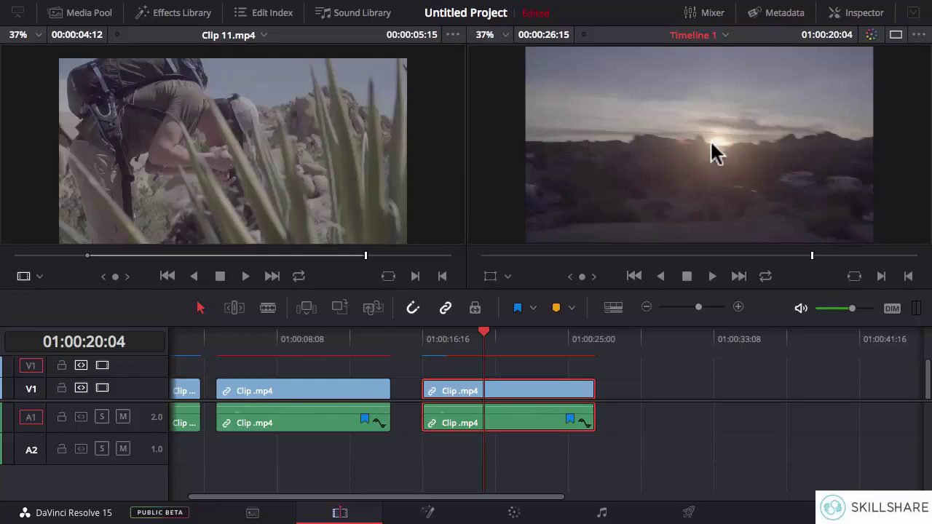
{"action": "left_click", "coordinate": [572, 308]}
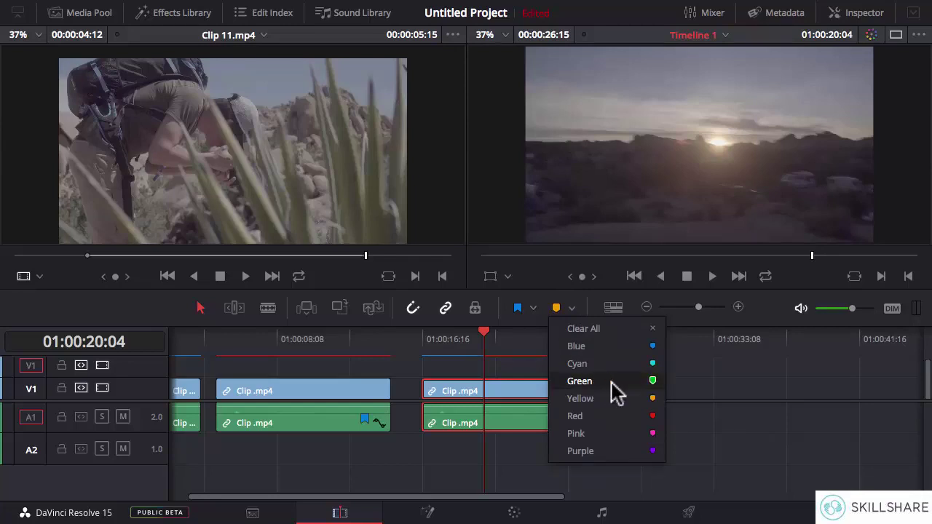
{"action": "left_click", "coordinate": [606, 435]}
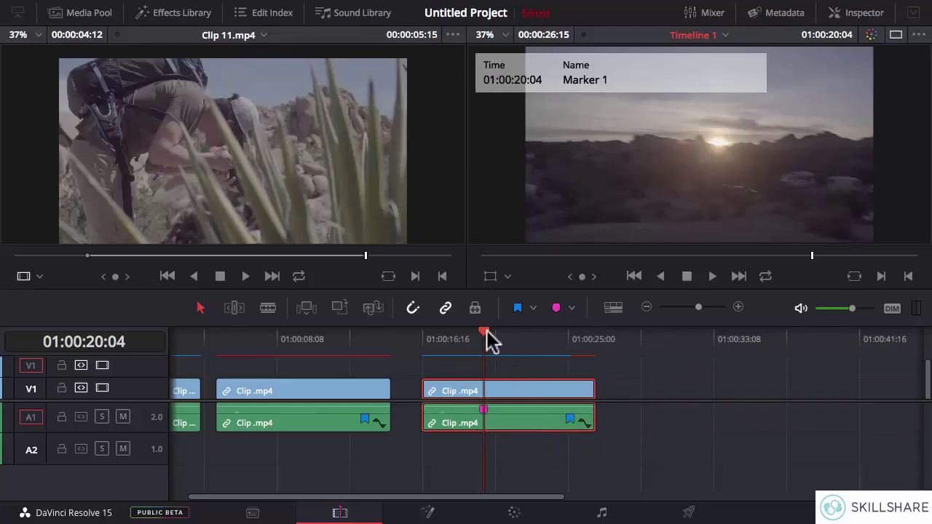
Step: Add a Green marker to the second Clip .mp4 at 01:00:22:07
{"action": "left_click_drag", "start_coordinate": [495, 340], "coordinate": [521, 341]}
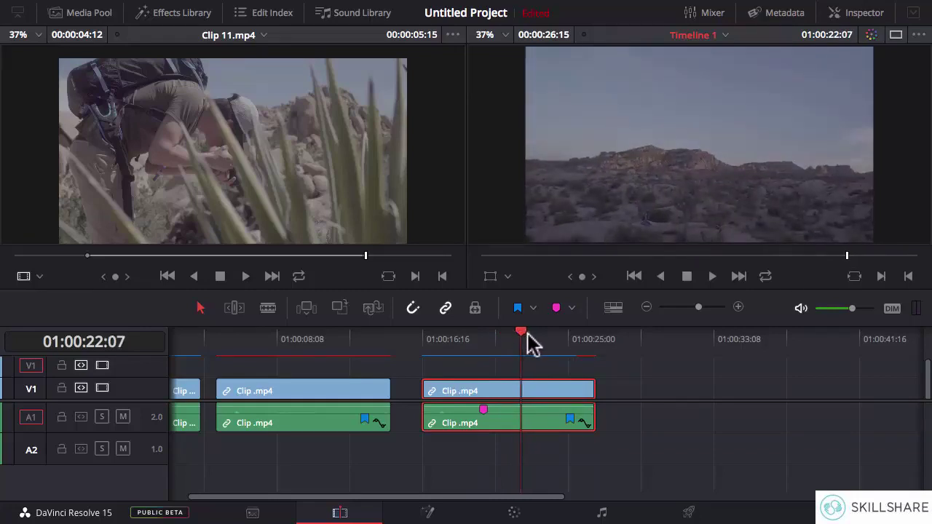
{"action": "left_click", "coordinate": [572, 309]}
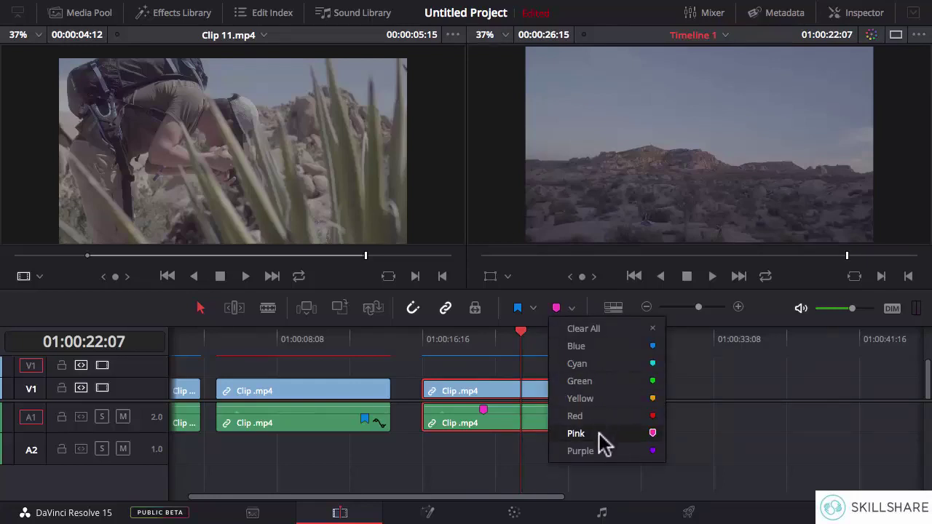
{"action": "left_click", "coordinate": [601, 390]}
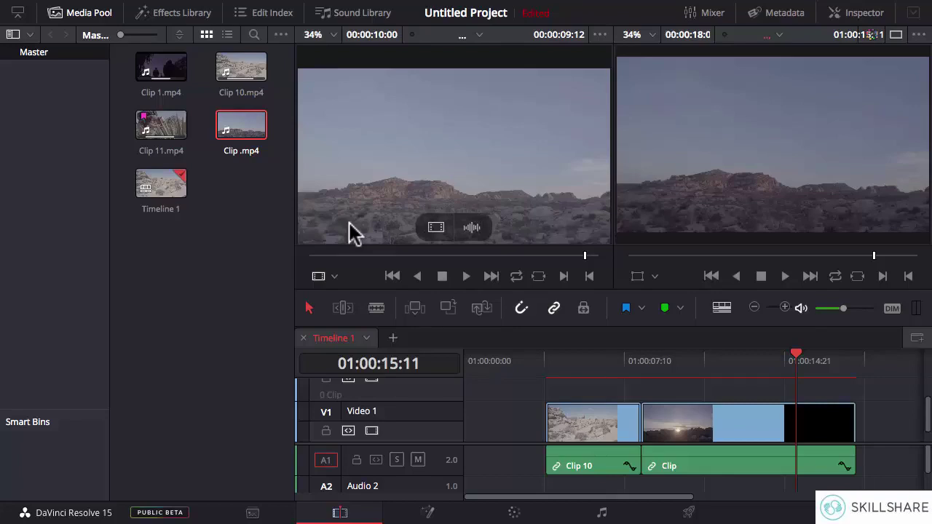
Step: Hide the media pool and switch stacked timeline tabs off and back on in the timeline view options
{"action": "left_click", "coordinate": [722, 310]}
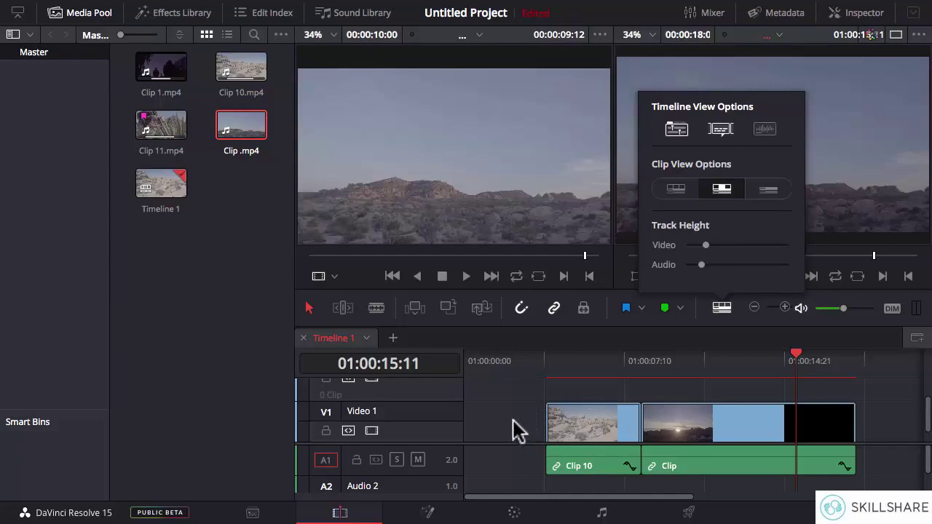
{"action": "mouse_move", "coordinate": [569, 222]}
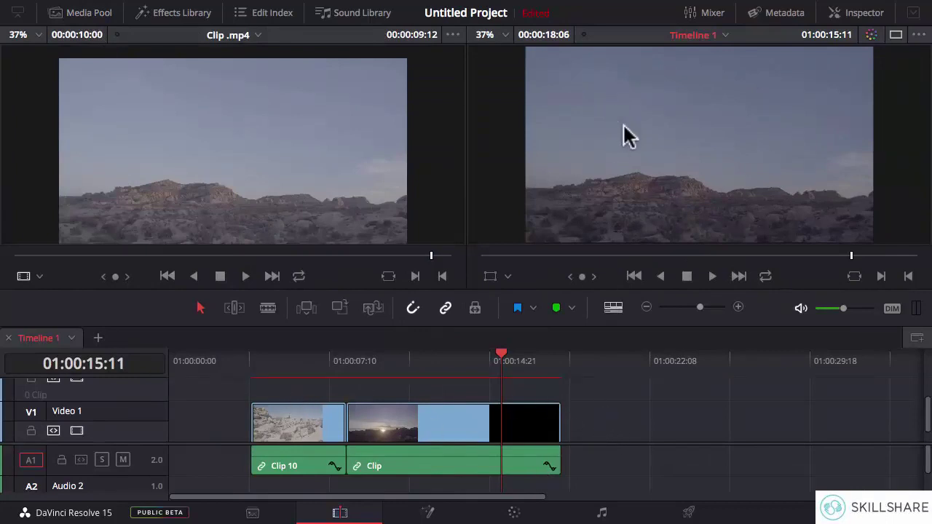
{"action": "left_click", "coordinate": [612, 308]}
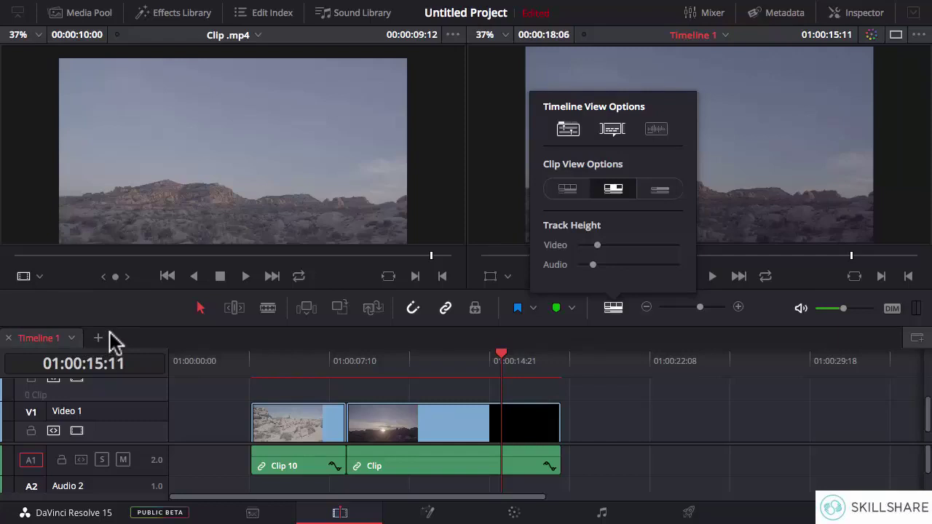
{"action": "left_click", "coordinate": [567, 131]}
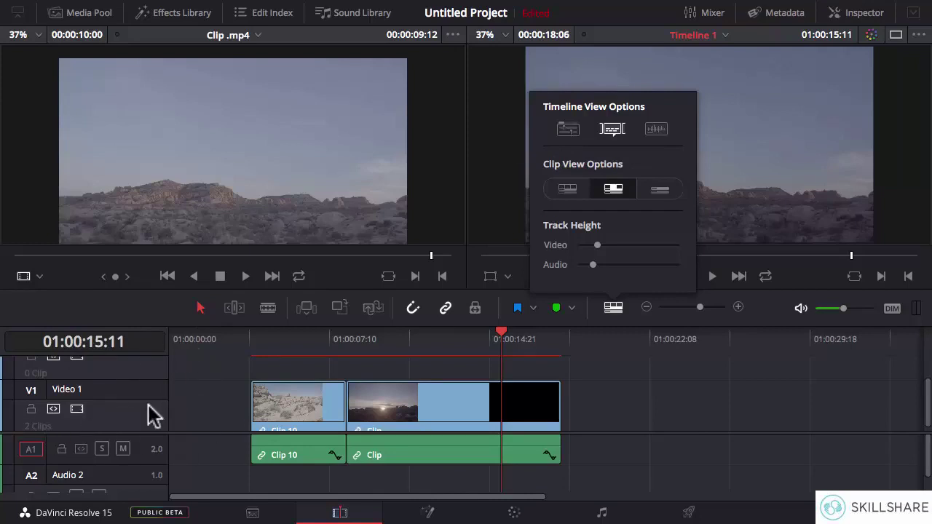
{"action": "left_click", "coordinate": [567, 127]}
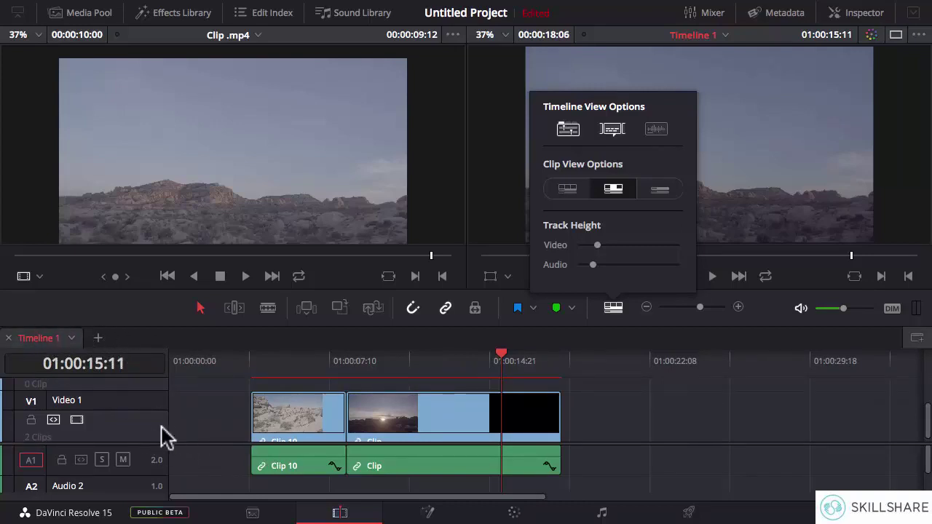
Step: Add an empty timeline tab beside Timeline 1 and close it again
{"action": "left_click", "coordinate": [99, 339]}
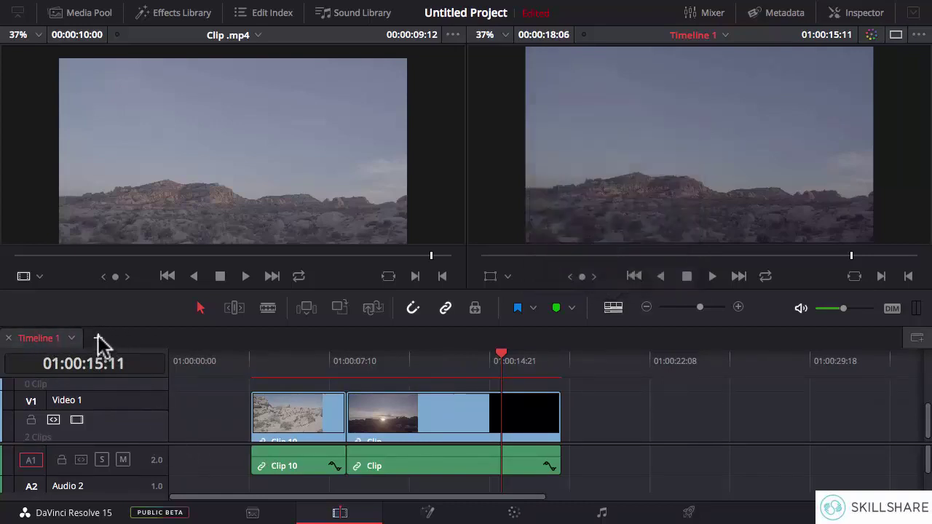
{"action": "left_click", "coordinate": [99, 339]}
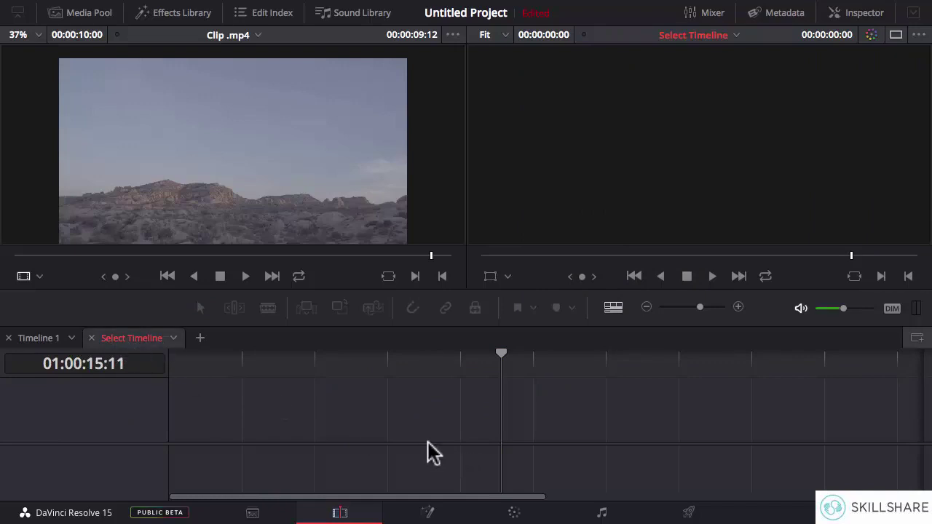
{"action": "left_click", "coordinate": [92, 340]}
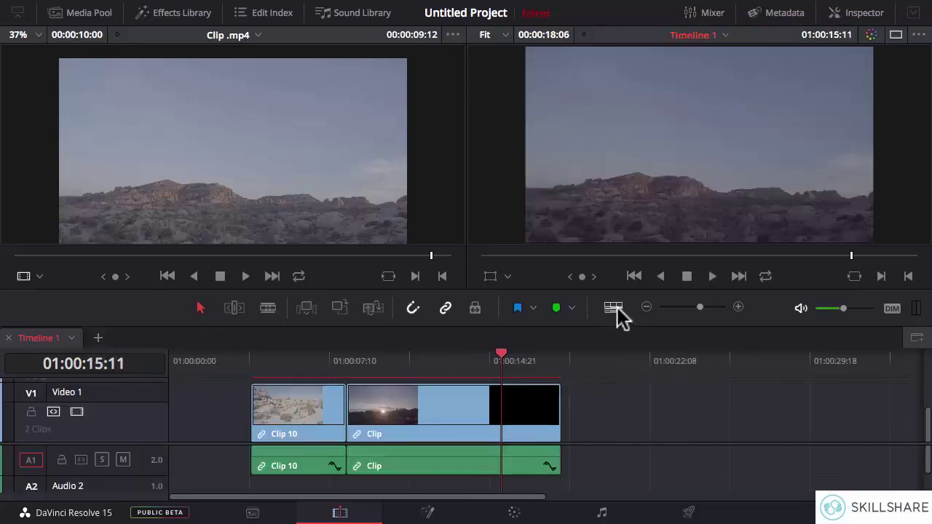
Step: Raise the audio clip volume of Clip .mp4 to 30.00 in the Inspector and deselect the clip
{"action": "left_click", "coordinate": [616, 310]}
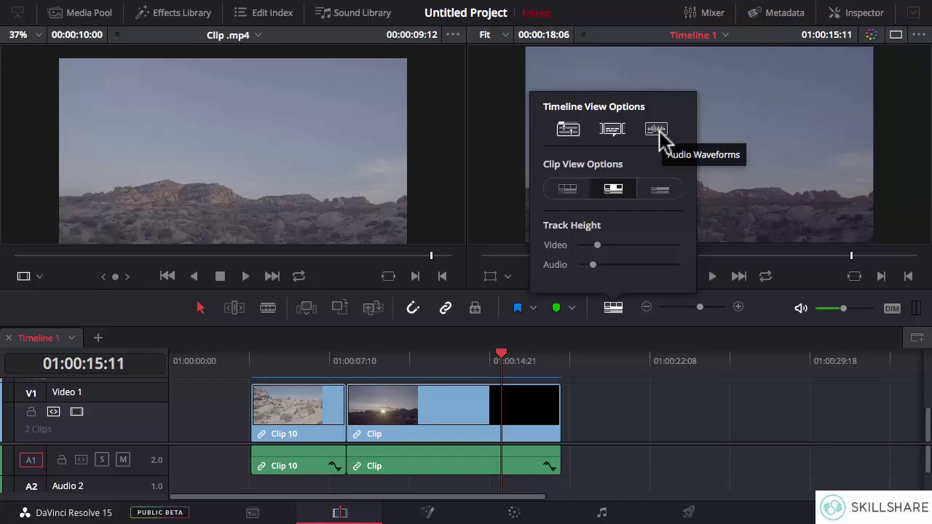
{"action": "left_click", "coordinate": [614, 462]}
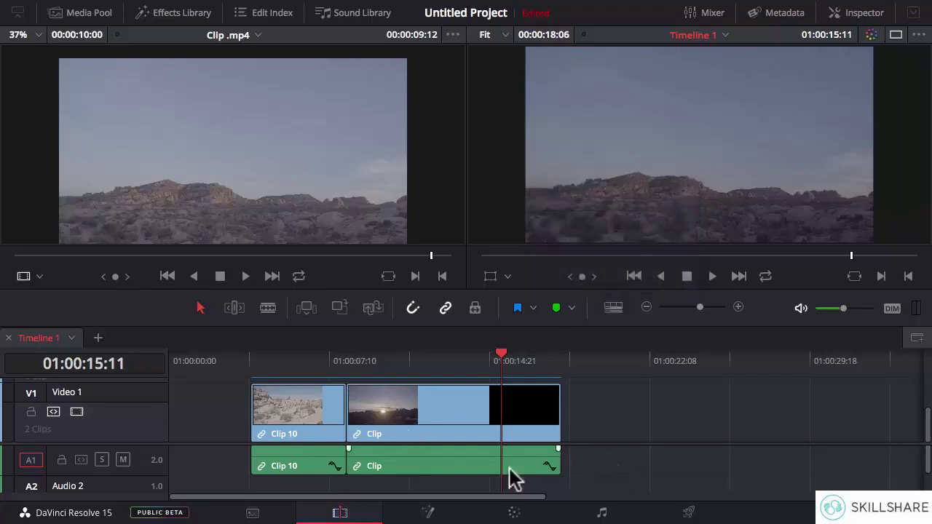
{"action": "left_click", "coordinate": [444, 469]}
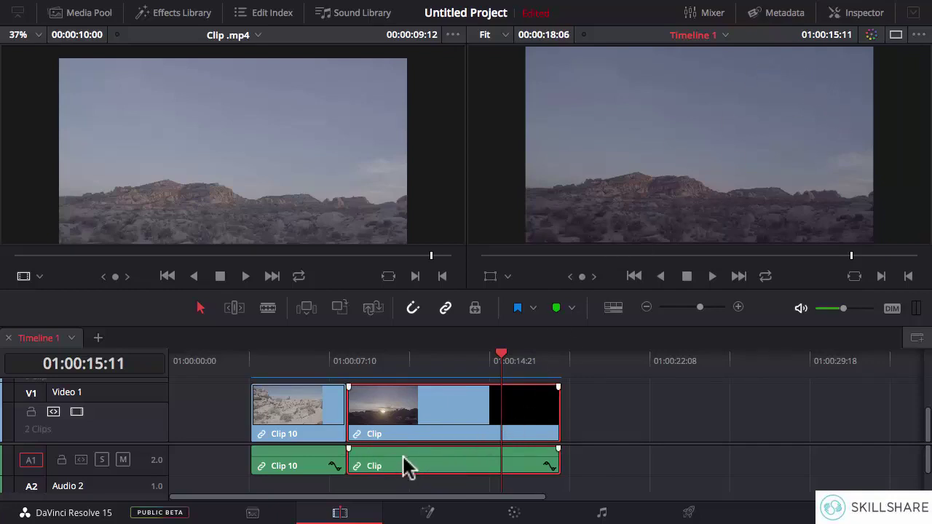
{"action": "left_click", "coordinate": [852, 15]}
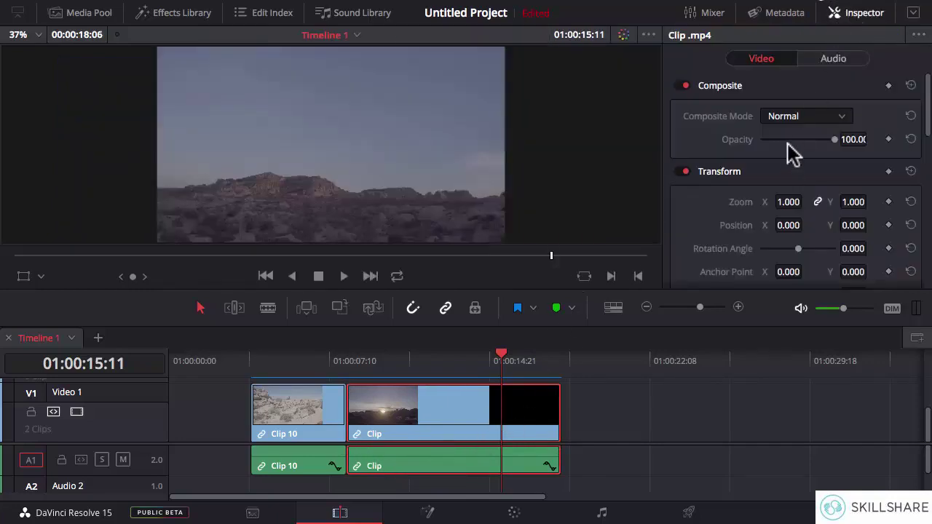
{"action": "left_click", "coordinate": [832, 59]}
{"action": "left_click", "coordinate": [815, 115]}
{"action": "left_click_drag", "start_coordinate": [816, 116], "coordinate": [835, 116]}
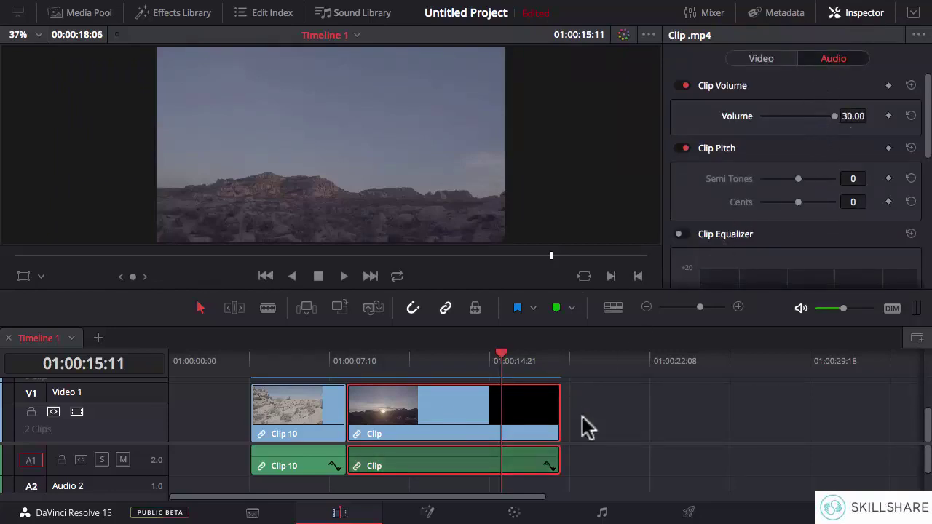
{"action": "left_click", "coordinate": [587, 474]}
Step: Raise the audio clip volume of Clip 10.mp4 to 30.00 and hide the Inspector
{"action": "left_click", "coordinate": [301, 458]}
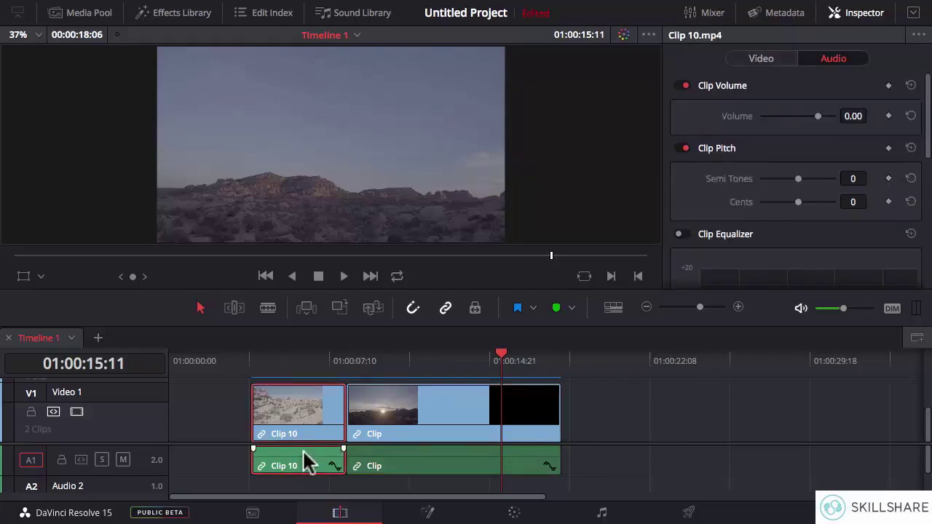
{"action": "left_click_drag", "start_coordinate": [820, 115], "coordinate": [827, 118]}
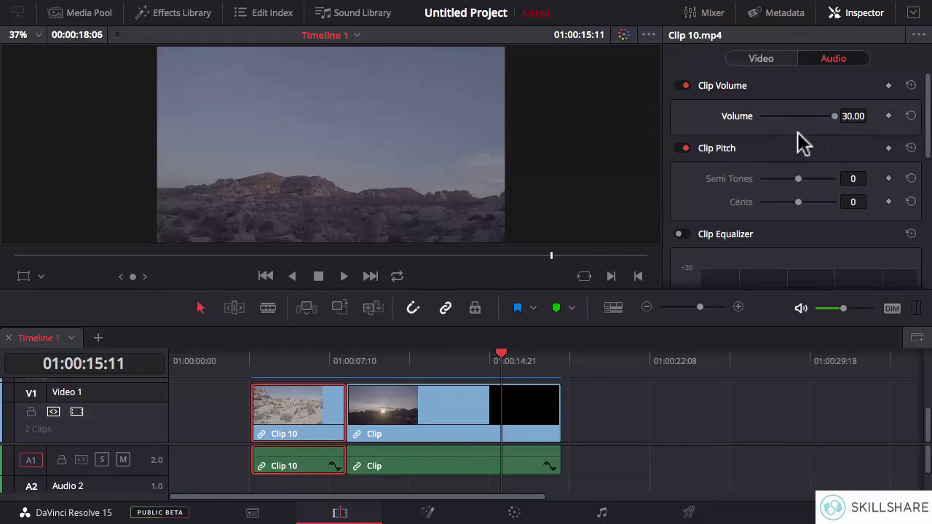
{"action": "left_click", "coordinate": [857, 13]}
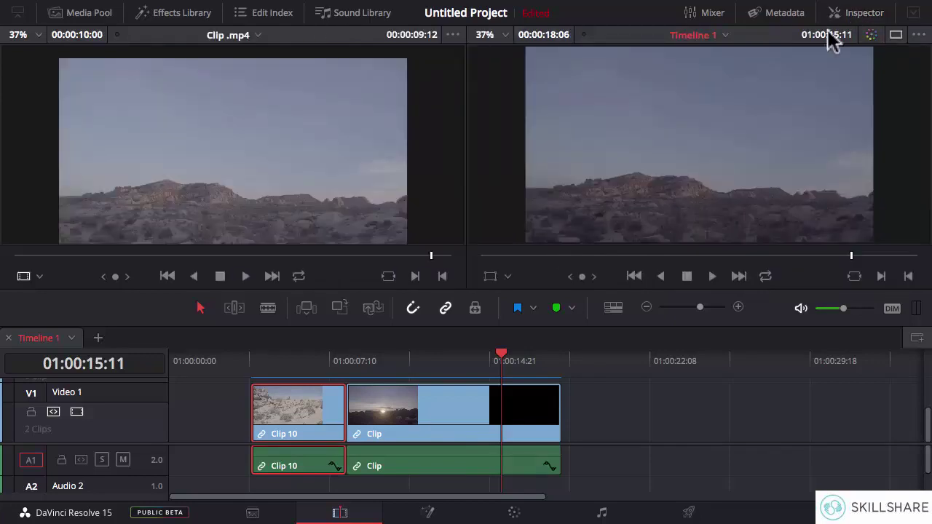
Step: Show the audio waveforms on the timeline clips and hide them again
{"action": "left_click", "coordinate": [615, 308]}
{"action": "left_click", "coordinate": [654, 131]}
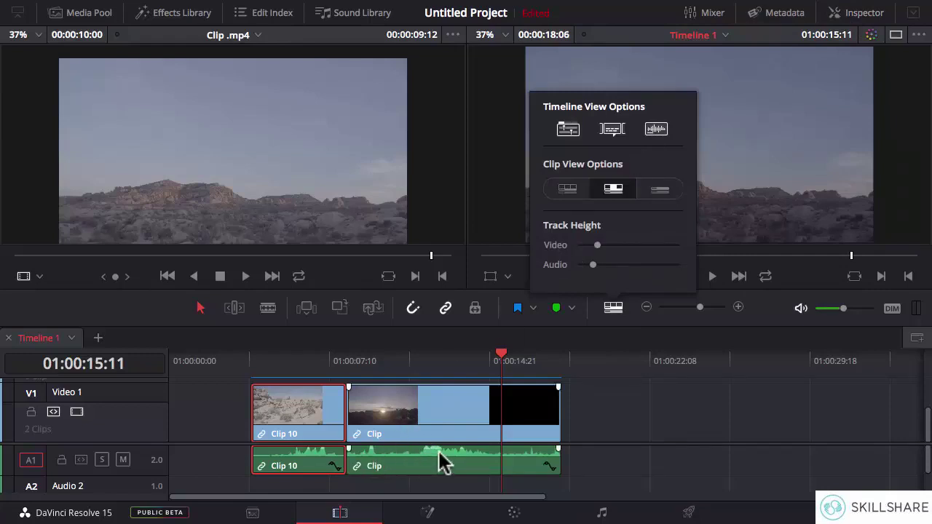
{"action": "left_click", "coordinate": [655, 131]}
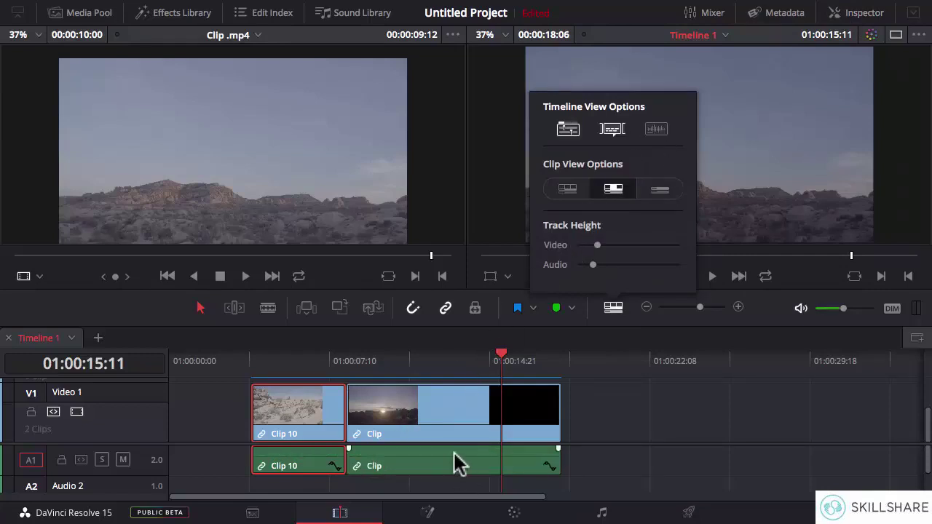
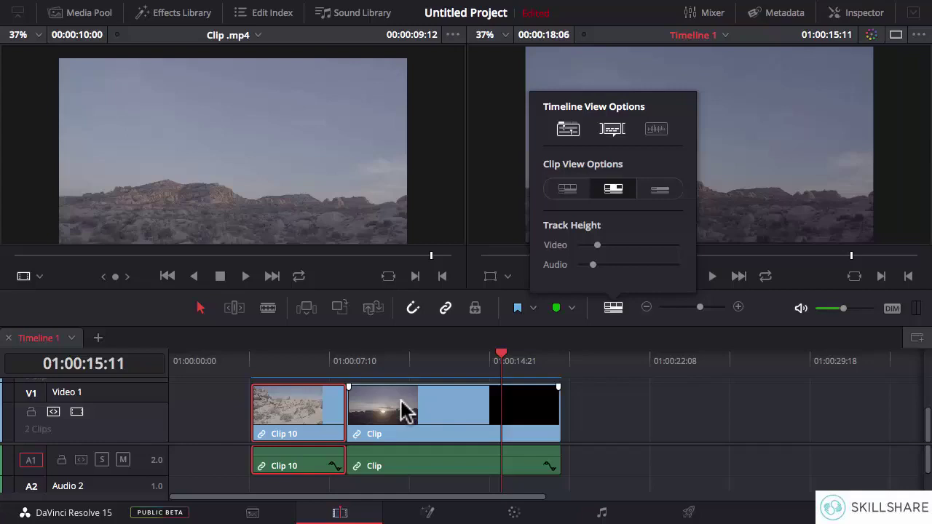
Step: Switch the clip view to filmstrip and examine the frames of Clip .mp4 at closer timeline zoom levels
{"action": "left_click", "coordinate": [568, 191]}
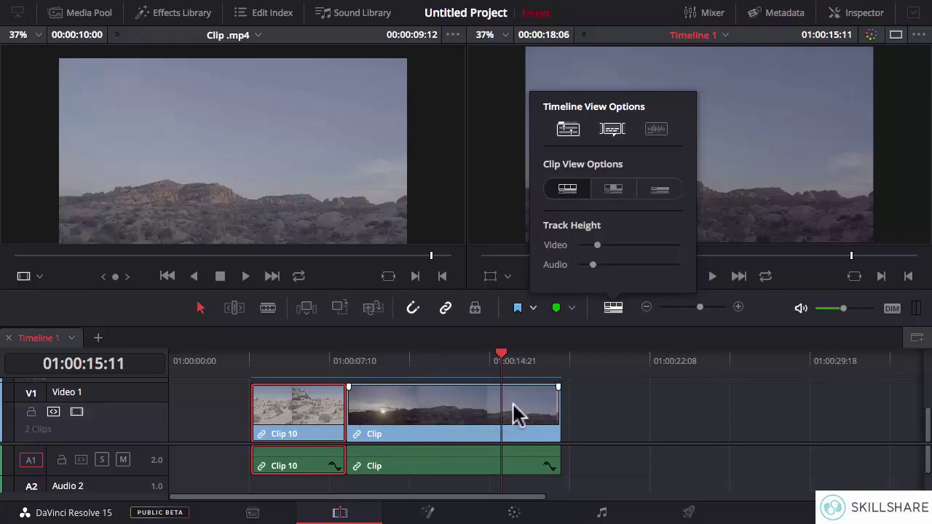
{"action": "left_click", "coordinate": [738, 308]}
{"action": "left_click", "coordinate": [737, 308]}
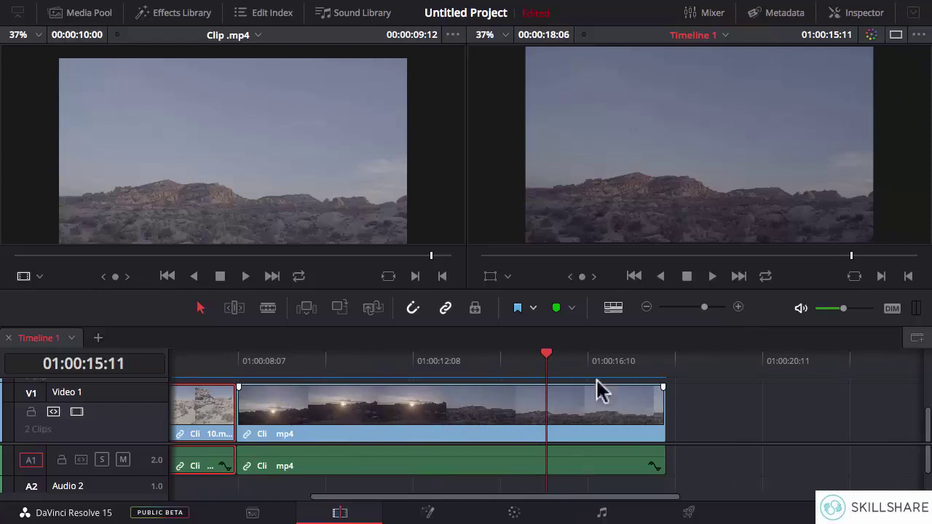
{"action": "left_click", "coordinate": [739, 308]}
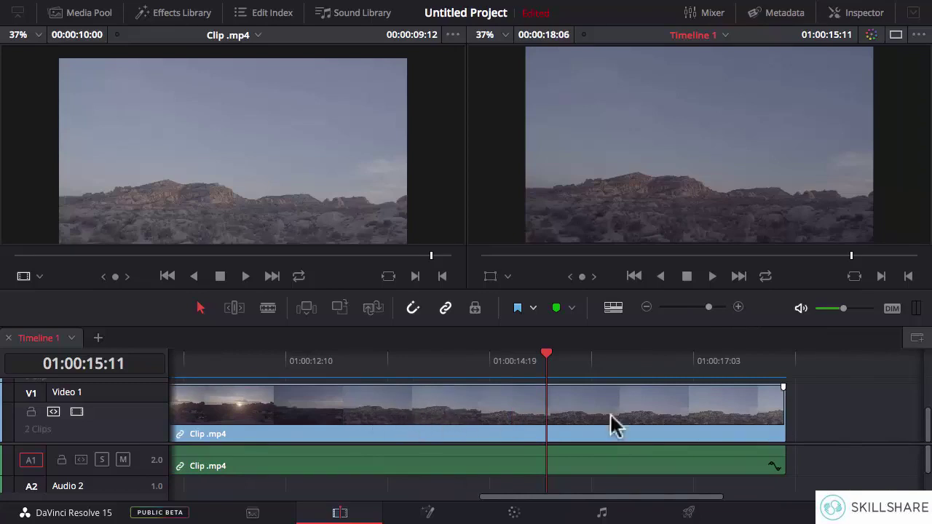
{"action": "left_click", "coordinate": [645, 308]}
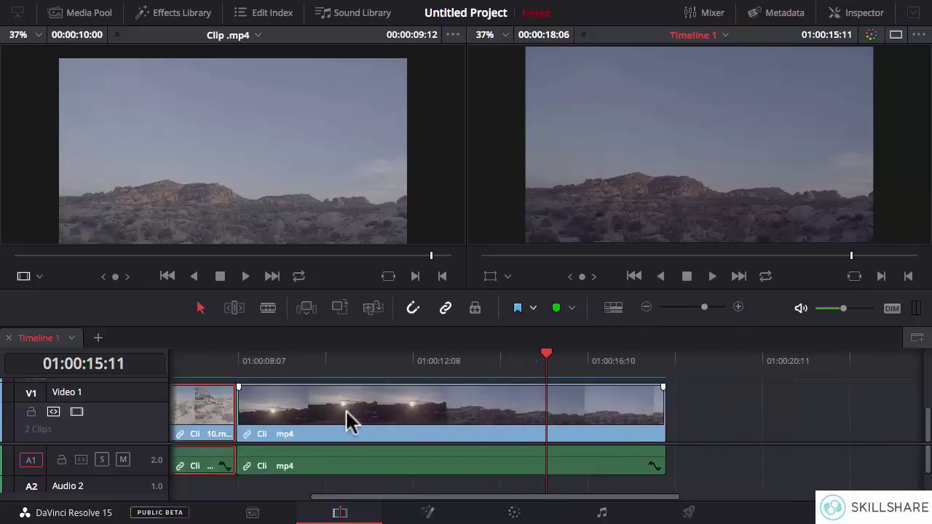
{"action": "left_click", "coordinate": [645, 308]}
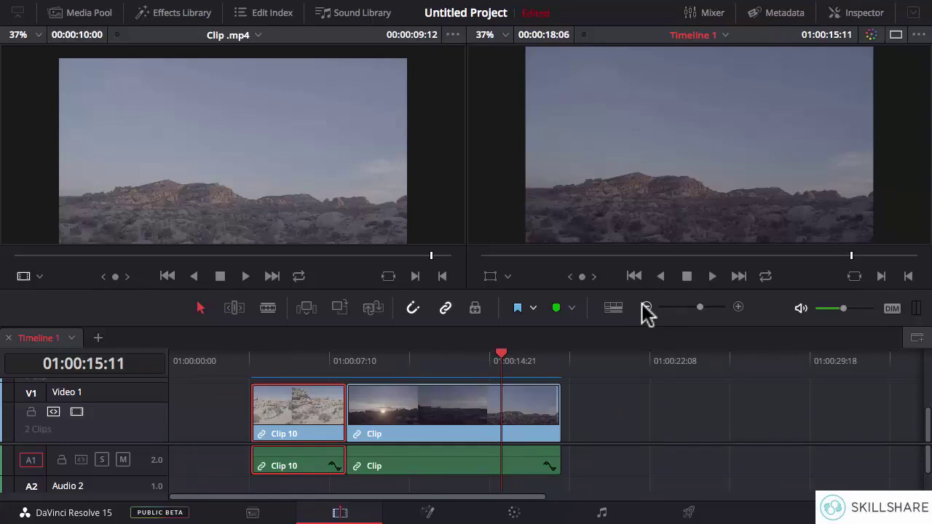
Step: Try the thumbnail and simple clip views and increase the video and audio track heights
{"action": "left_click", "coordinate": [614, 308]}
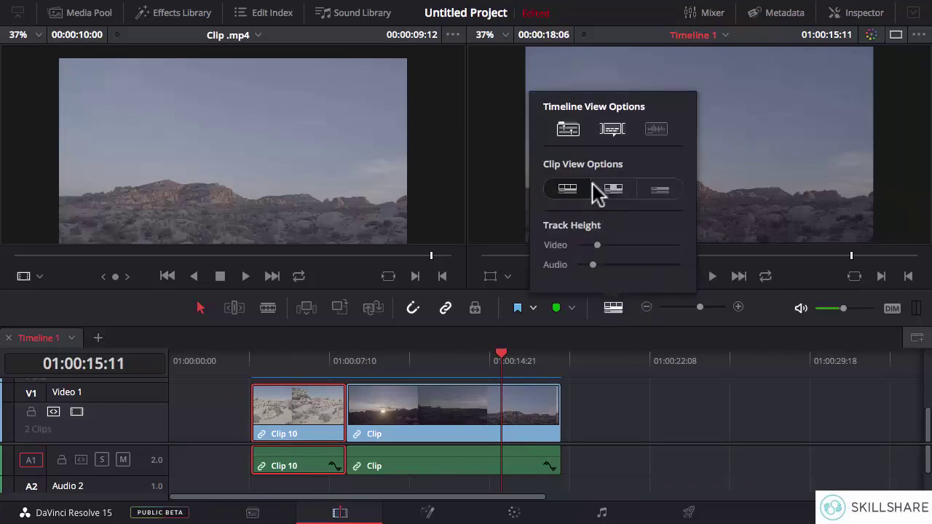
{"action": "left_click", "coordinate": [614, 191]}
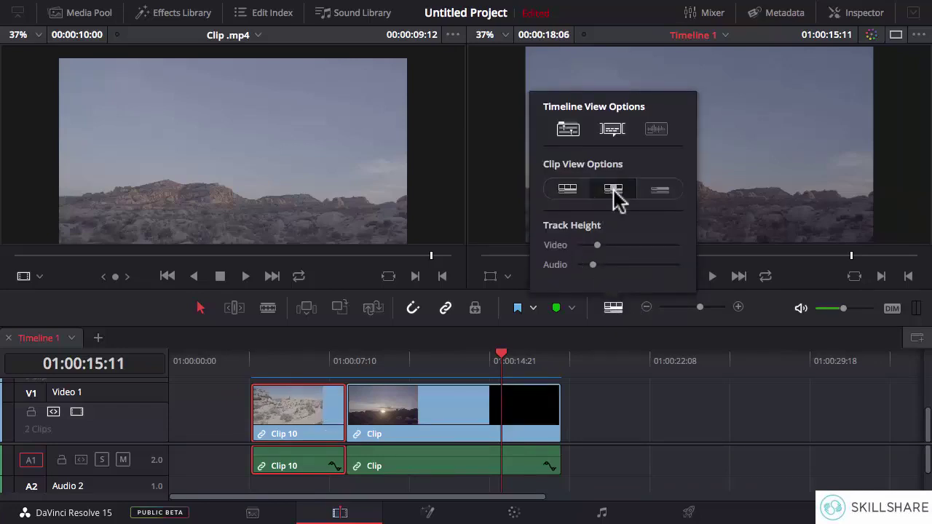
{"action": "left_click", "coordinate": [655, 193]}
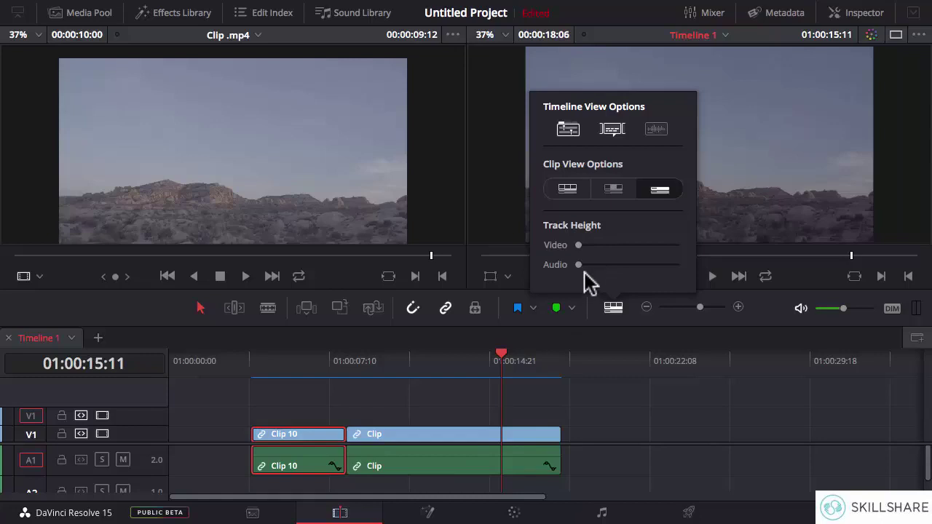
{"action": "left_click_drag", "start_coordinate": [578, 244], "coordinate": [626, 246]}
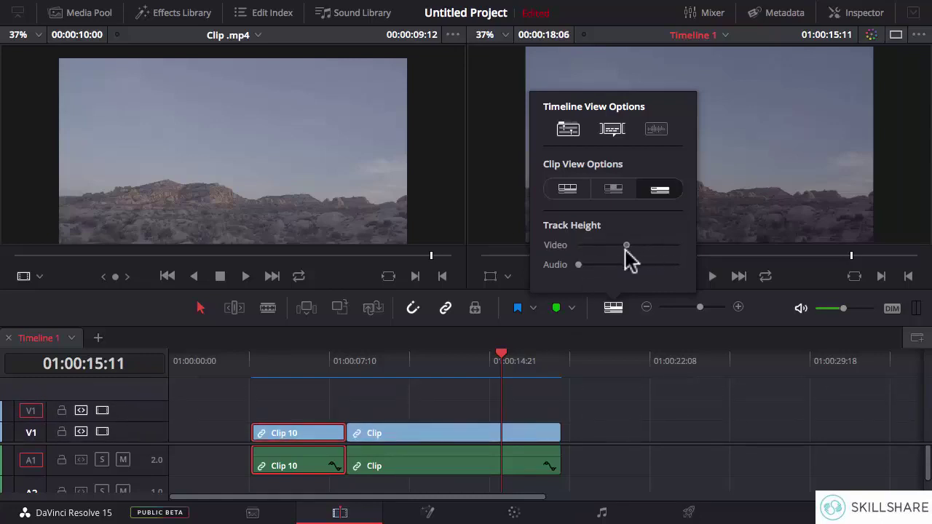
{"action": "mouse_move", "coordinate": [579, 265]}
{"action": "left_mouse_down"}
{"action": "mouse_move", "coordinate": [634, 265]}
{"action": "mouse_move", "coordinate": [588, 266]}
{"action": "left_mouse_up"}
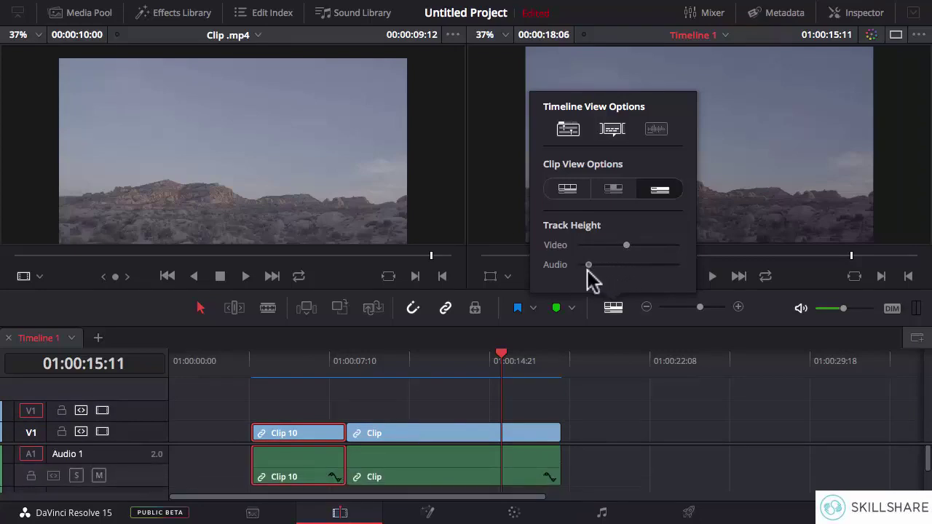
Step: Compare filmstrip and thumbnail clip views, settle on filmstrip, and reduce the video track height while slightly raising the audio track height
{"action": "left_click", "coordinate": [570, 186]}
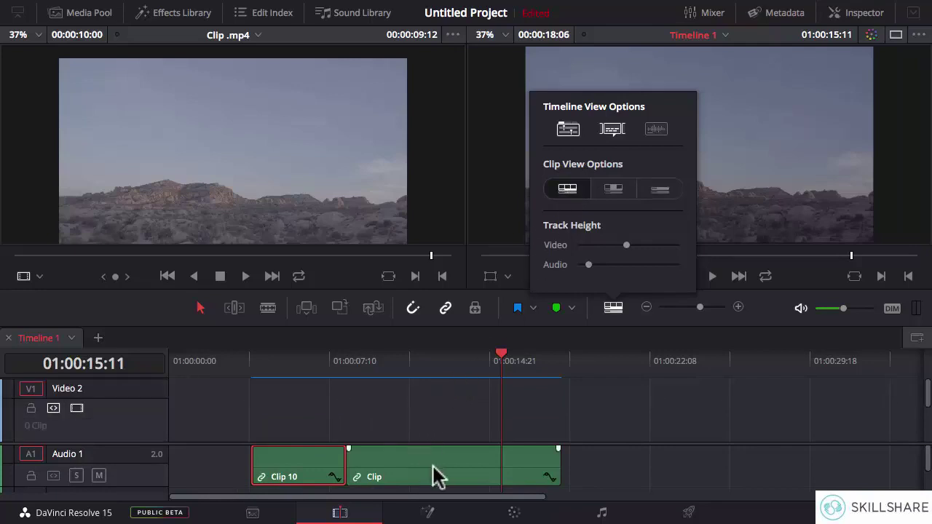
{"action": "left_click", "coordinate": [615, 195]}
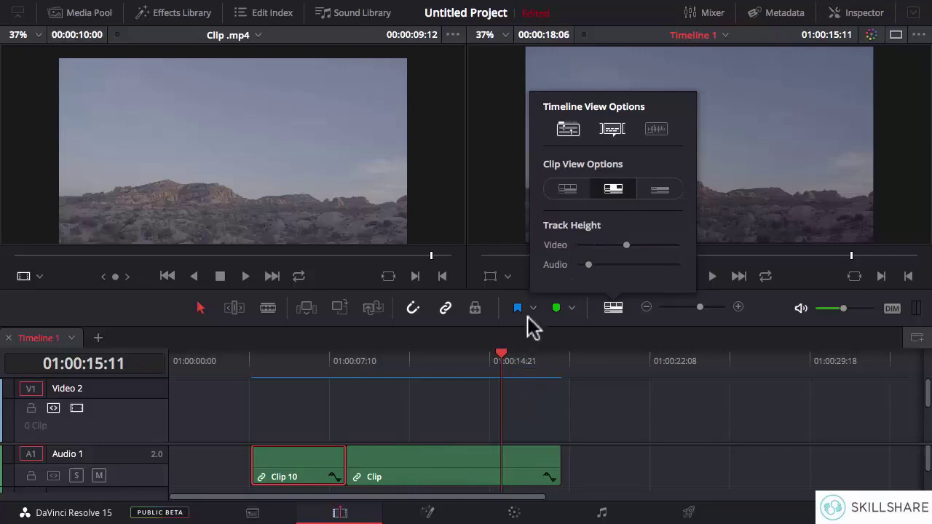
{"action": "left_click_drag", "start_coordinate": [624, 246], "coordinate": [591, 265]}
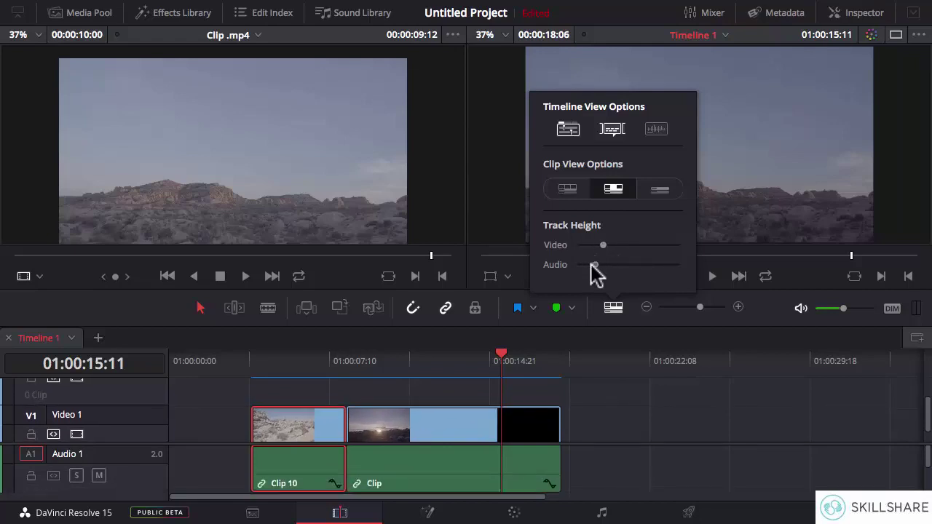
{"action": "left_click", "coordinate": [567, 189]}
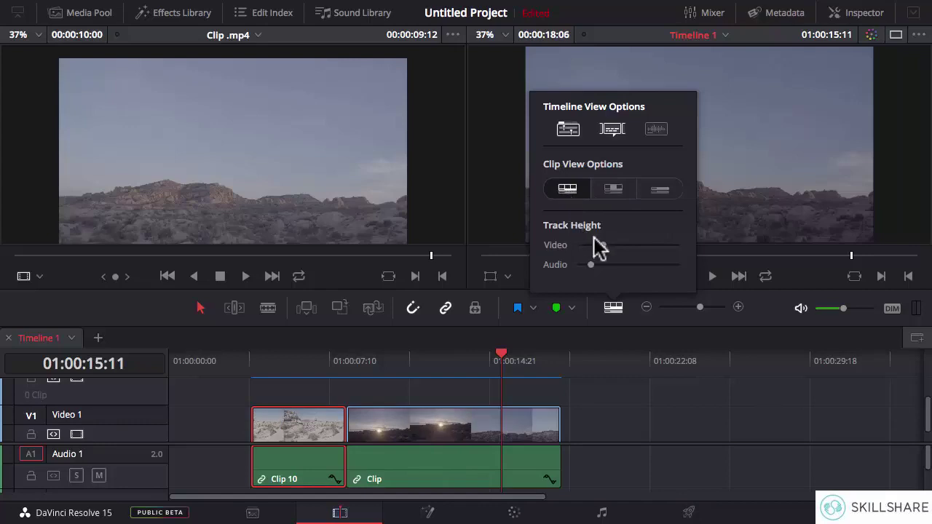
{"action": "mouse_move", "coordinate": [595, 246]}
{"action": "left_mouse_down"}
{"action": "mouse_move", "coordinate": [616, 245]}
{"action": "mouse_move", "coordinate": [595, 245]}
{"action": "left_mouse_up"}
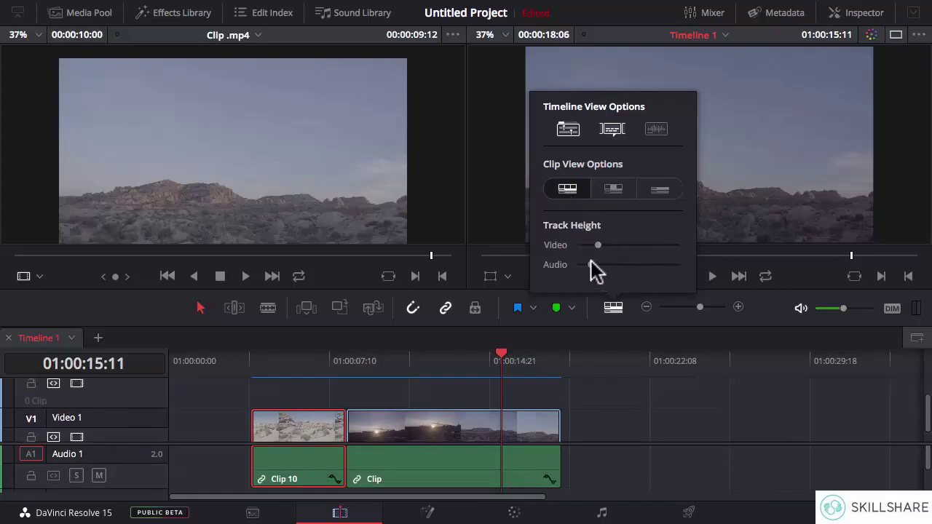
{"action": "left_click", "coordinate": [218, 431]}
{"action": "left_click", "coordinate": [214, 431]}
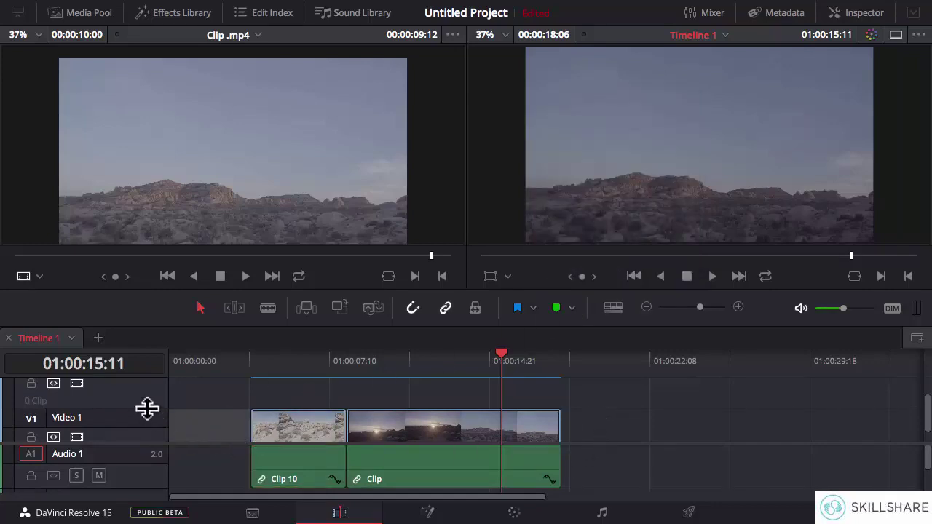
Step: Adjust the track heights, making Video 1 slightly taller and Audio 1 shorter
{"action": "left_click_drag", "start_coordinate": [148, 408], "coordinate": [150, 414]}
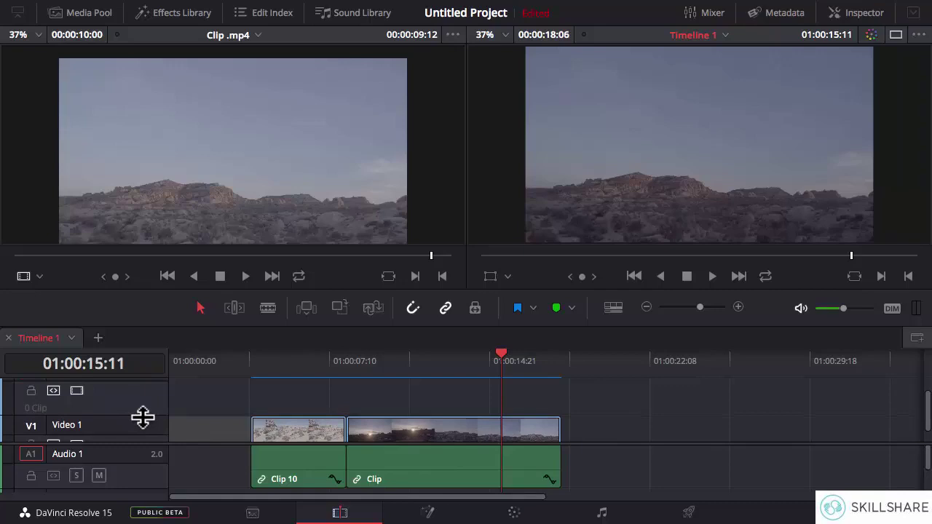
{"action": "left_click_drag", "start_coordinate": [143, 417], "coordinate": [148, 397]}
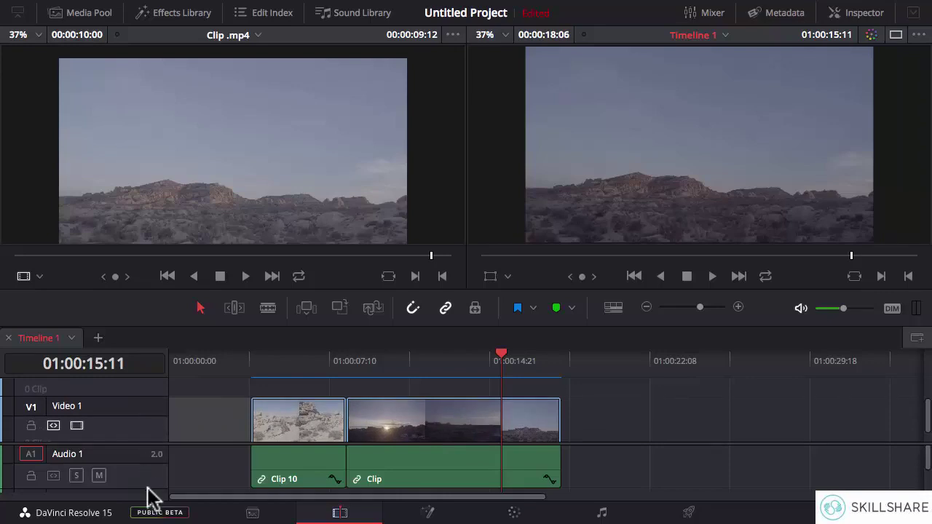
{"action": "left_click_drag", "start_coordinate": [147, 487], "coordinate": [146, 469]}
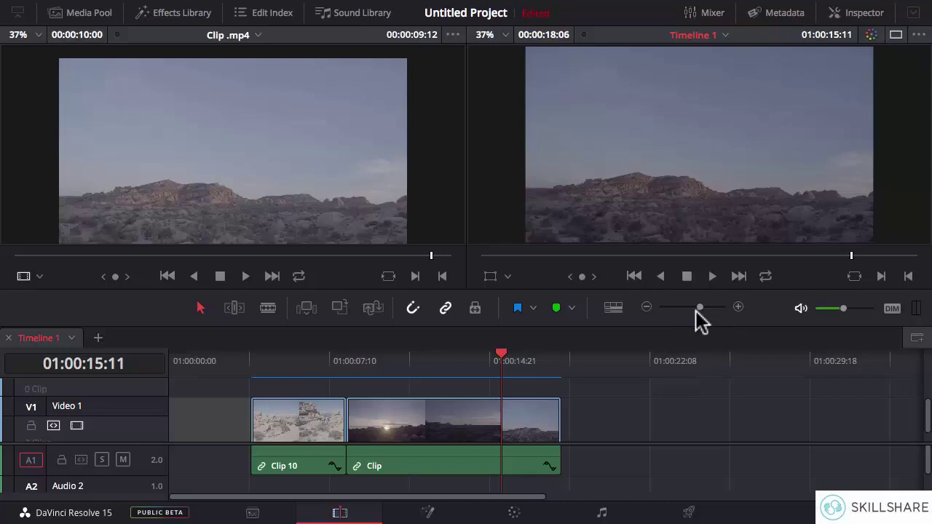
Step: Compare the timeline at far-out and close-up zoom levels around the playhead, moving the playhead to 01:00:15:01
{"action": "left_click", "coordinate": [646, 307]}
{"action": "left_click", "coordinate": [646, 307]}
{"action": "left_click", "coordinate": [646, 307]}
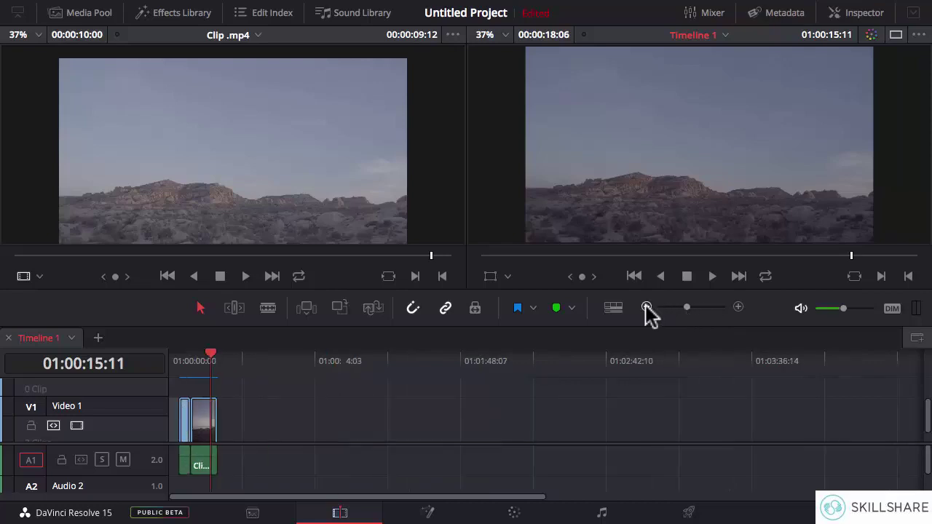
{"action": "left_click", "coordinate": [737, 308]}
{"action": "left_click", "coordinate": [738, 307]}
{"action": "left_click", "coordinate": [737, 308]}
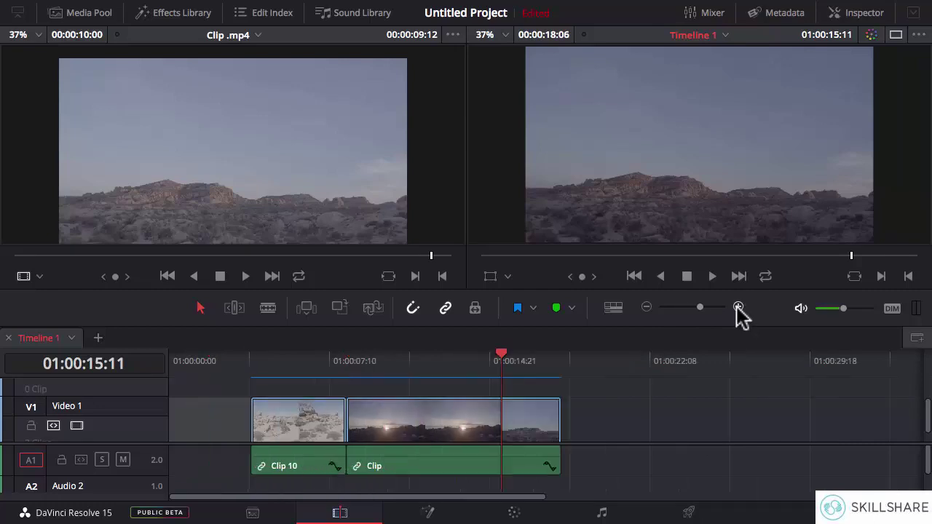
{"action": "left_click", "coordinate": [738, 307]}
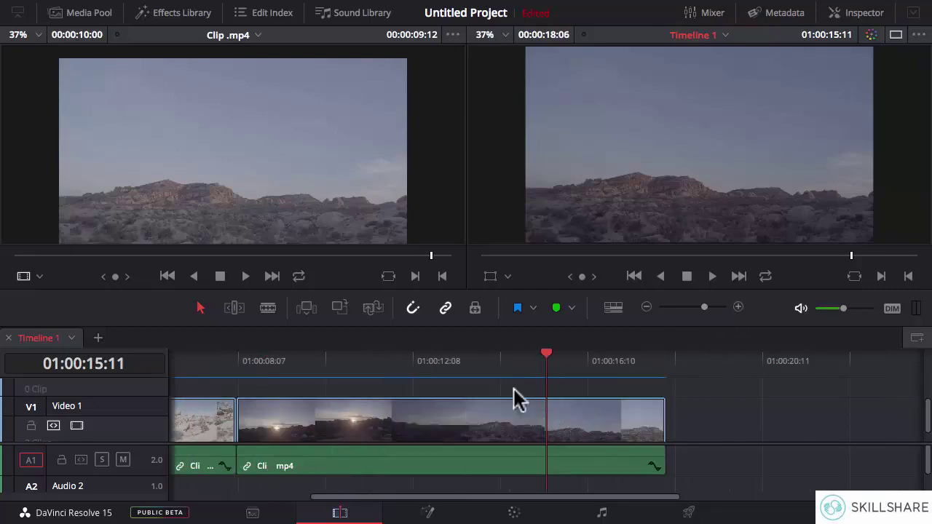
{"action": "key", "text": "ctrl+minus"}
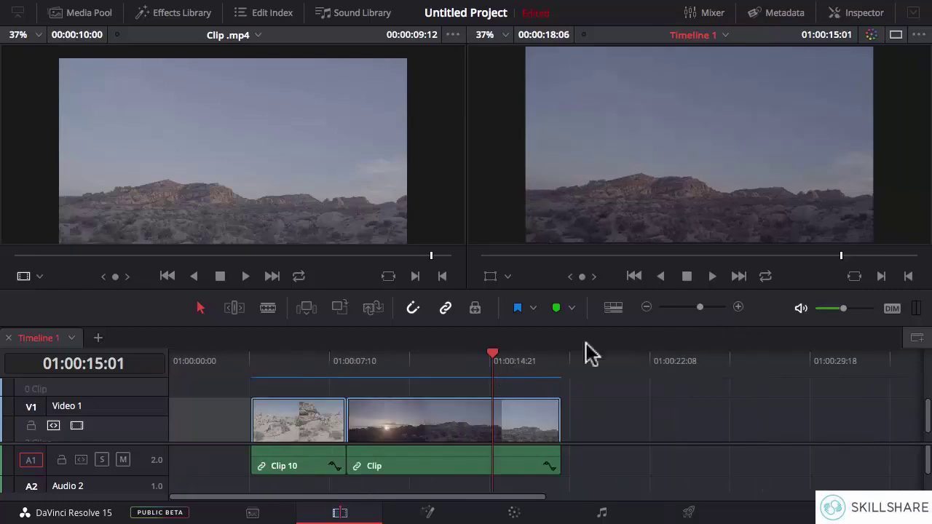
{"action": "left_click", "coordinate": [738, 307]}
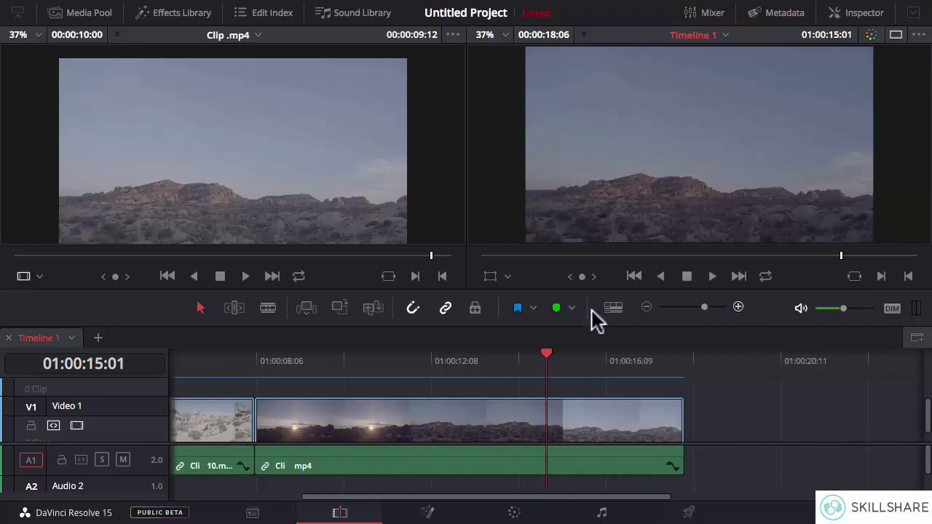
{"action": "left_click", "coordinate": [645, 307]}
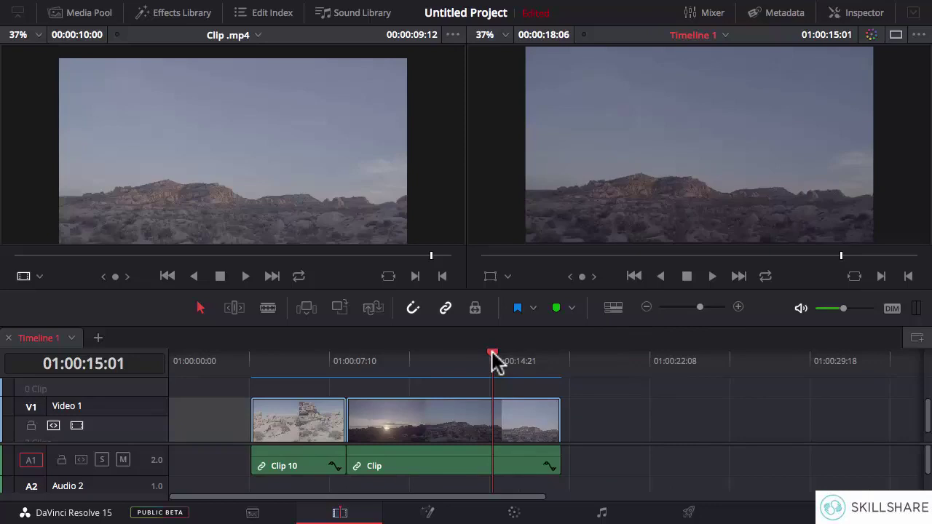
Step: Zoom the timeline out gradually and back in around the playhead until both clips fill more of its width
{"action": "scroll", "coordinate": [502, 421], "scroll_direction": "down", "scroll_amount": 1}
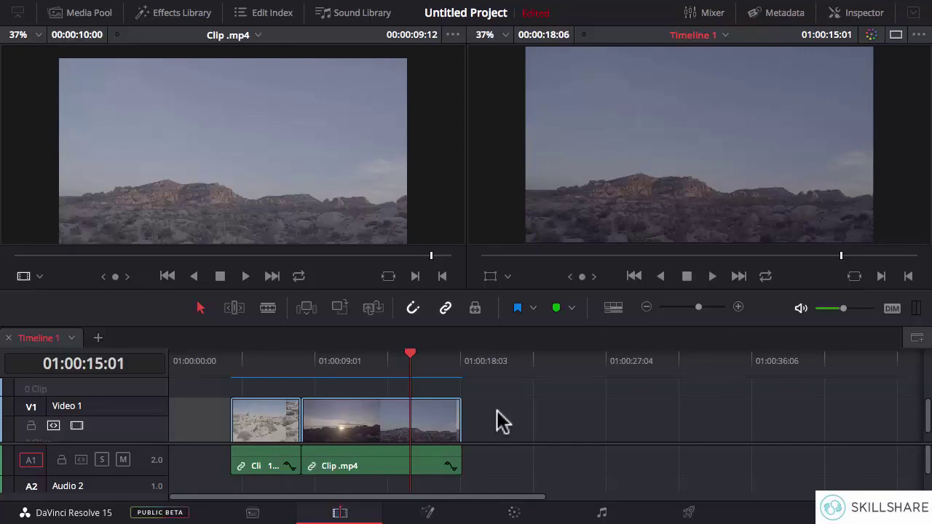
{"action": "scroll", "coordinate": [503, 421], "scroll_direction": "down", "scroll_amount": 3}
{"action": "scroll", "coordinate": [502, 421], "scroll_direction": "up", "scroll_amount": 2}
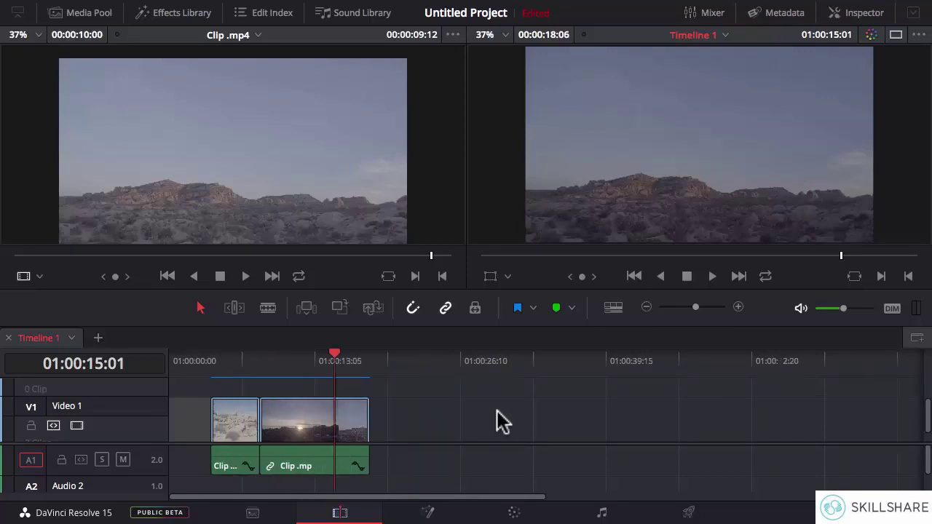
{"action": "scroll", "coordinate": [503, 421], "scroll_direction": "up", "scroll_amount": 3}
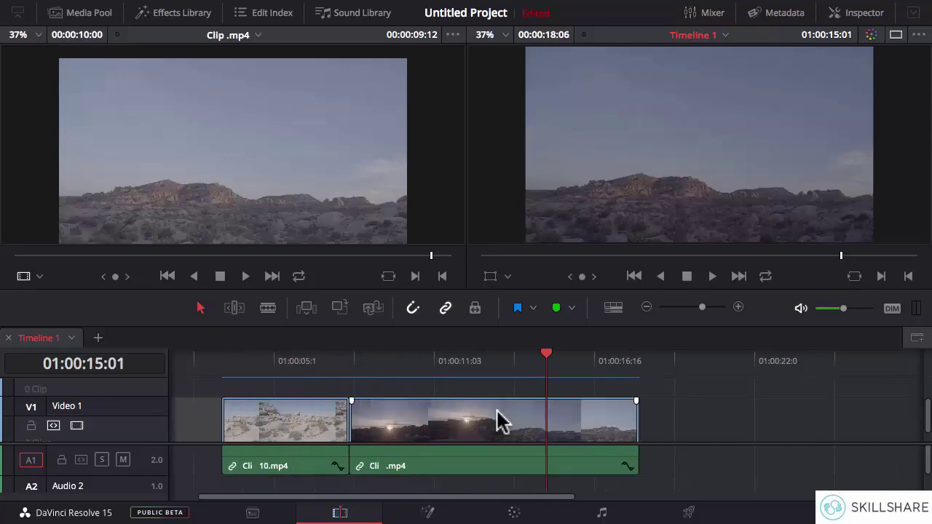